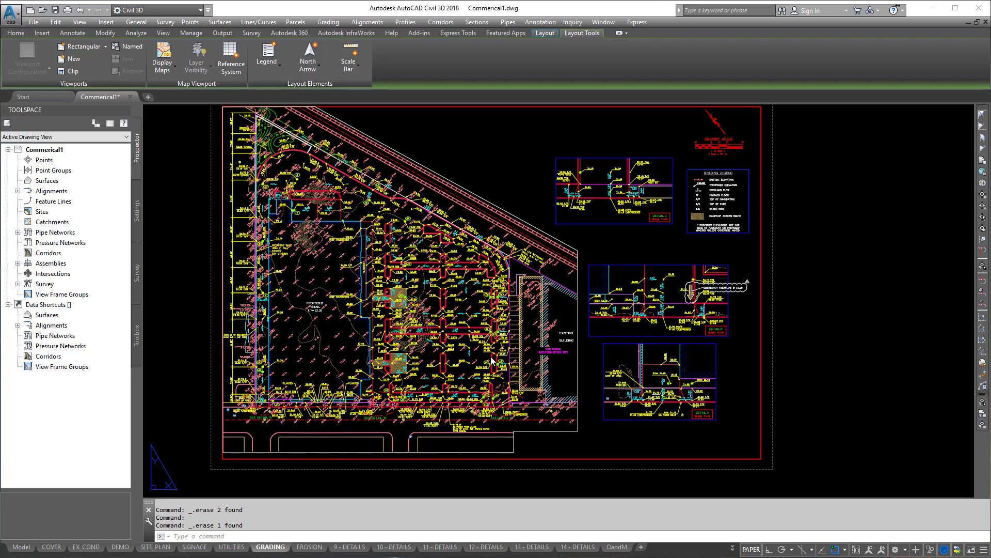
Step: Pan and zoom around the grading sheet to review the site plan, detail boxes and Grading Legend
scroll(547, 341, "up", 7)
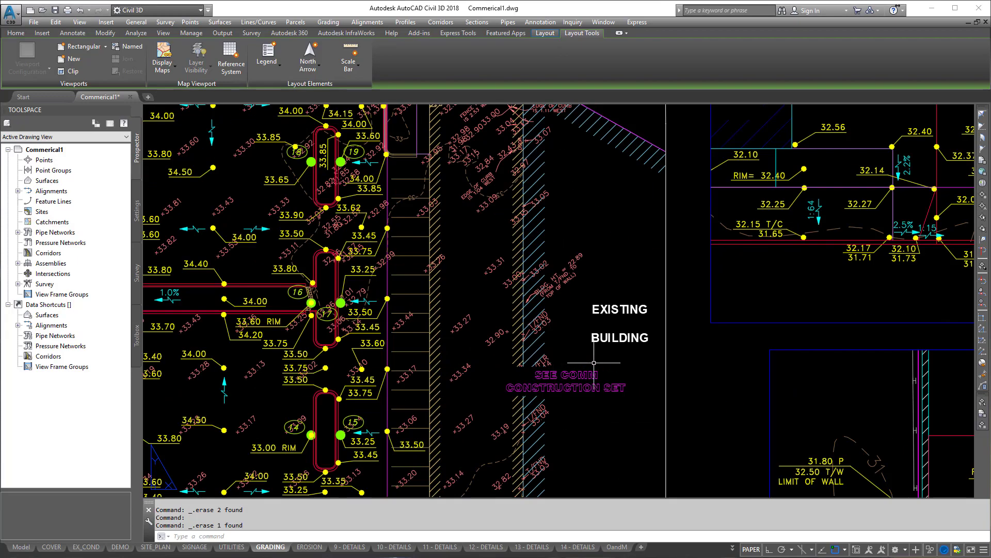
scroll(547, 352, "down", 5)
middle_click_drag(532, 361, 596, 344)
scroll(604, 336, "down", 4)
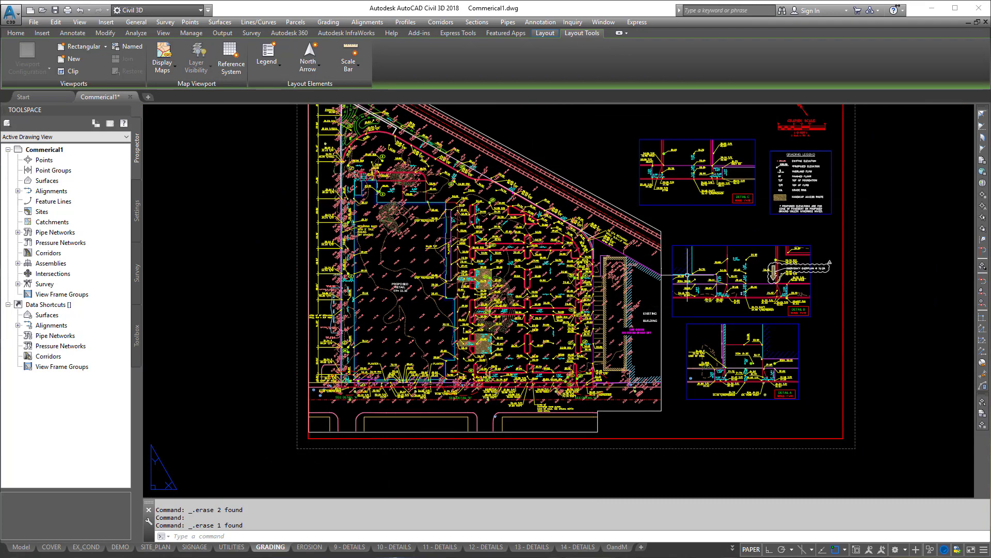
middle_click_drag(666, 276, 654, 316)
scroll(752, 237, "up", 9)
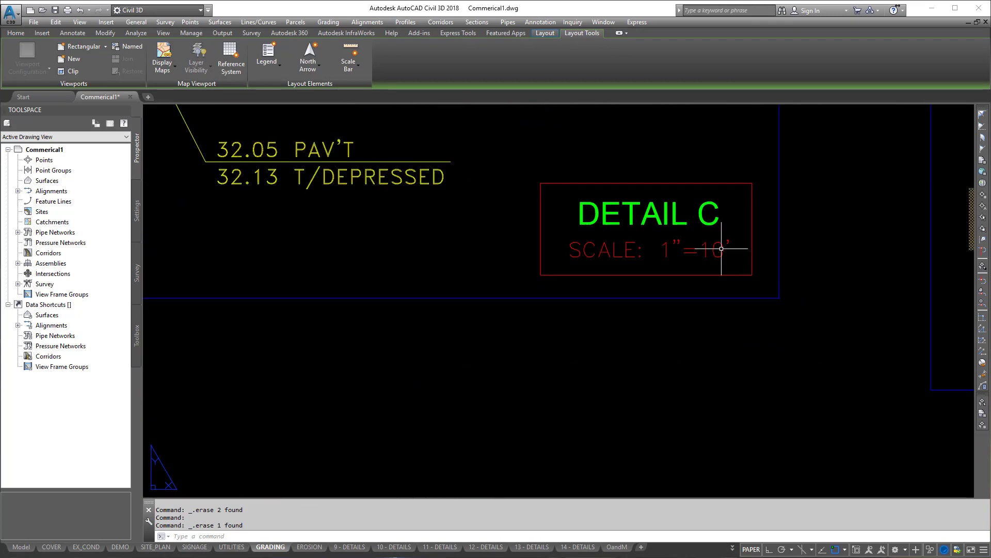
scroll(689, 253, "down", 4)
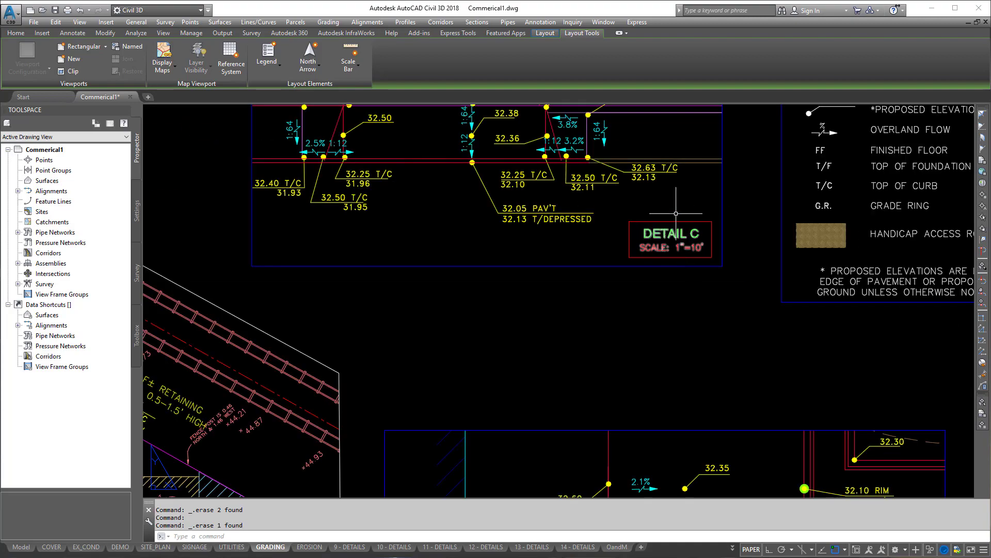
middle_click_drag(662, 208, 651, 255)
middle_click_drag(598, 168, 601, 209)
scroll(692, 212, "down", 3)
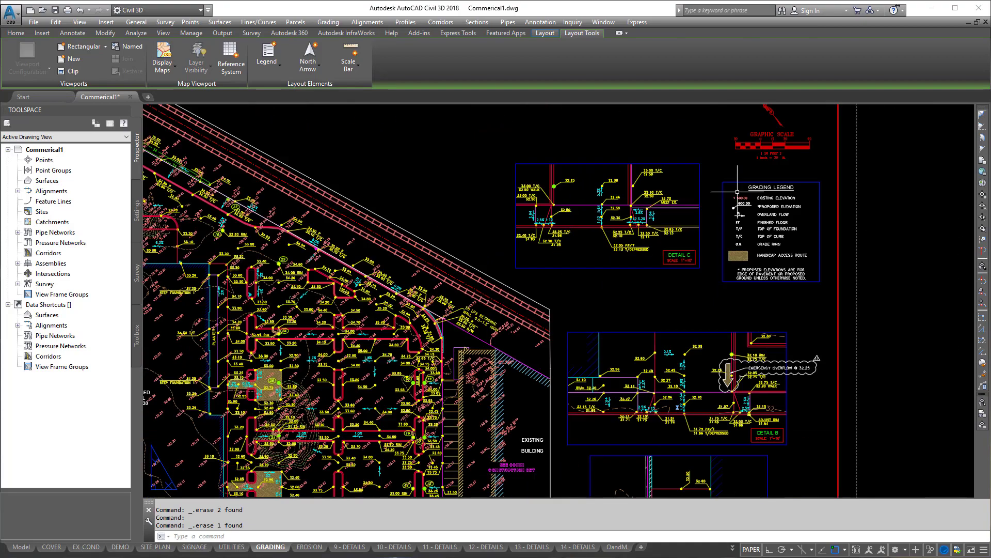
scroll(806, 150, "down", 2)
scroll(725, 231, "up", 7)
scroll(568, 258, "down", 6)
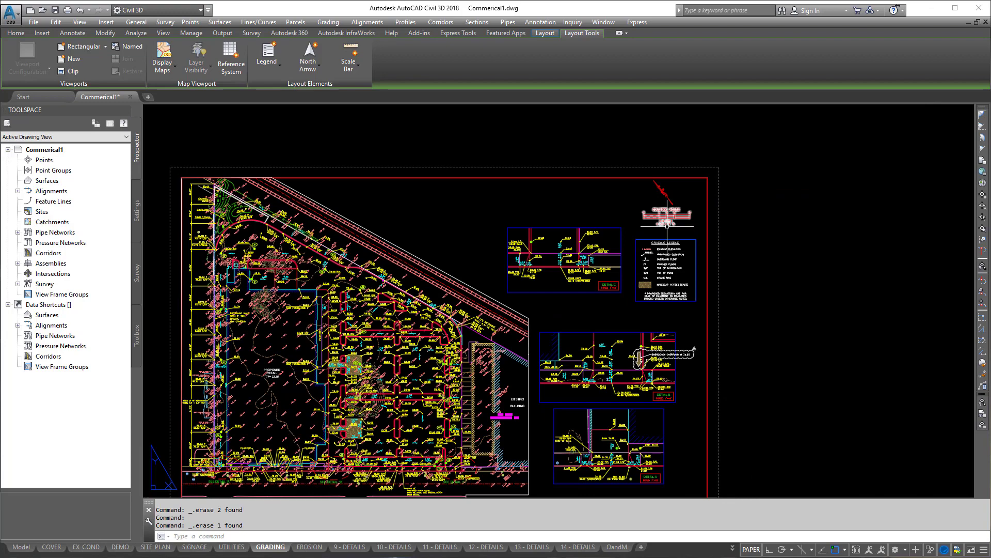
scroll(465, 289, "up", 2)
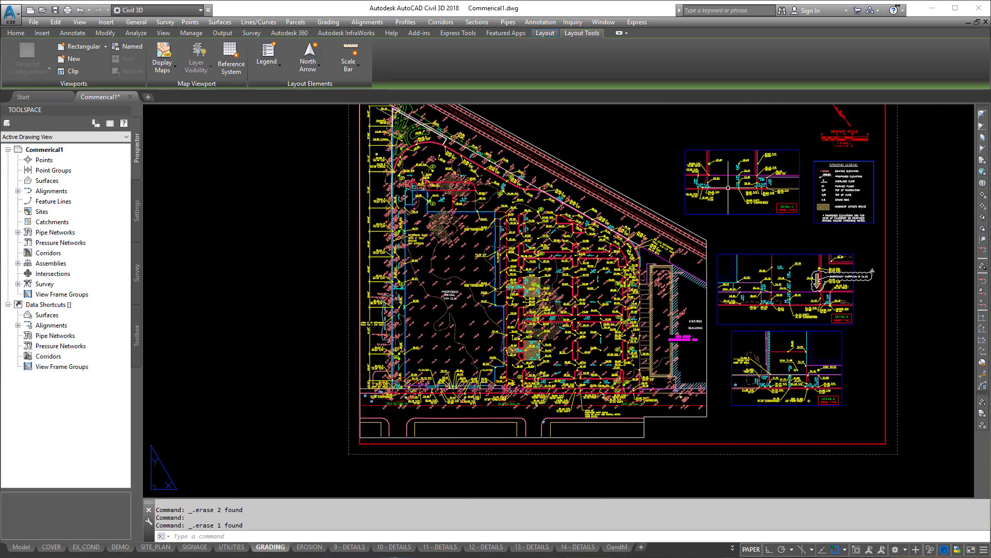
scroll(725, 188, "up", 5)
middle_click_drag(686, 153, 613, 241)
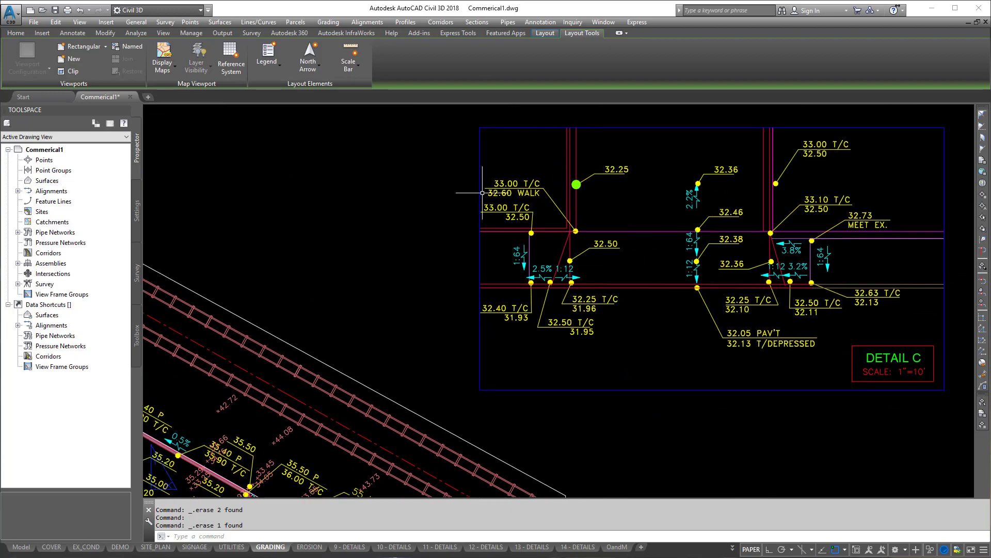
scroll(672, 248, "down", 6)
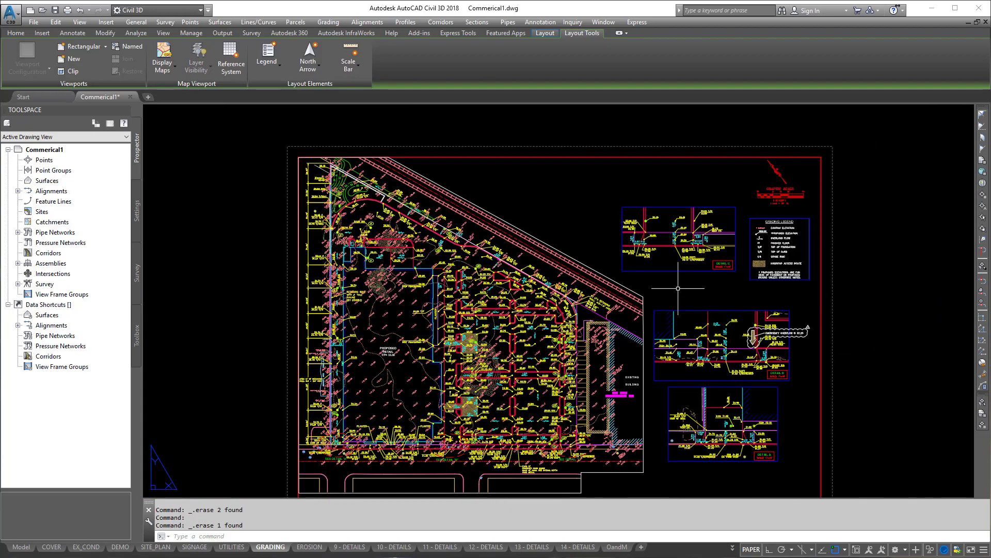
scroll(569, 459, "up", 4)
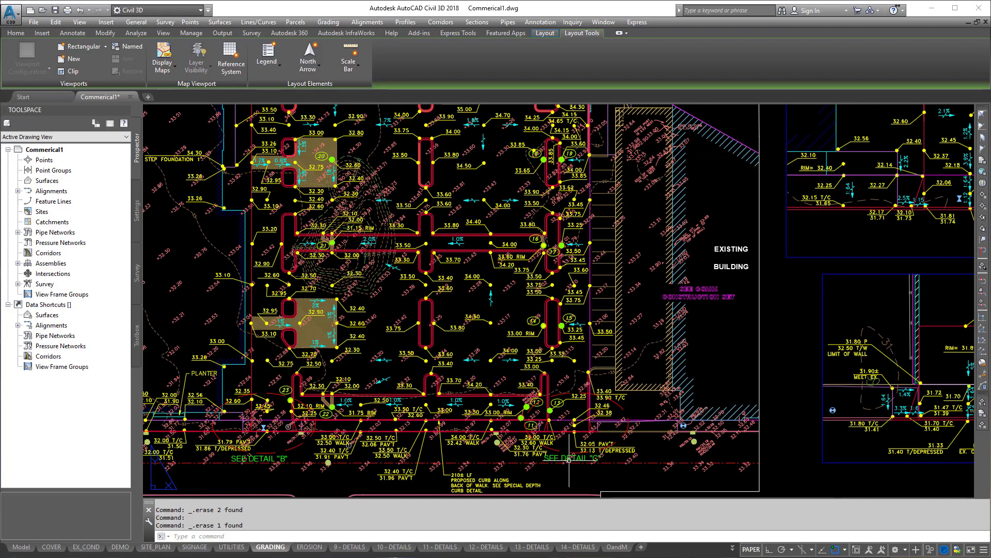
scroll(588, 408, "down", 4)
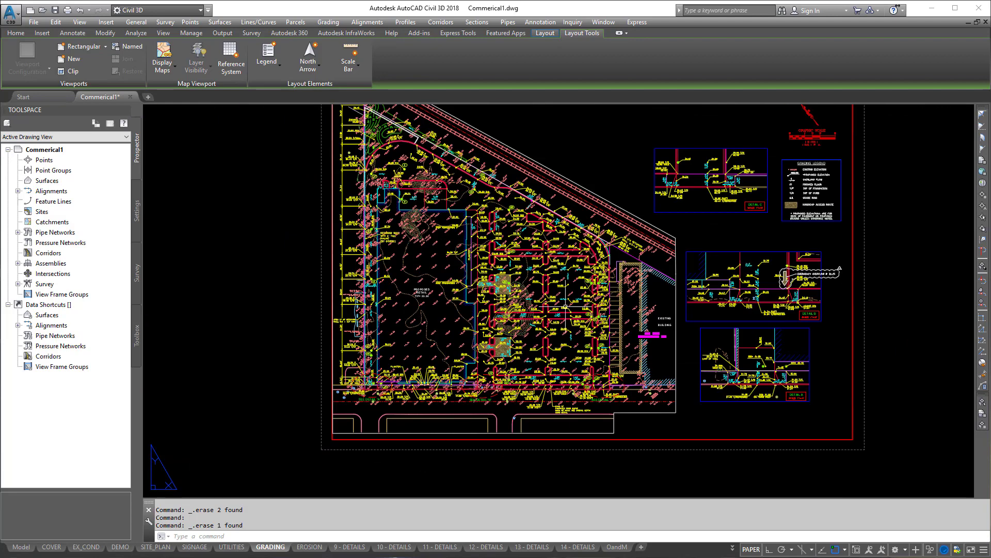
scroll(563, 306, "down", 2)
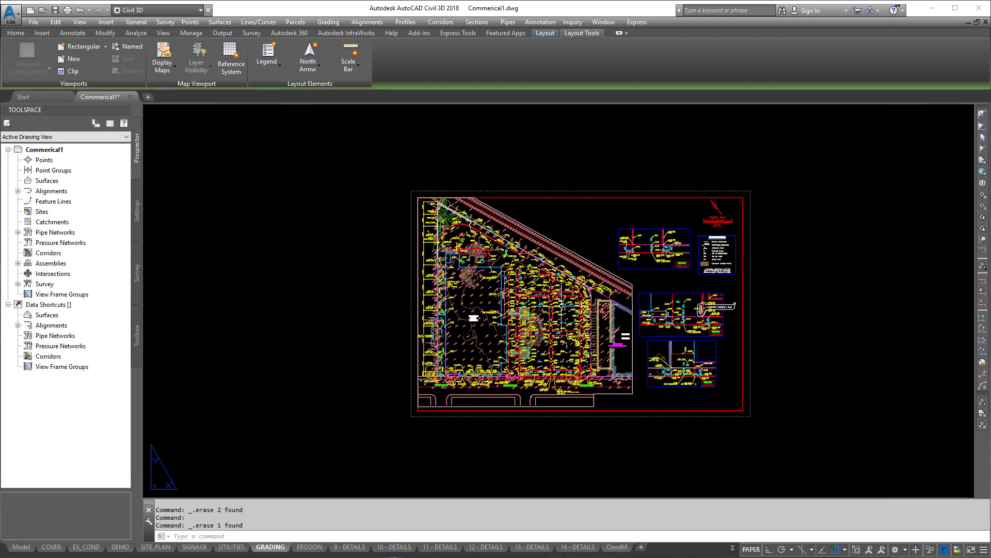
scroll(563, 306, "up", 2)
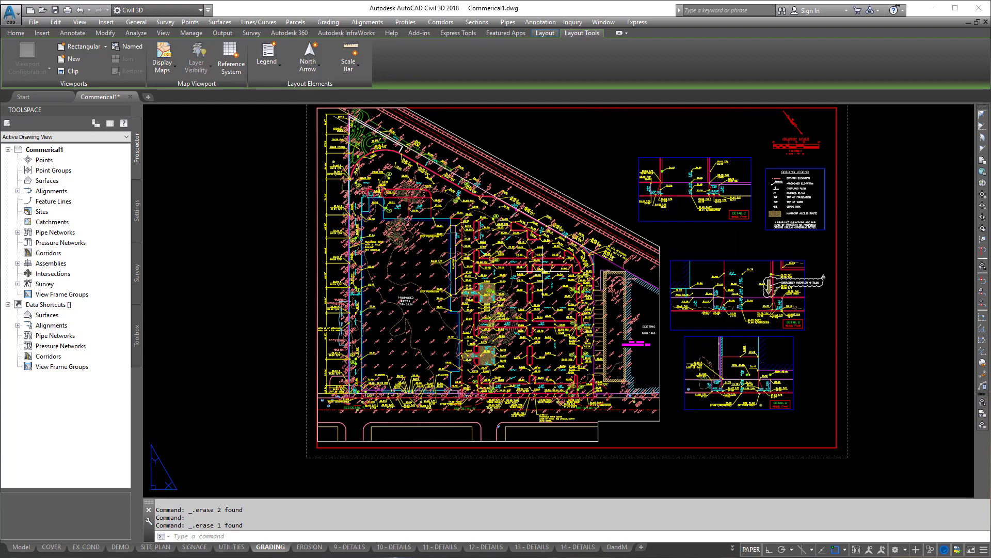
middle_click_drag(626, 264, 625, 281)
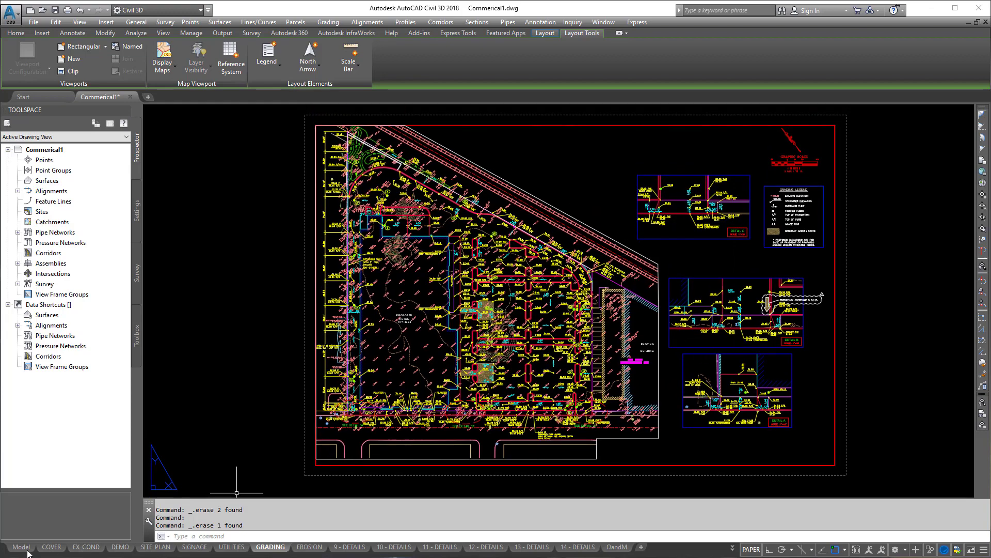
Step: Switch to model space, zoom to the curb grade labels, and adjust which status-bar tools appear
left_click(24, 547)
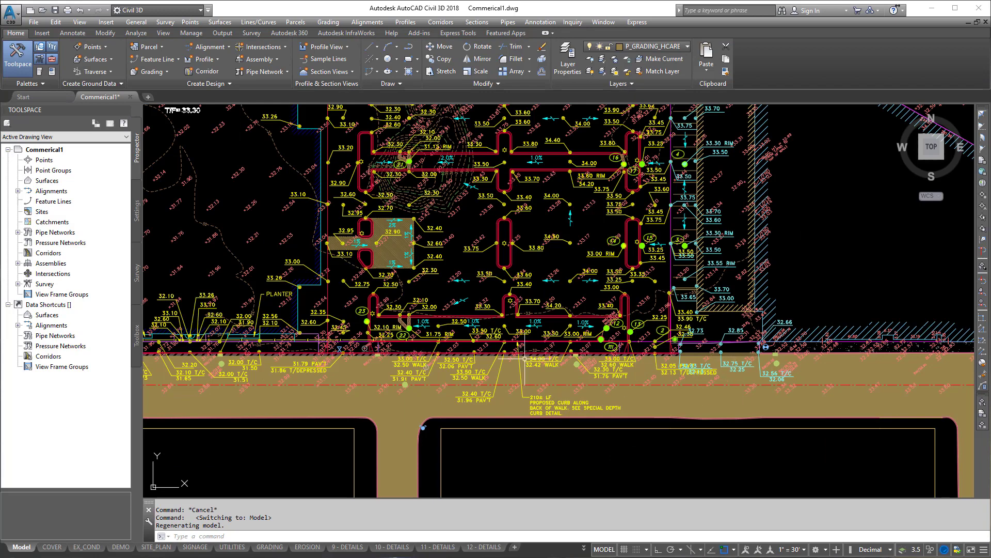
scroll(641, 331, "up", 4)
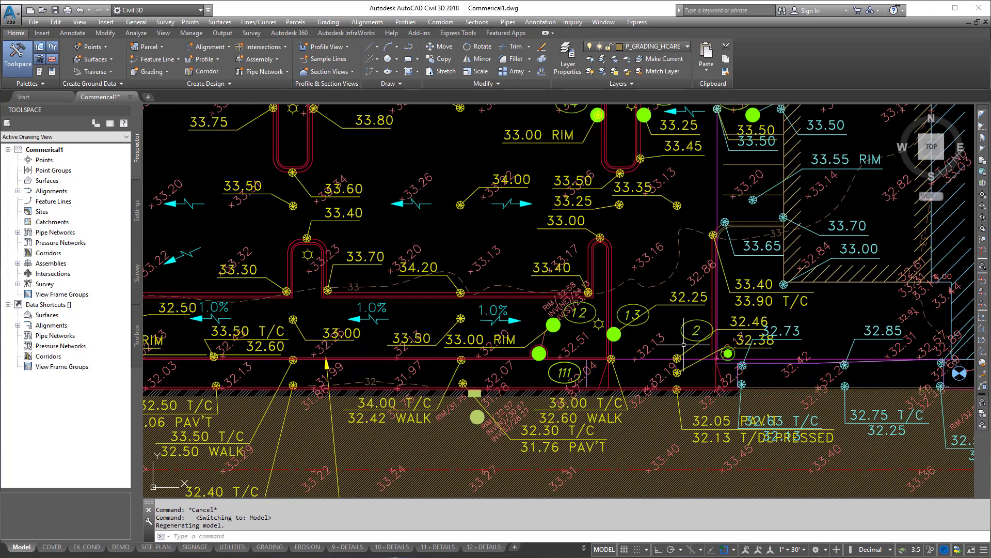
middle_click_drag(685, 346, 652, 331)
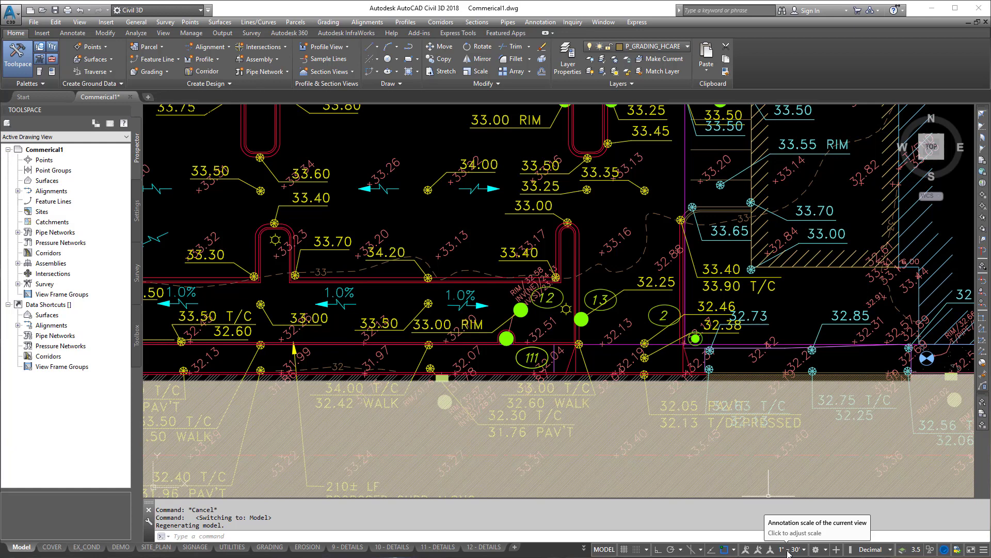
left_click(983, 549)
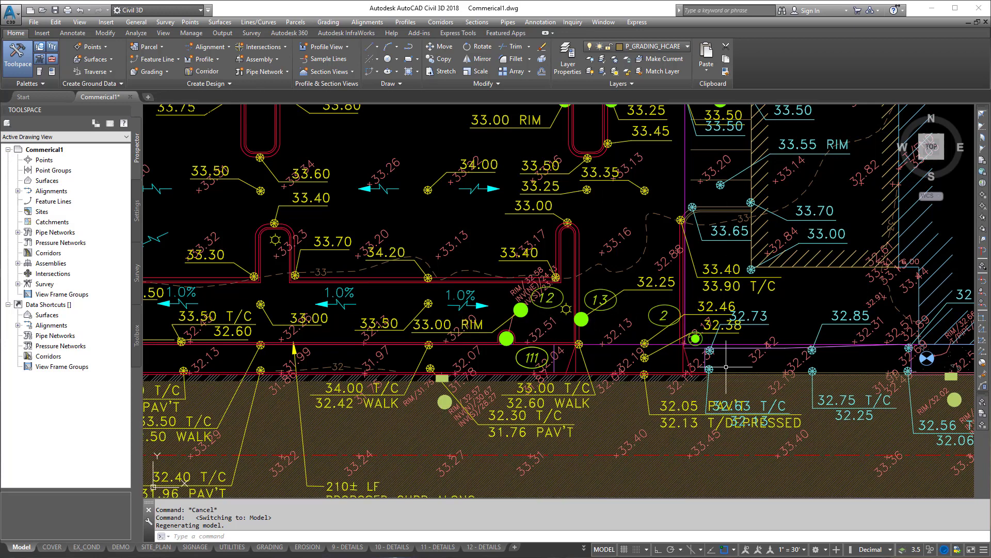
Step: Freeze the layers of the existing hatch, sawcut line, hatch band and 32.73 elevation label with LAYFRZ
left_click(615, 59)
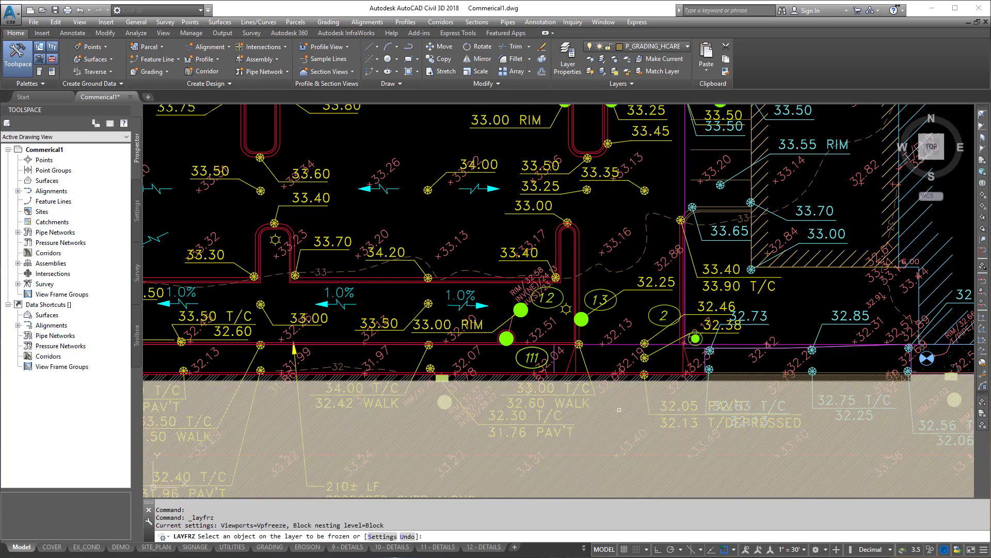
left_click(568, 423)
left_click(638, 378)
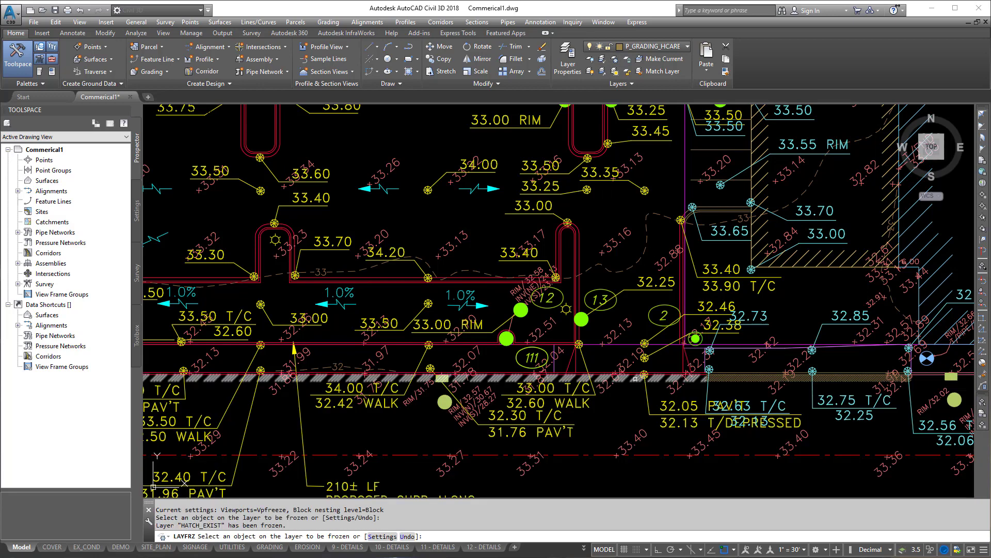
left_click(739, 381)
key("Return")
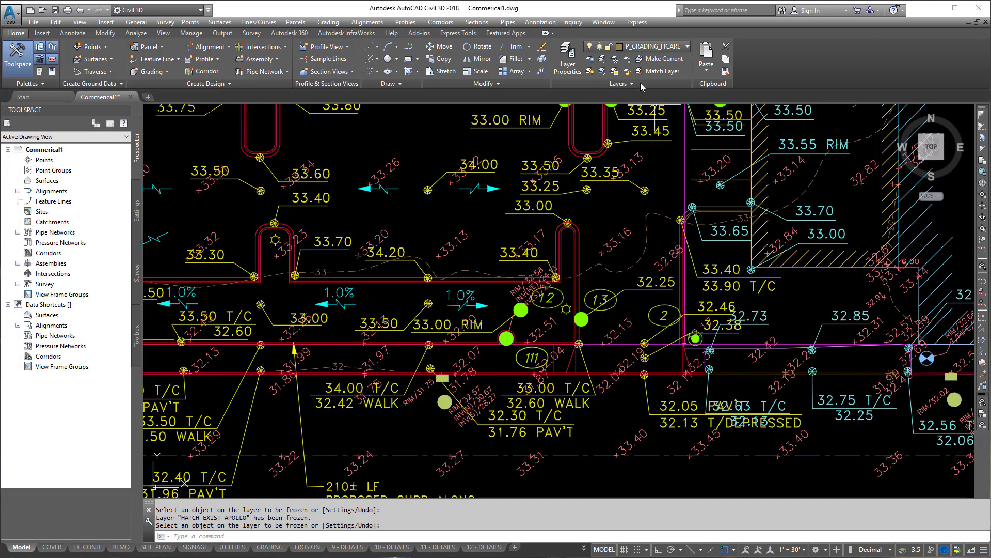
left_click(616, 61)
left_click(757, 315)
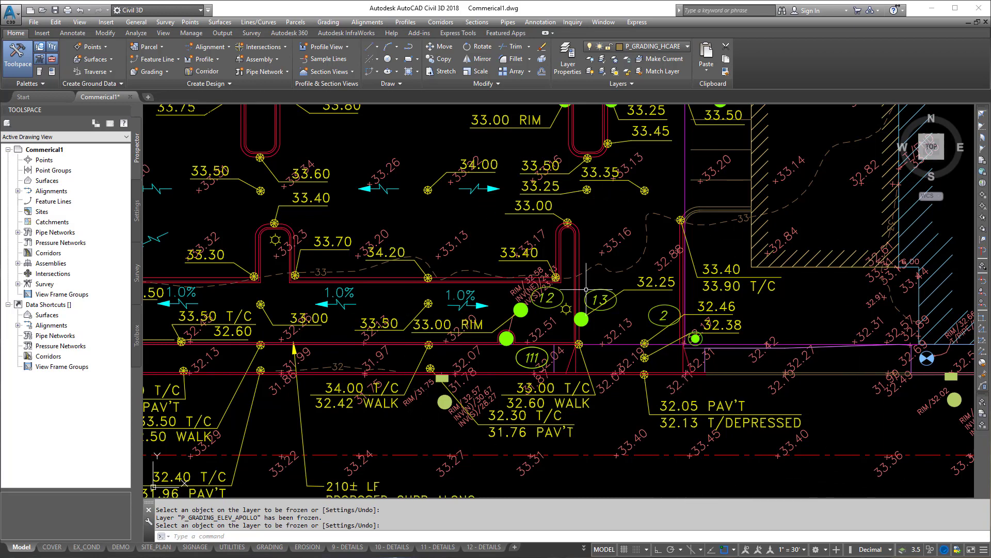
Step: Set the annotation scale to 1" = 10', compare against 1" = 30', then return to 1" = 10'
left_click(804, 550)
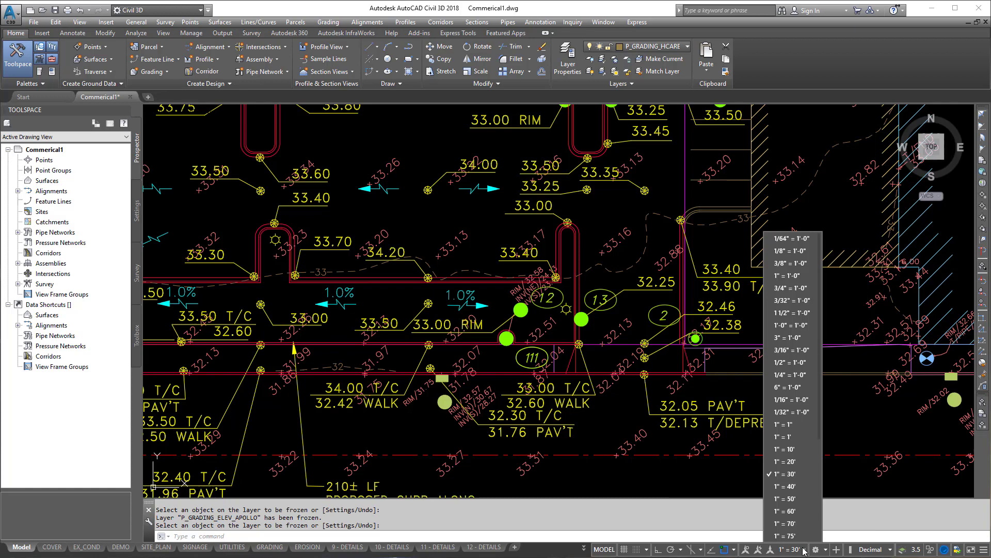
left_click(784, 449)
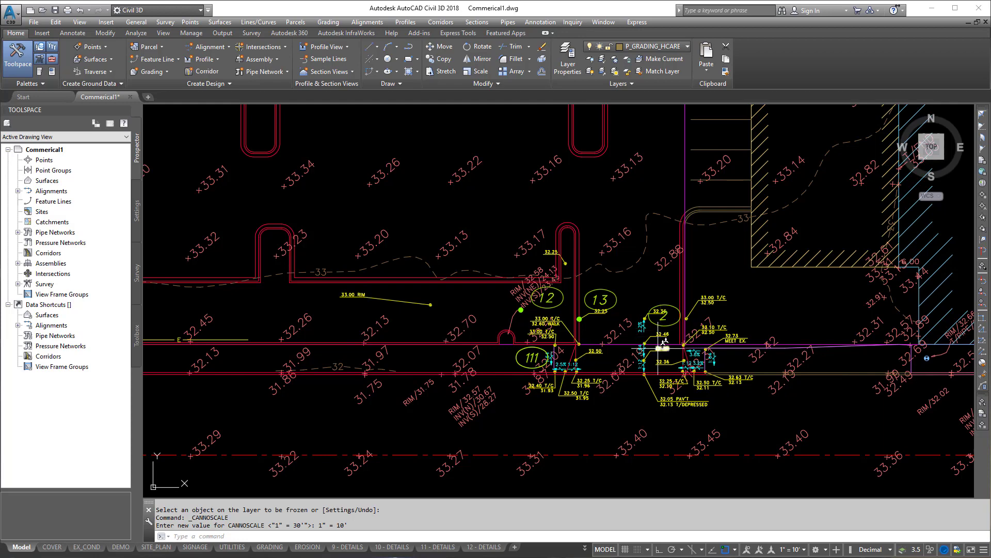
left_click(798, 549)
left_click(809, 474)
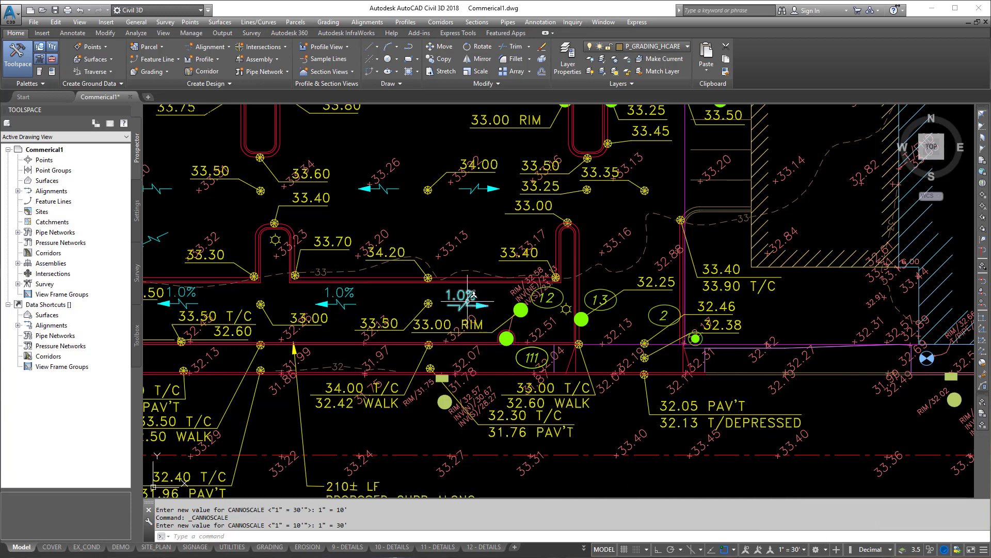
left_click(805, 550)
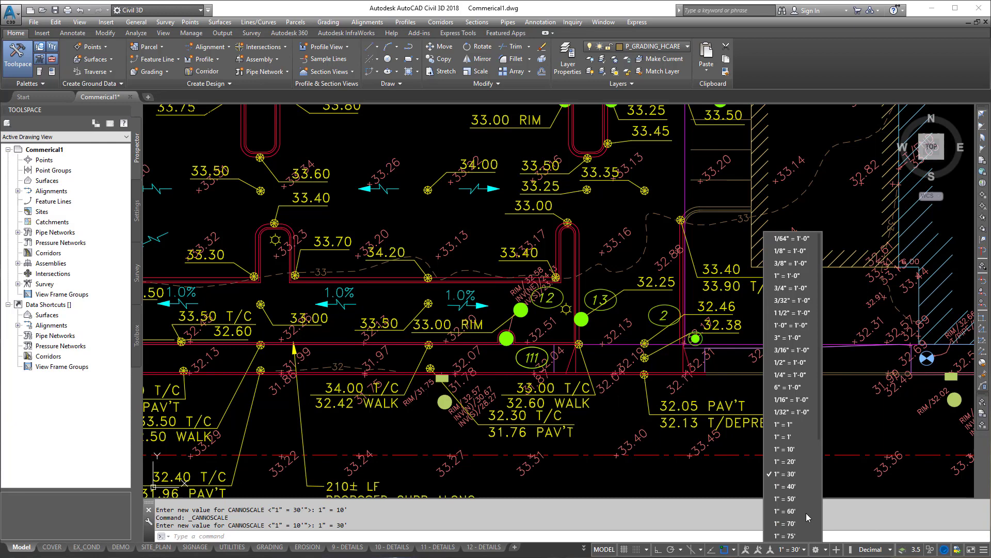
left_click(800, 451)
scroll(705, 365, "up", 5)
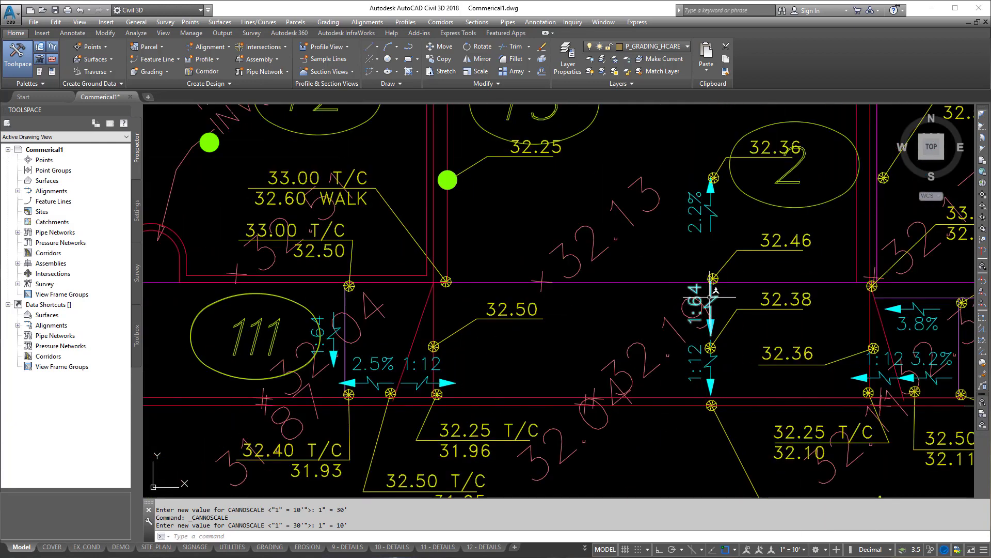
Step: Freeze the PNTS_GRND and PNTS_STORM layers by picking the red ground and storm point labels
left_click(615, 59)
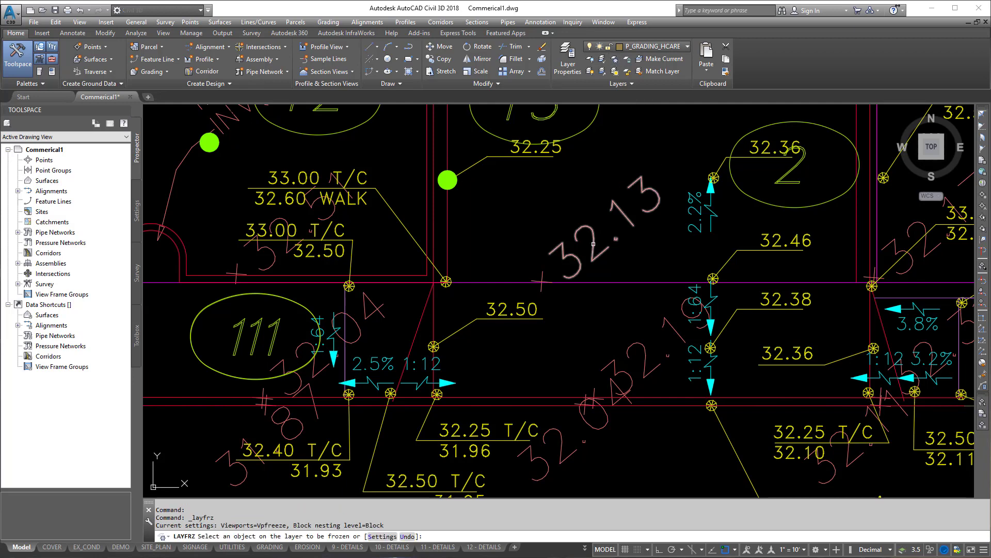
left_click(594, 243)
scroll(601, 255, "down", 4)
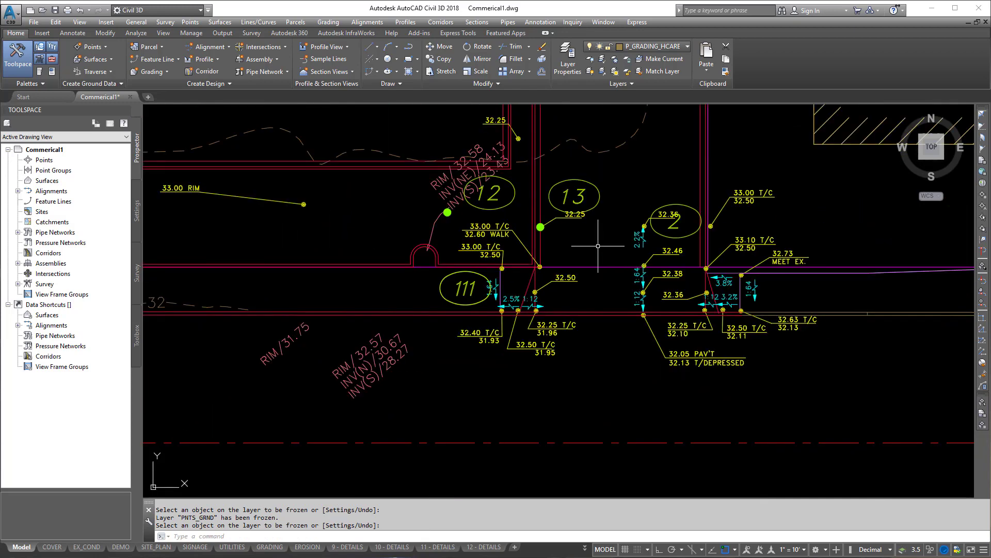
key("Return")
left_click(452, 186)
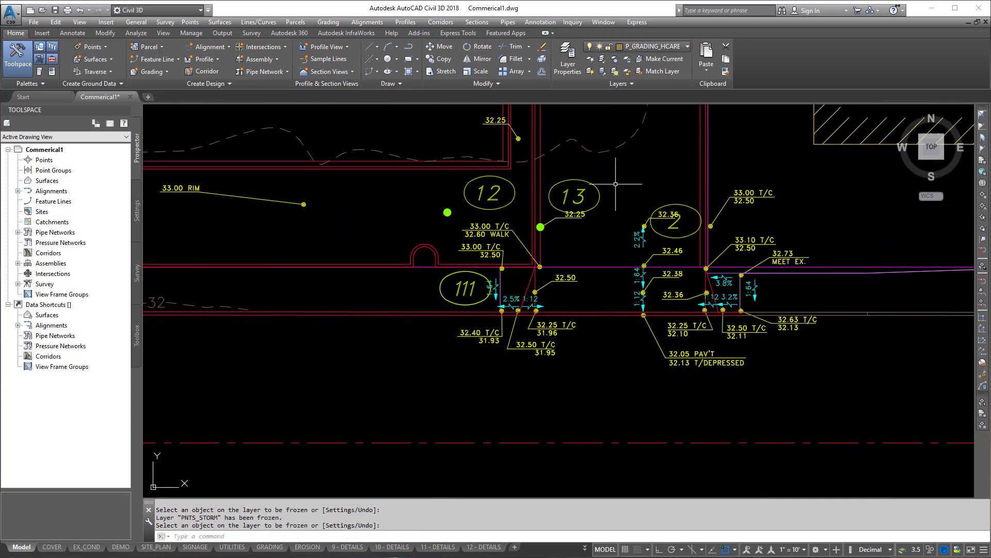
middle_click_drag(645, 242, 625, 274)
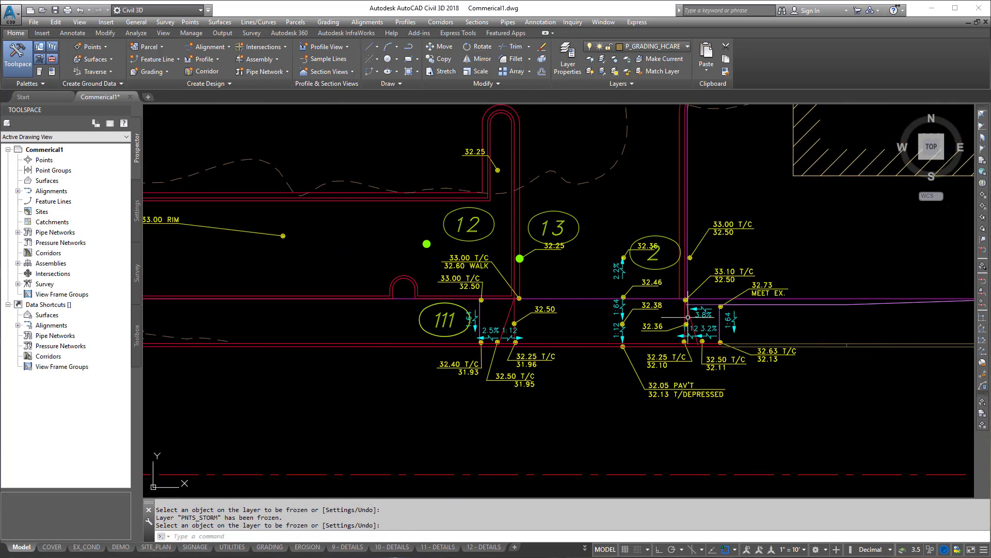
Step: Toggle the annotation scale between 1"=30' and 1"=10', ending on 1"=30'
left_click(794, 549)
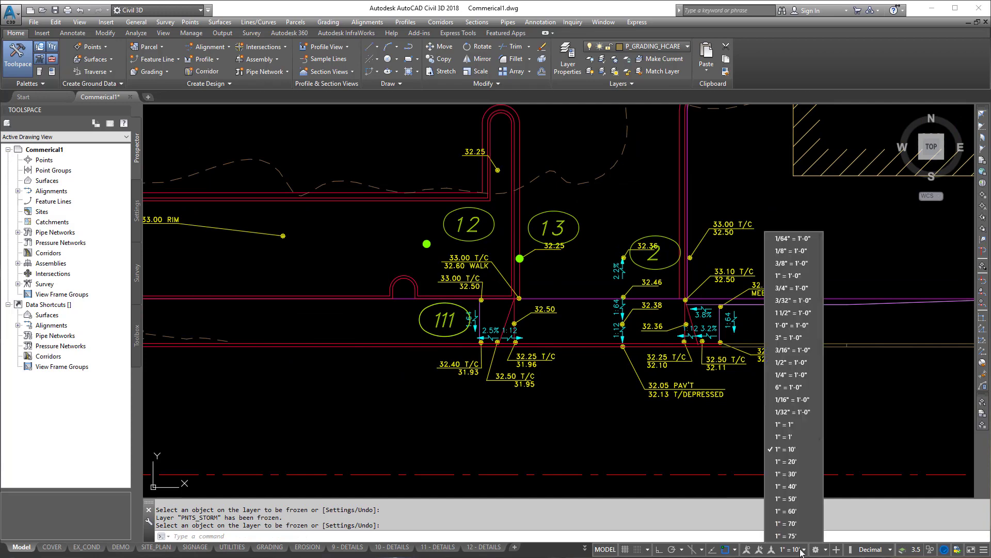
left_click(790, 474)
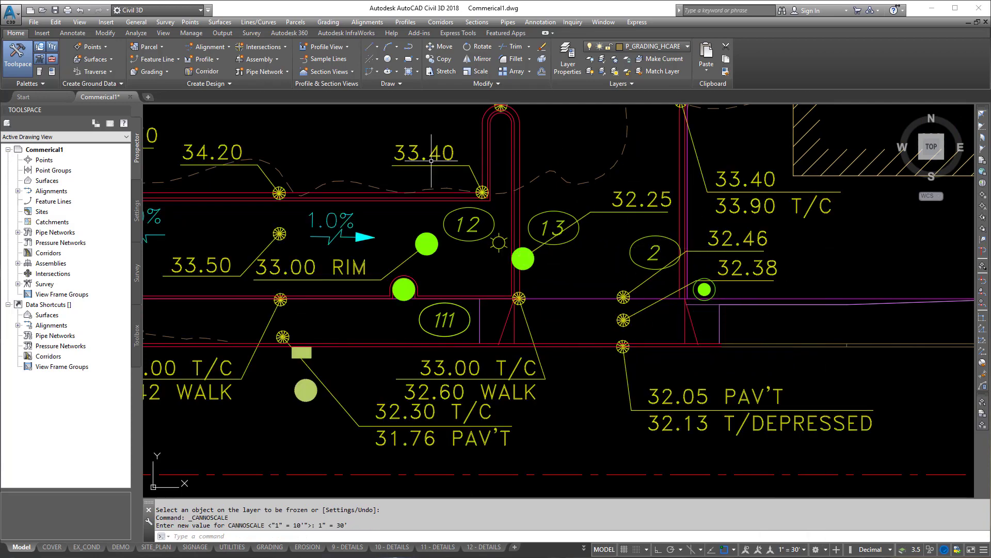
left_click(803, 550)
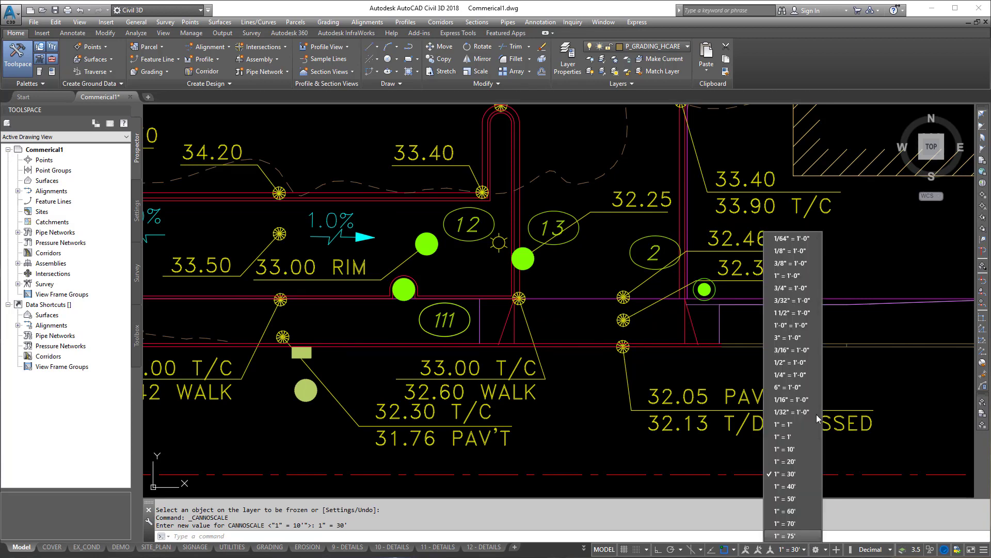
left_click(790, 449)
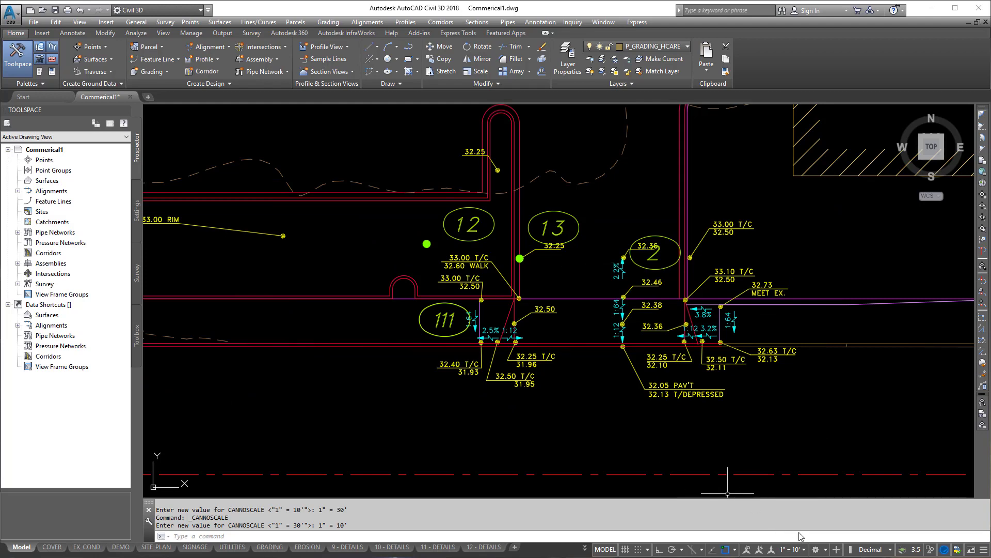
left_click(802, 550)
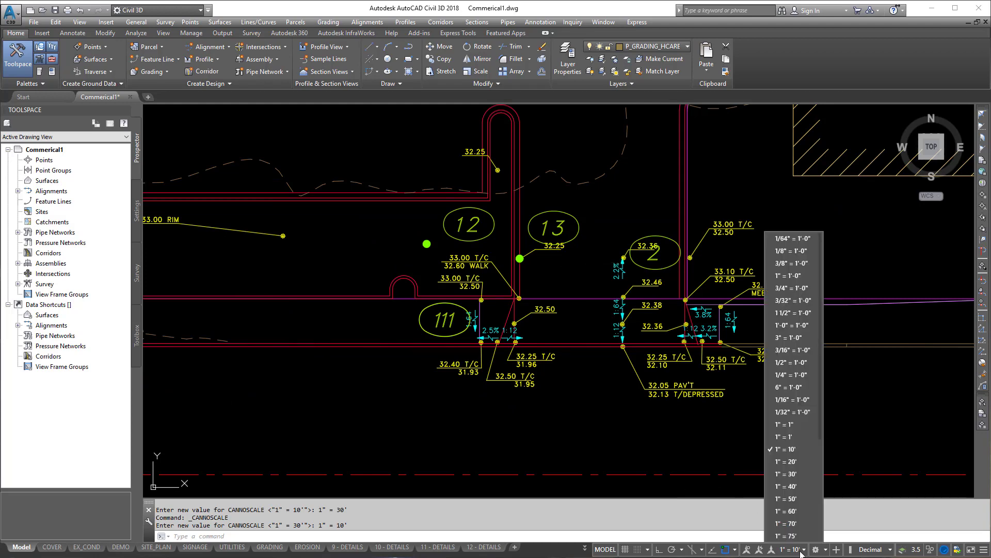
left_click(790, 471)
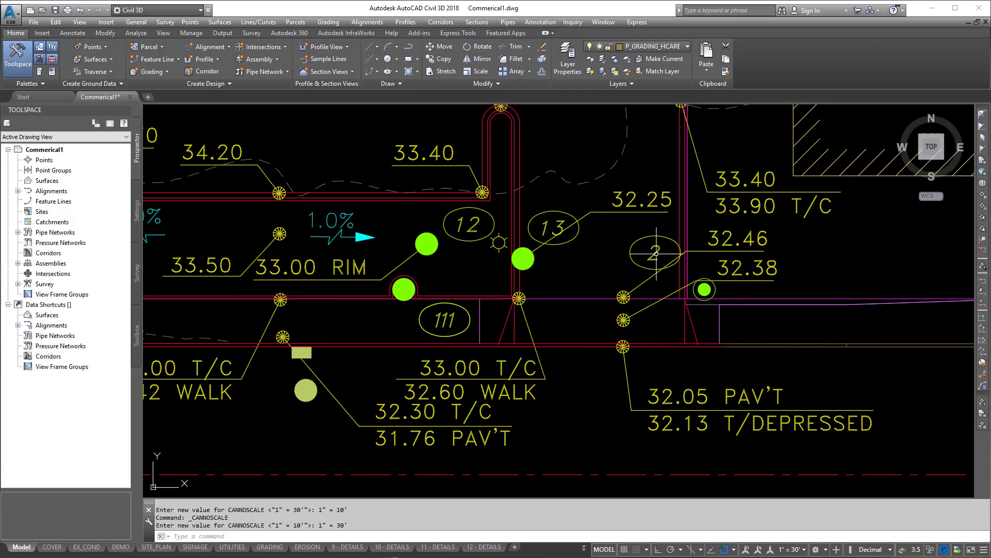
Step: Remove the 1"=10' scale from the 32.25 label's annotative scales in Properties
left_click(631, 199)
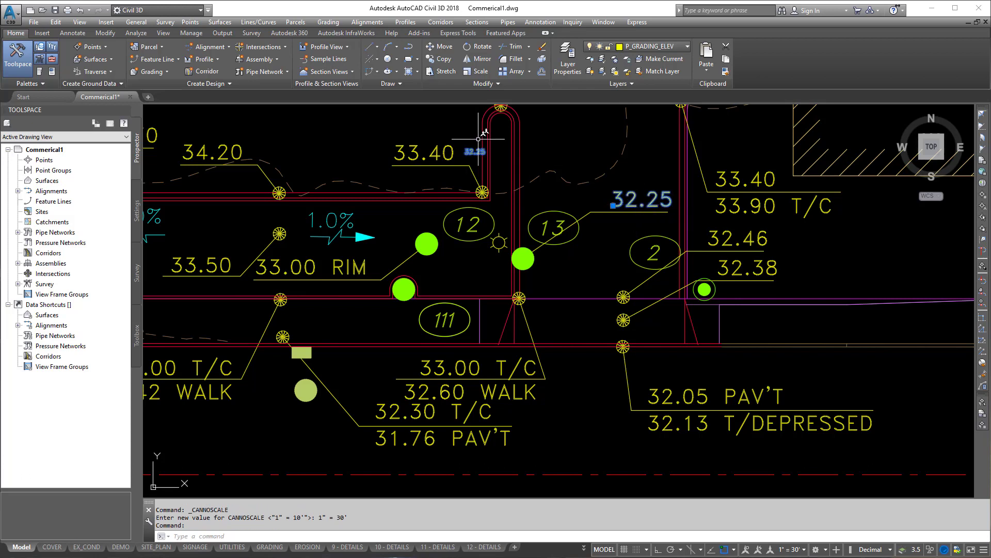
right_click(634, 200)
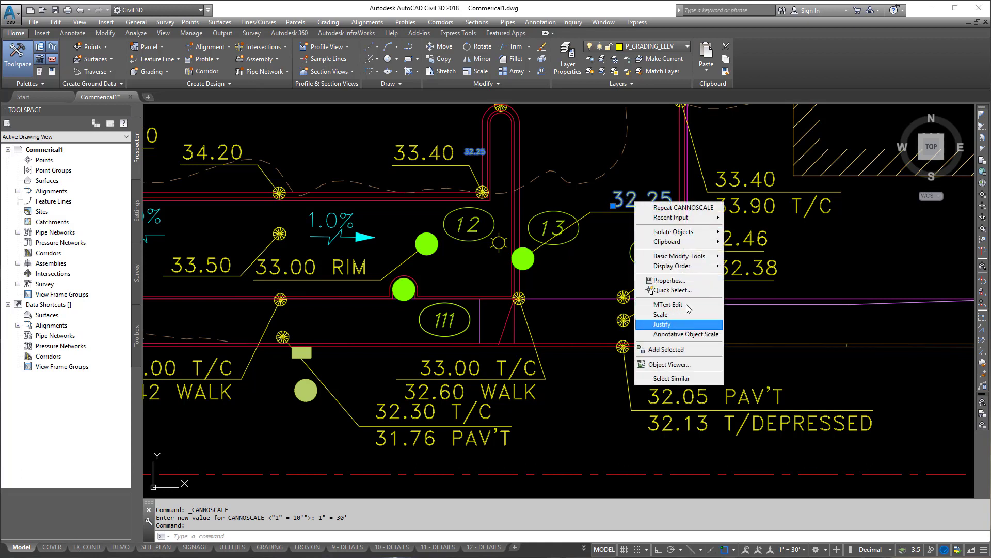
left_click(676, 280)
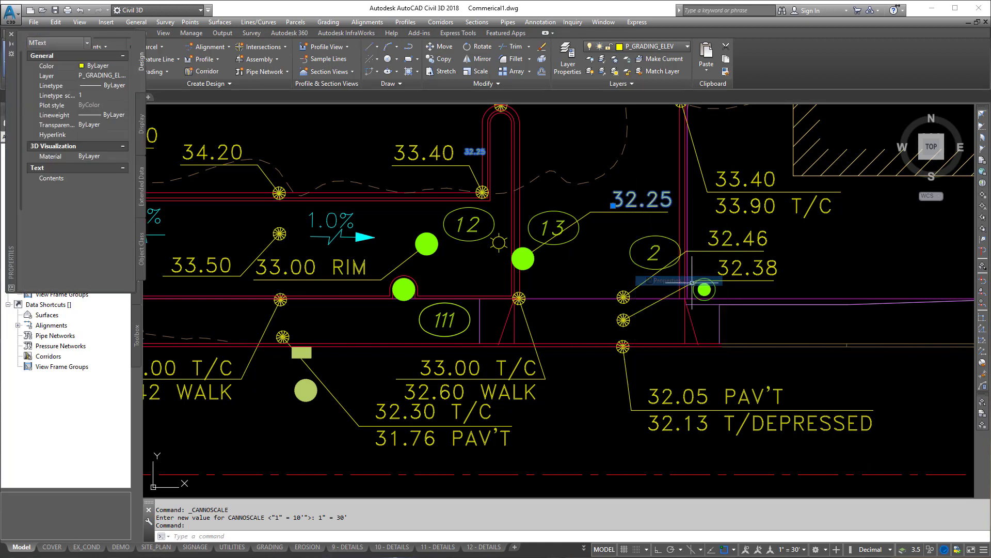
left_click(108, 208)
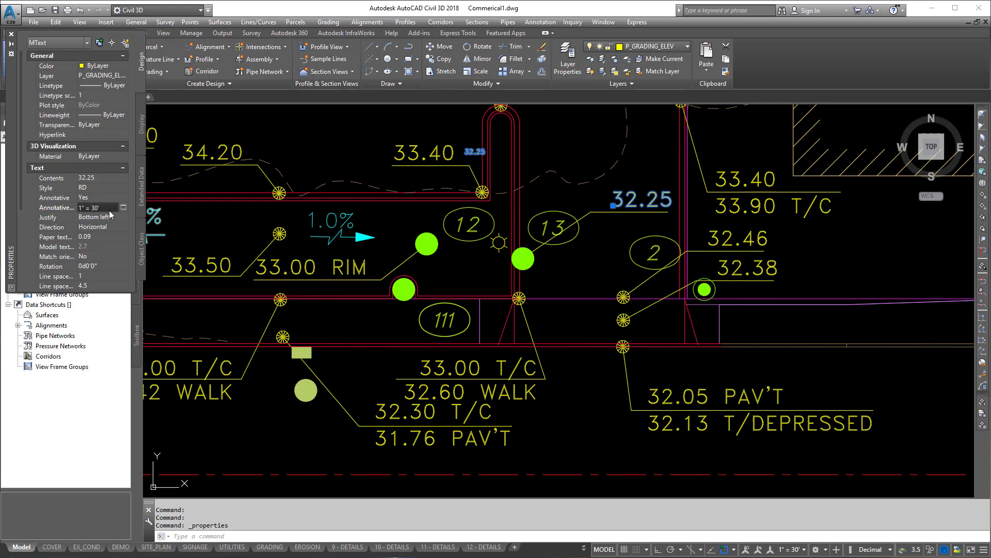
left_click(124, 208)
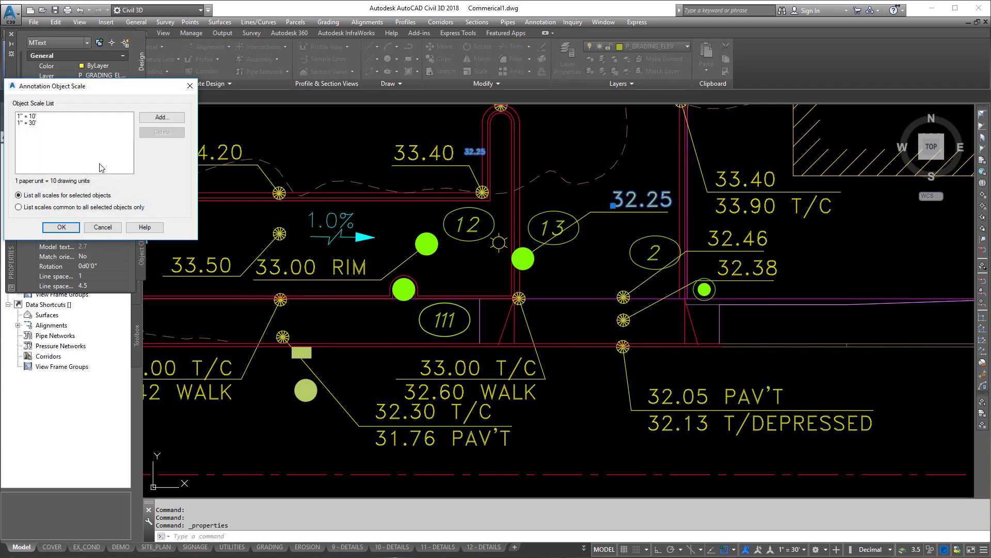
left_click(32, 117)
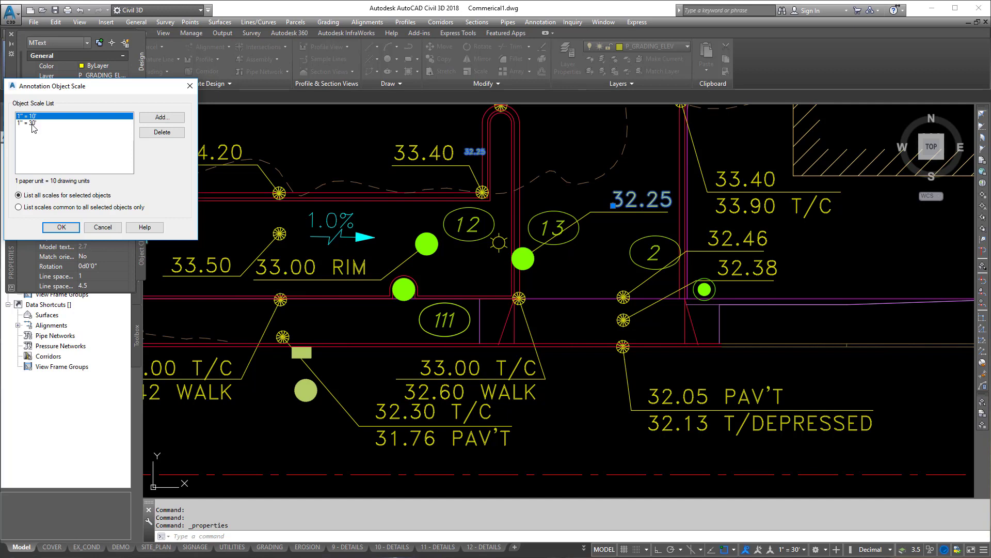
left_click(61, 227)
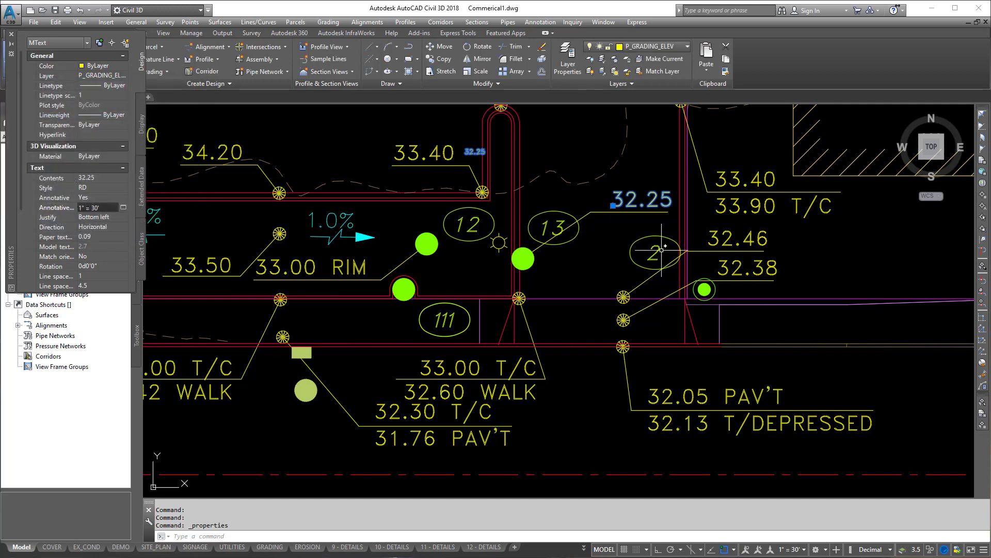
Step: Deselect, then reselect the 32.25 label to check its annotative scale
key("Escape")
key("Escape")
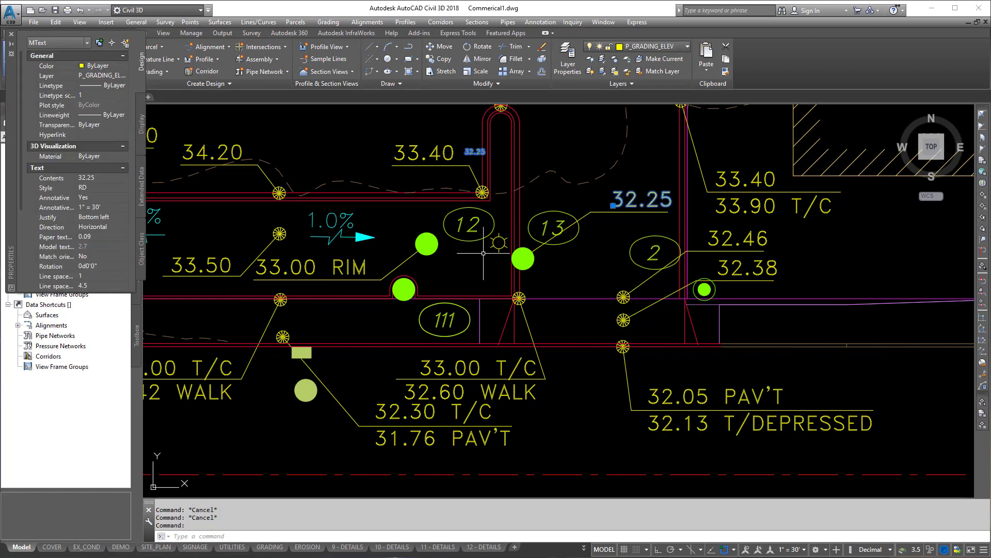
key("Escape")
left_click(684, 211)
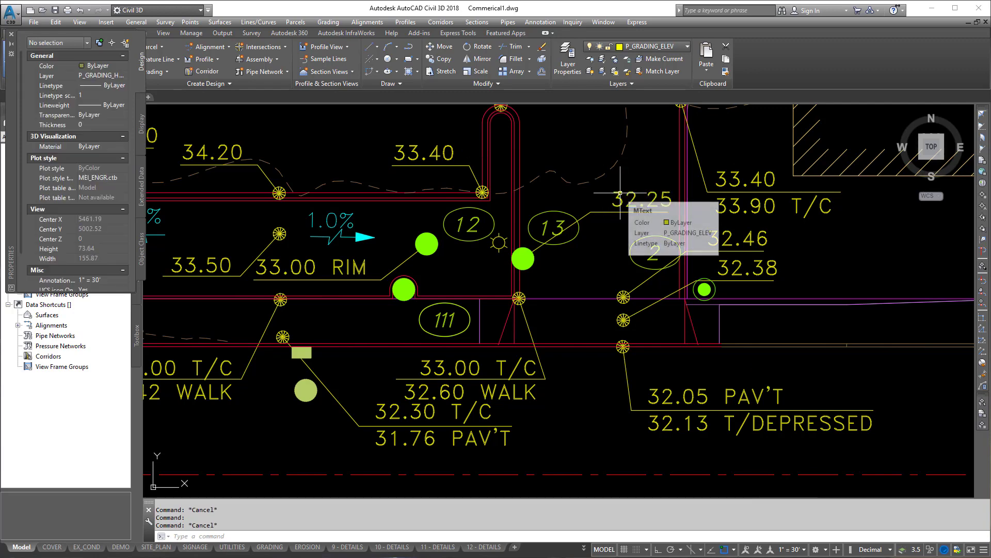
Step: Switch to the 1"=10' annotation scale, zoom in, and select the 32.25 label to inspect it
key("Escape")
left_click(793, 550)
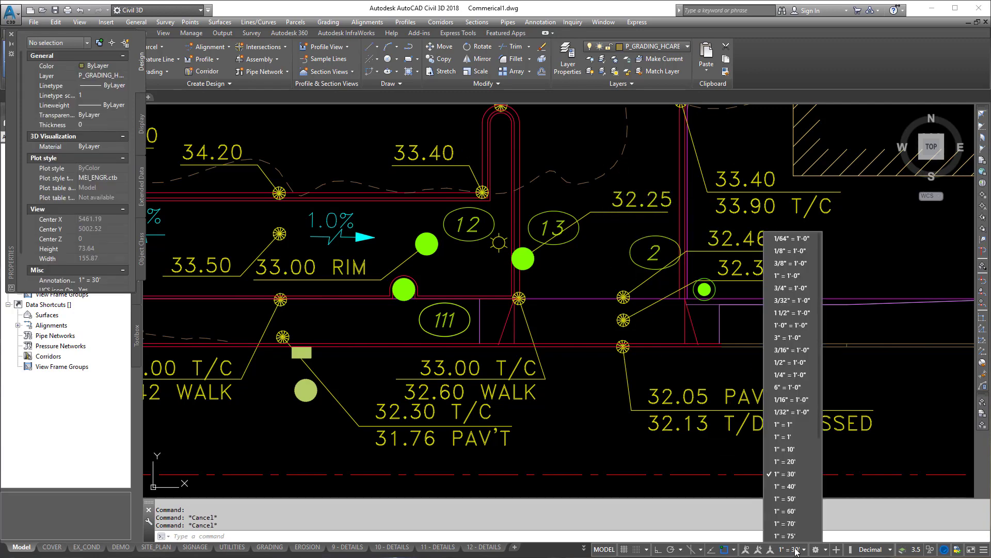
left_click(783, 449)
scroll(560, 248, "up", 2)
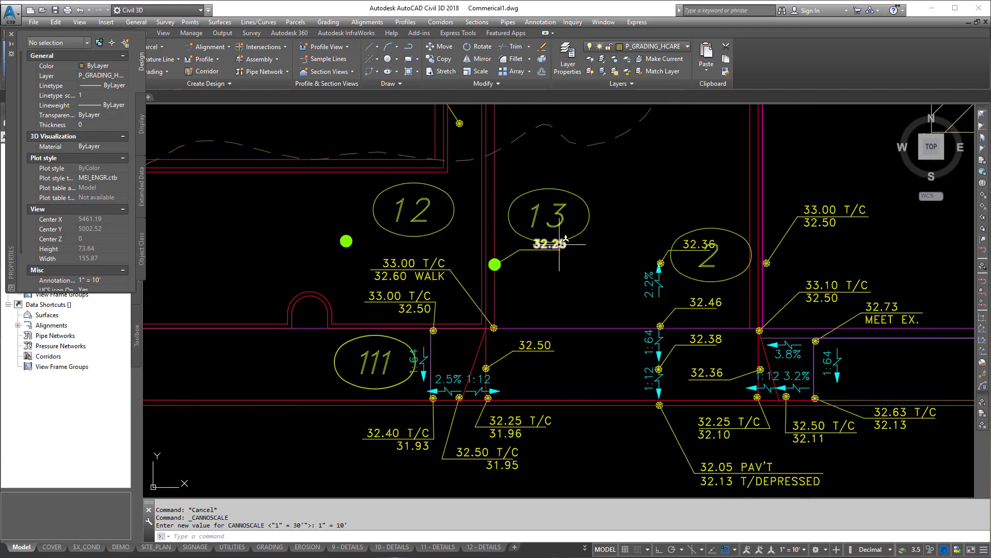
left_click(560, 247)
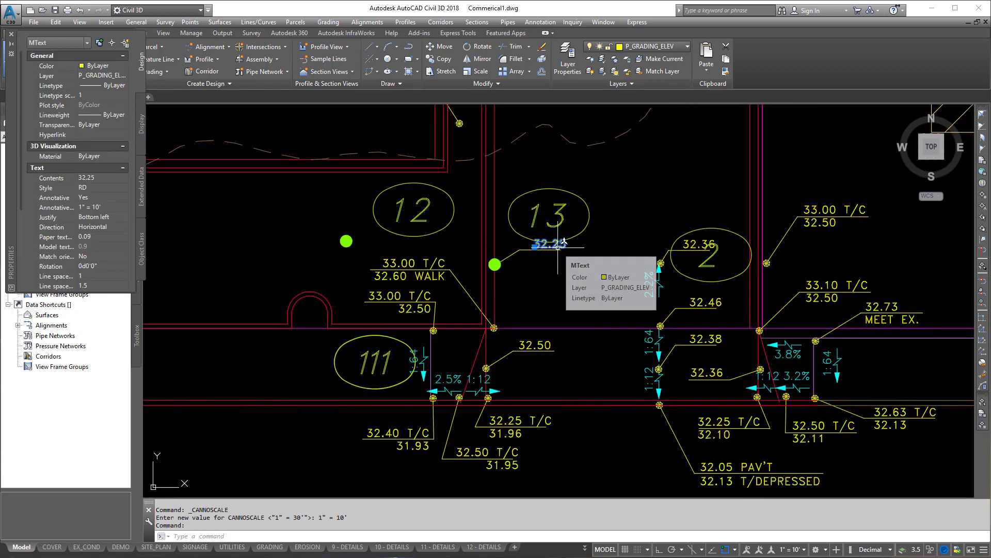
Step: Attempt a copy of the 32.25 label from its green node, then cancel and undo it
key("Escape")
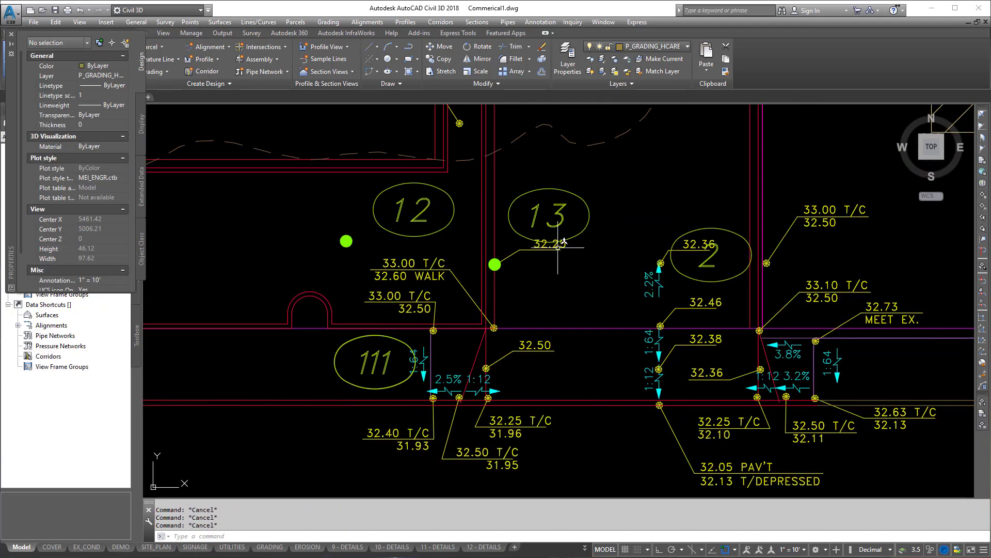
type("co")
key("Return")
left_click(494, 264)
key("Return")
left_click(495, 264)
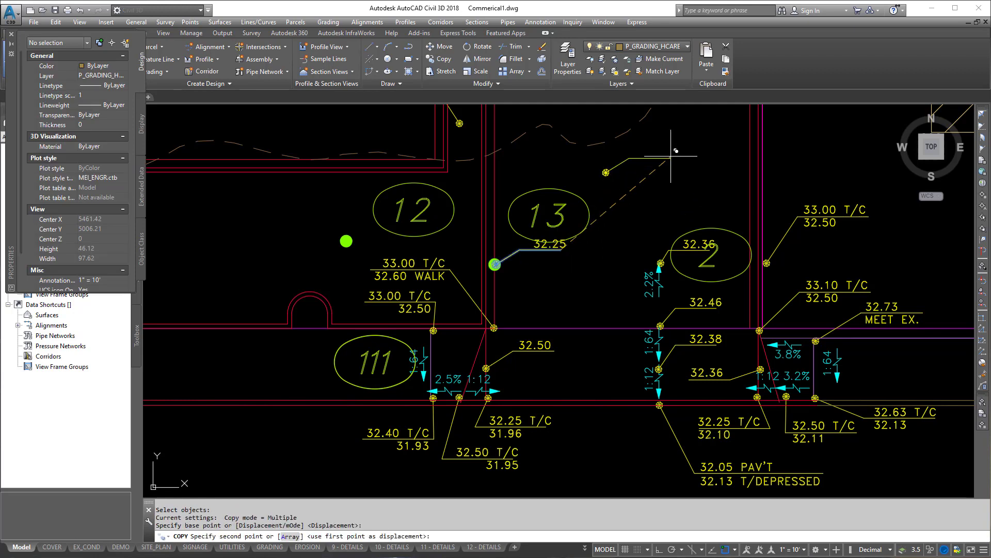
key("Escape")
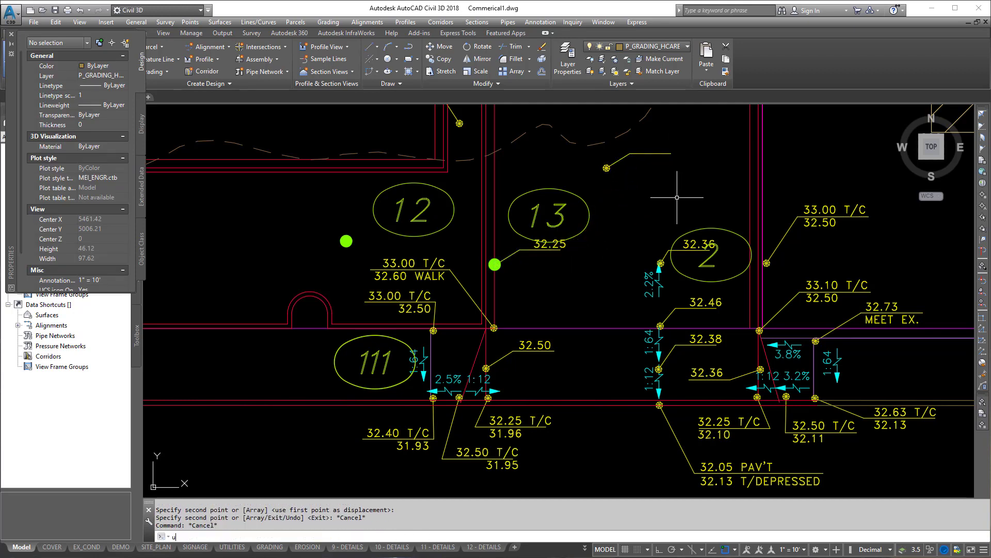
type("u")
key("Return")
key("Escape")
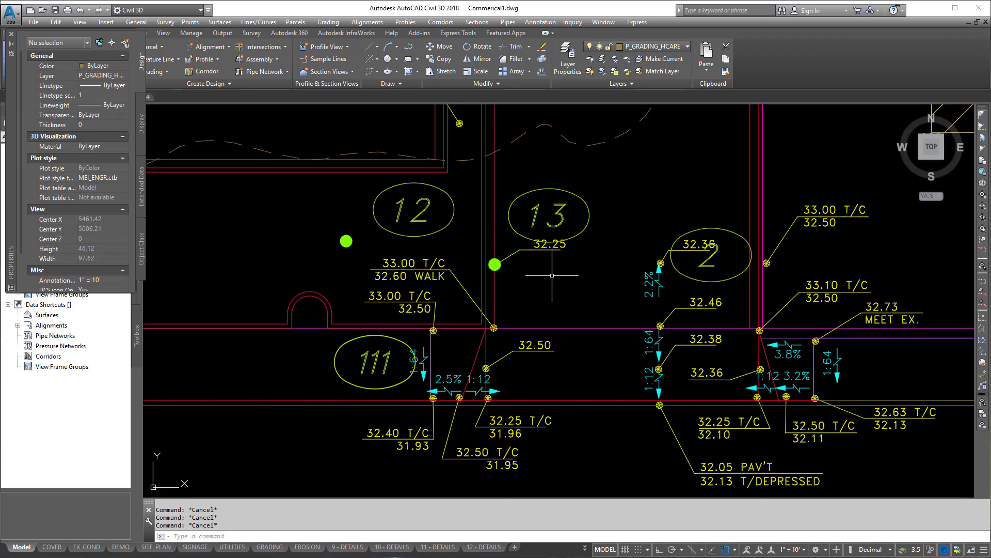
Step: Copy the 32.25 label, its leader and green node to the point up-right of area 13
type("c")
key("Return")
left_click(549, 243)
left_click(549, 244)
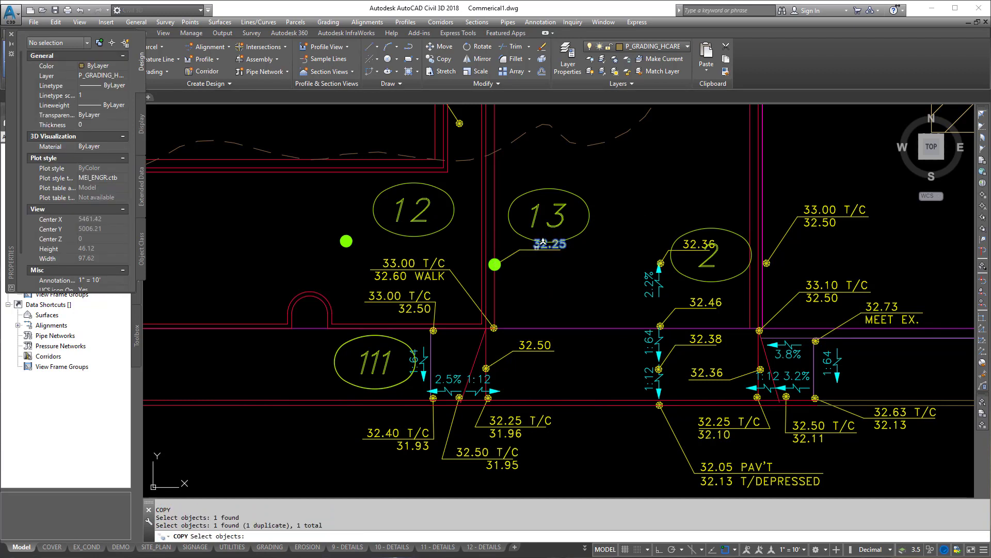
left_click(508, 262)
key("Return")
left_click(496, 264)
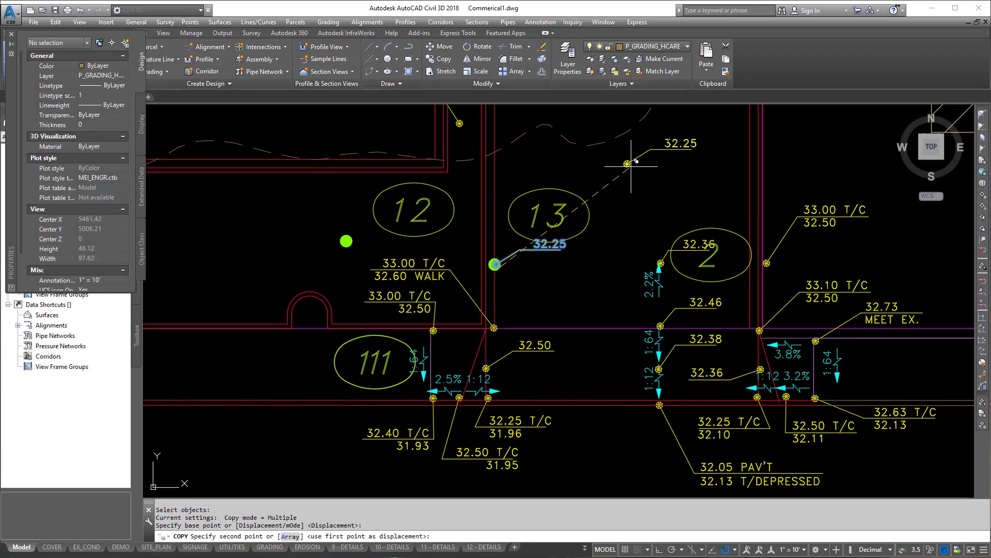
left_click(635, 163)
key("Escape")
key("Escape")
key("Escape")
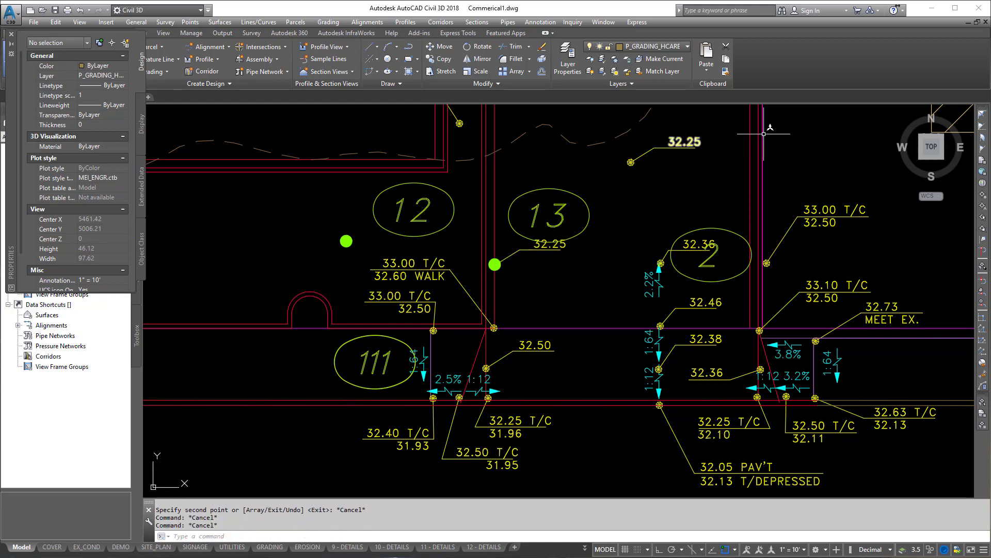
left_click(692, 138)
right_click(692, 139)
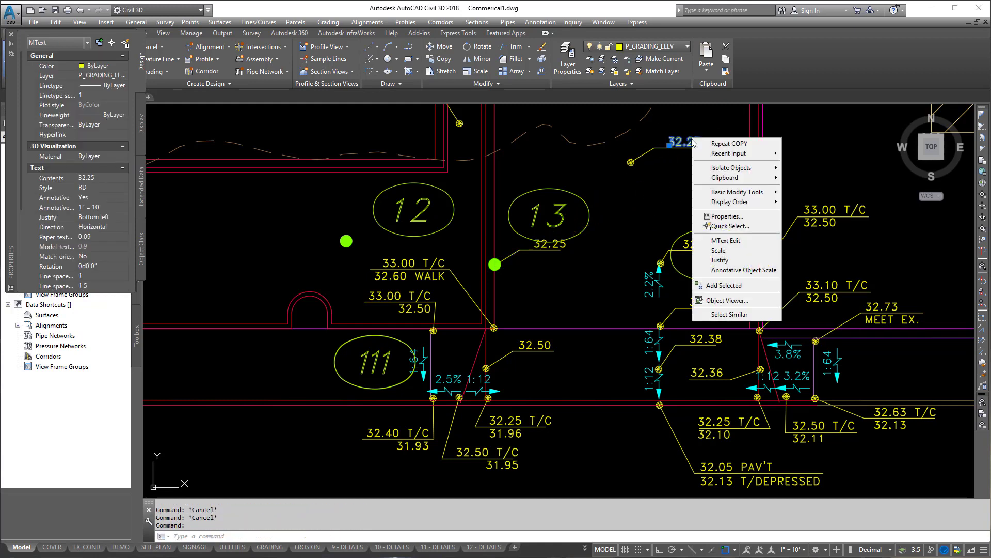
left_click(723, 217)
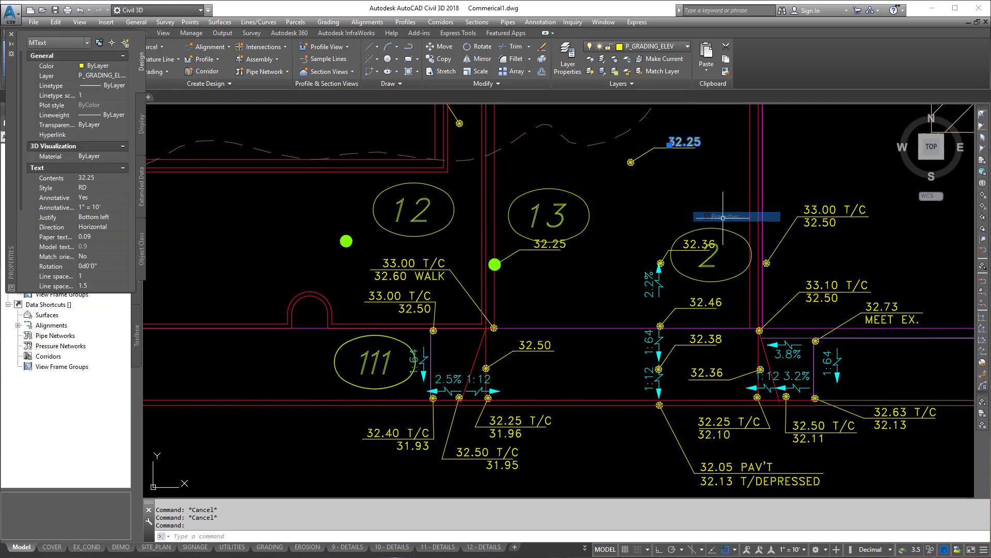
left_click(115, 209)
left_click(123, 208)
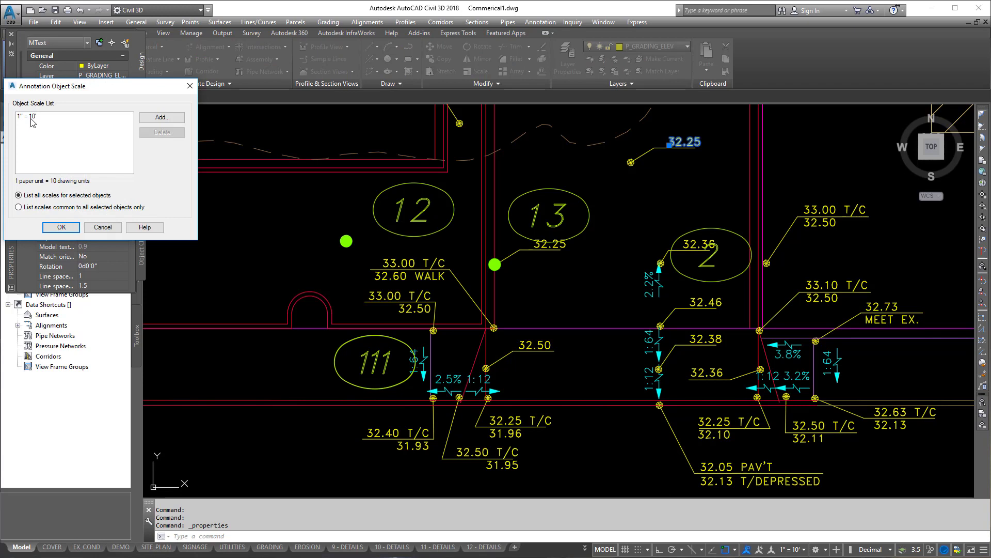
left_click(61, 227)
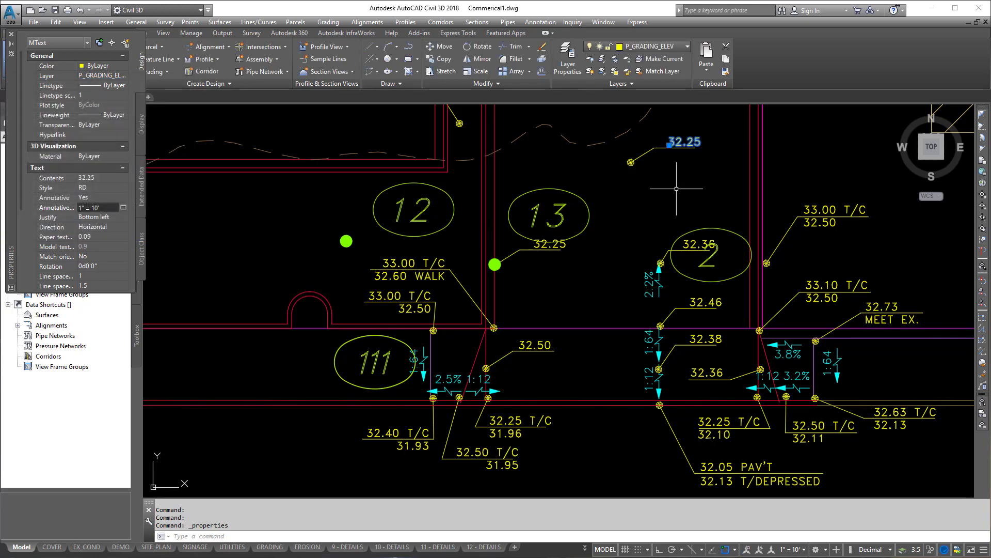
key("Escape")
key("Escape")
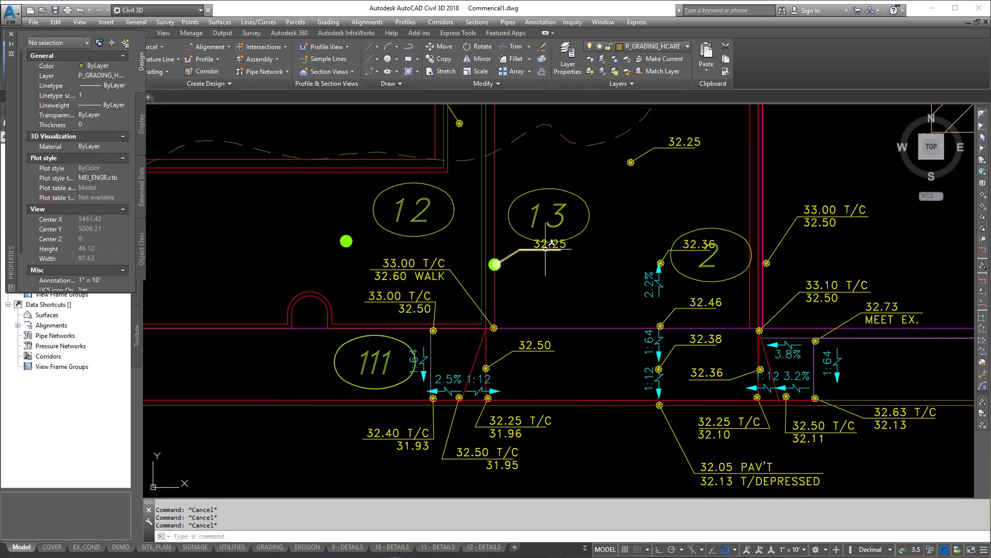
left_click(511, 256)
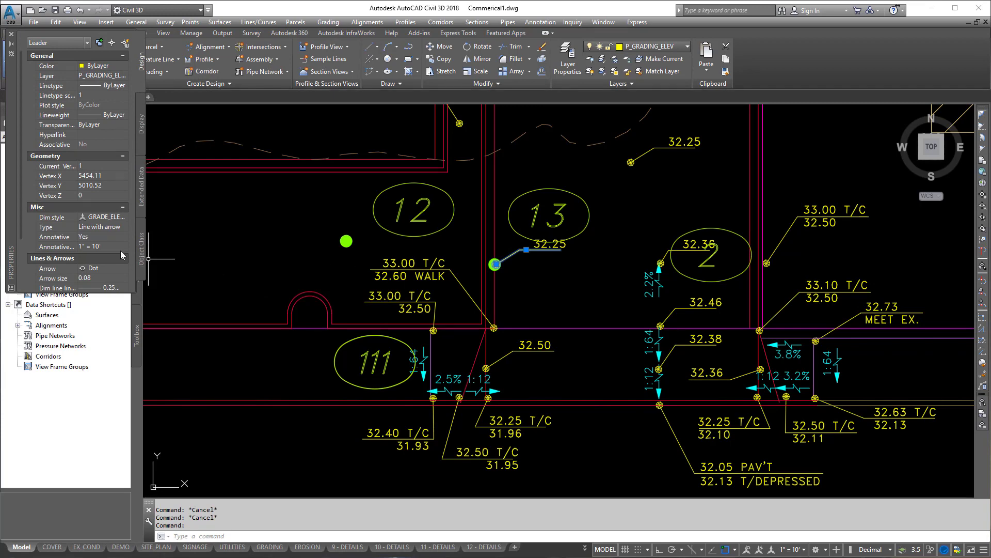
left_click(98, 246)
left_click(123, 246)
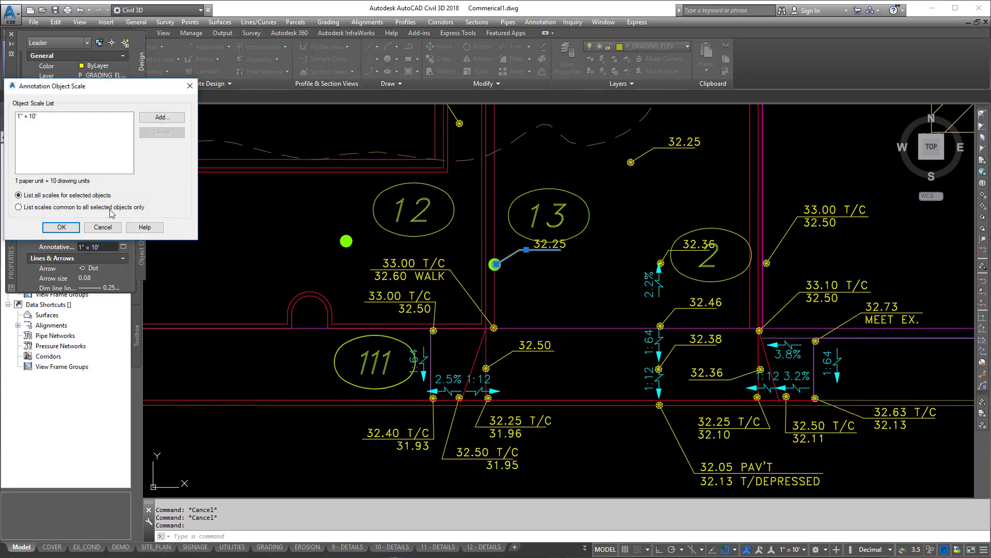
left_click(77, 228)
left_click(546, 243)
right_click(552, 243)
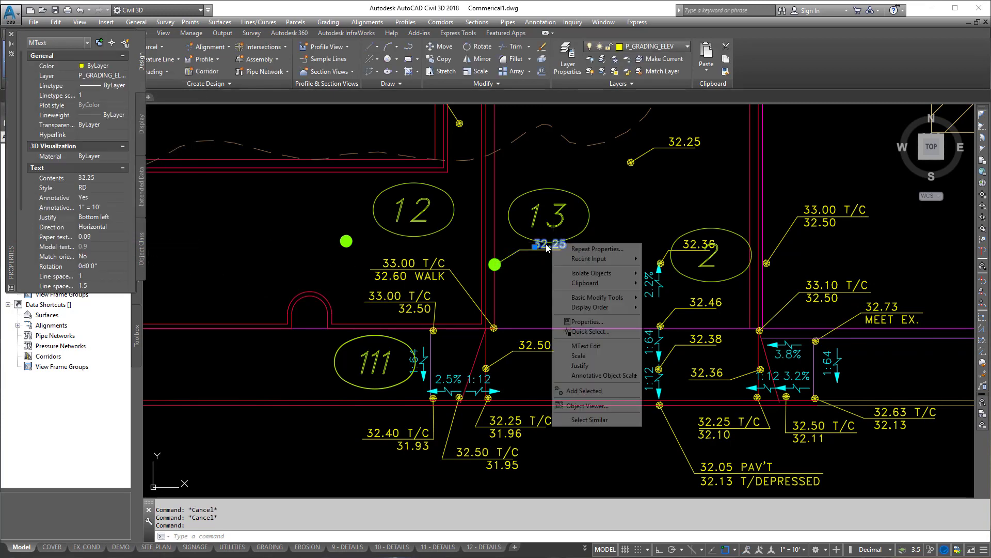
left_click(587, 322)
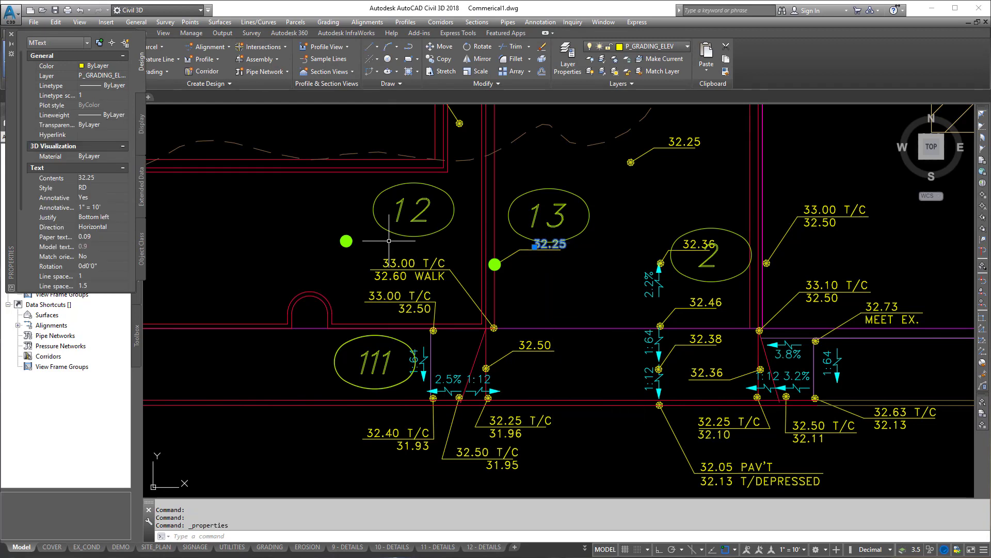
left_click(119, 201)
left_click(124, 207)
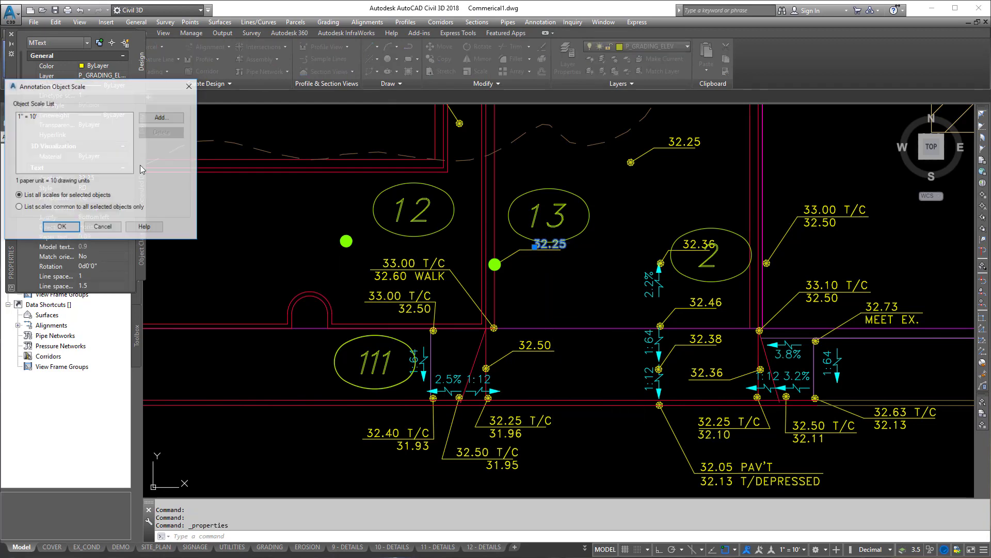
left_click(103, 227)
key("Escape")
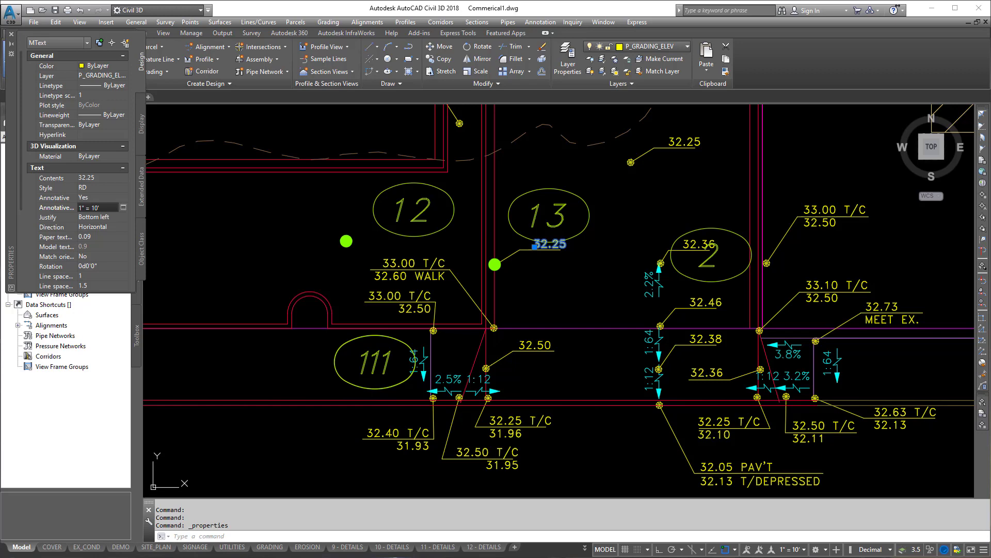
Step: Delete the upper duplicate 32.25 label and leader, then check the remaining 32.25 label
left_click(665, 171)
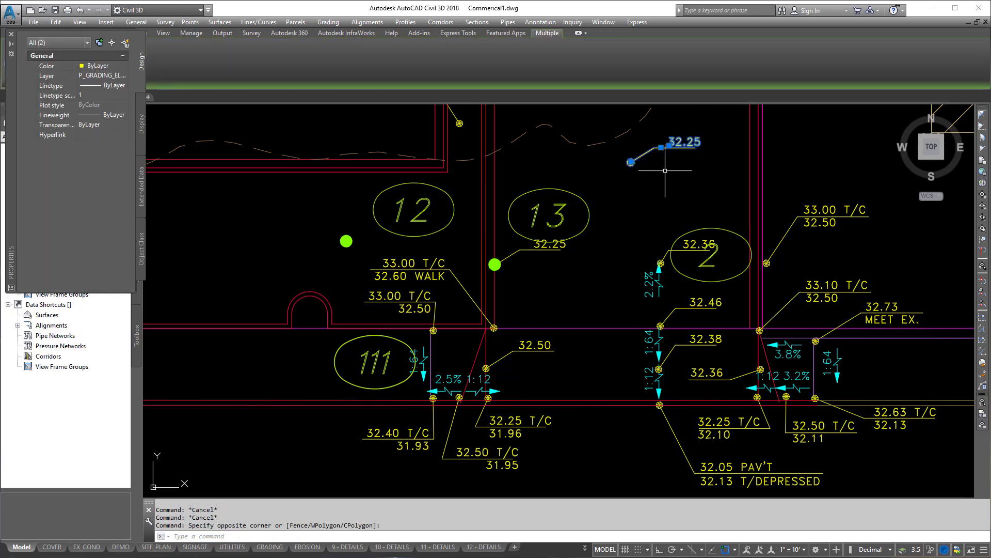
key("Delete")
middle_click_drag(424, 96, 455, 187)
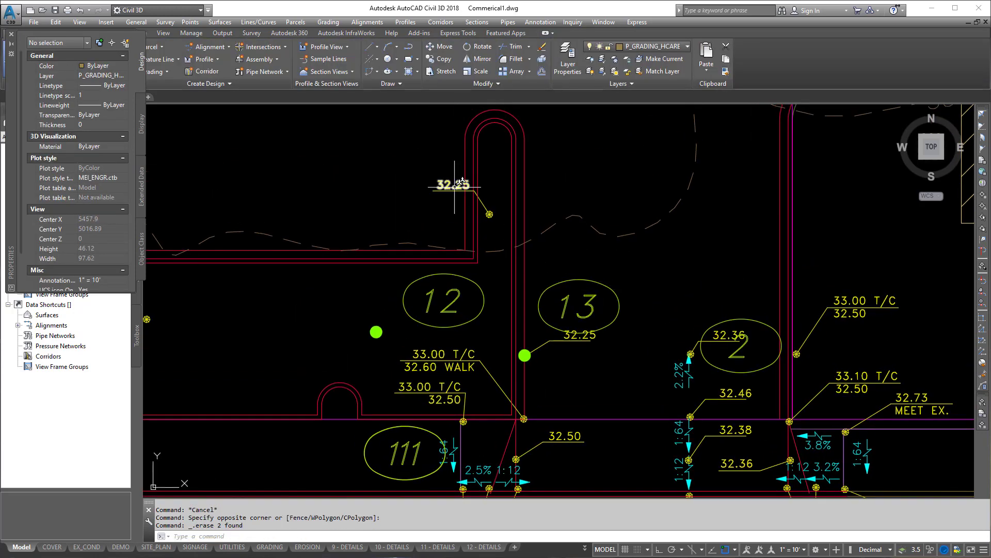
left_click(455, 184)
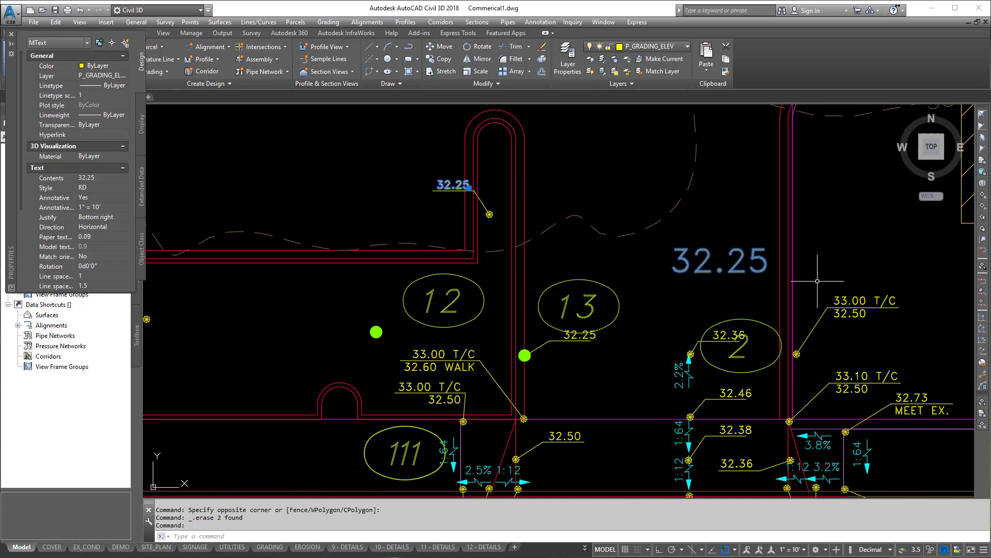
key("Escape")
key("Escape")
key("Escape")
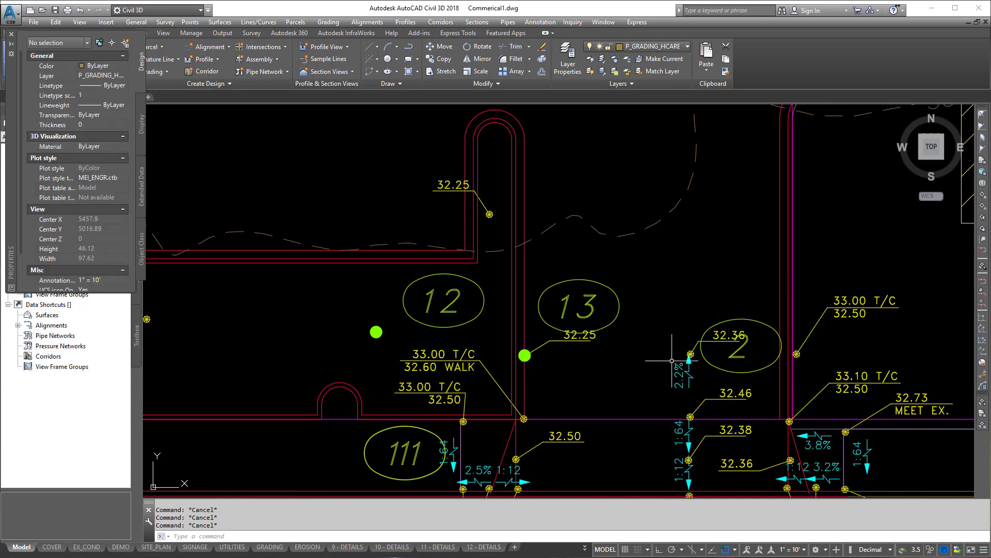
Step: Select the 2.2% slope-arrow block and grab its grip, then cancel without moving it
scroll(684, 369, "down", 1)
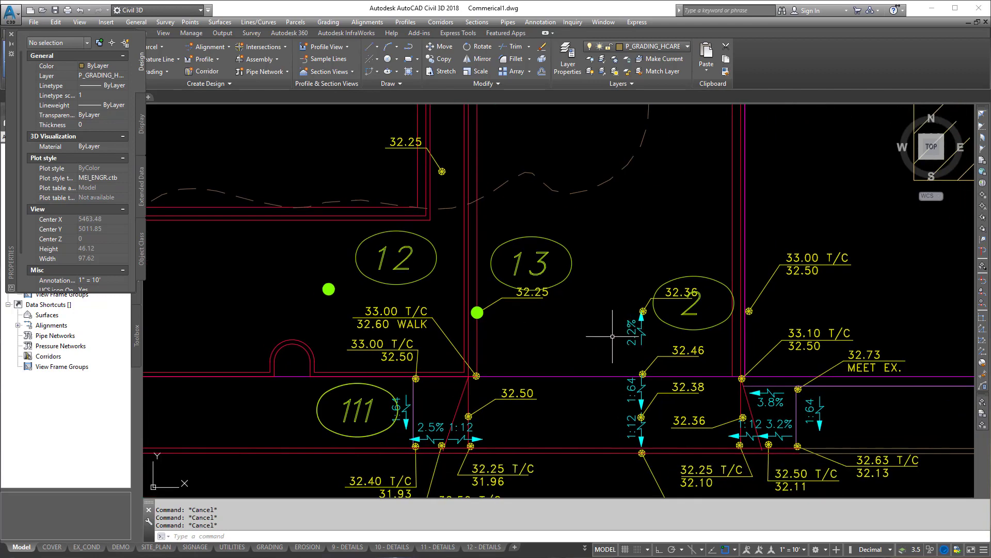
scroll(604, 335, "up", 3)
left_click(653, 325)
left_click(613, 346)
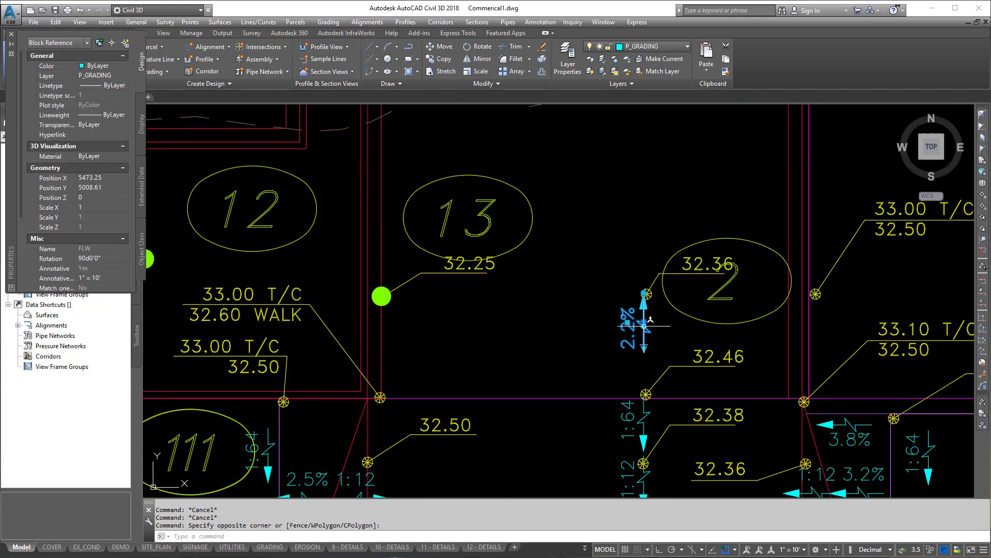
left_click(644, 321)
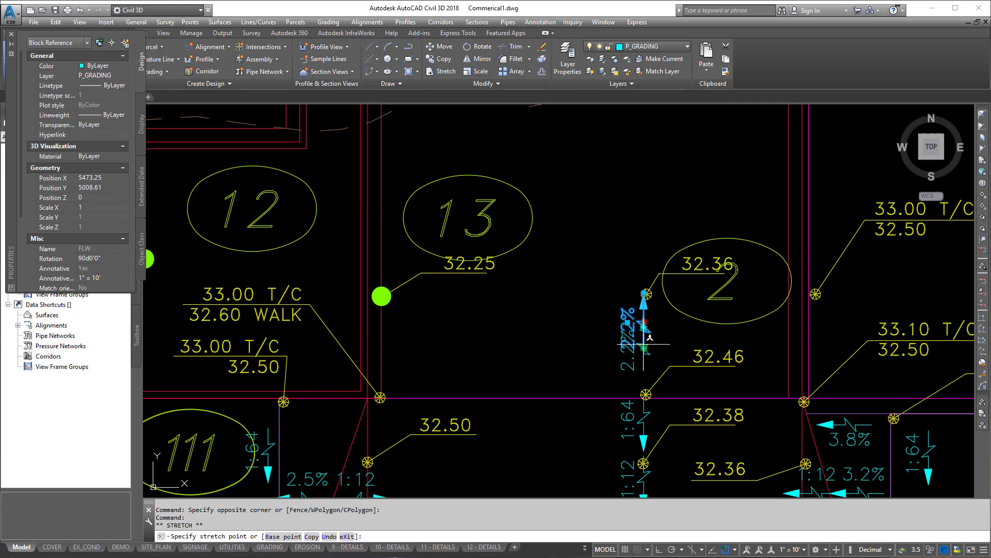
key("Escape")
key("Escape")
key("Escape")
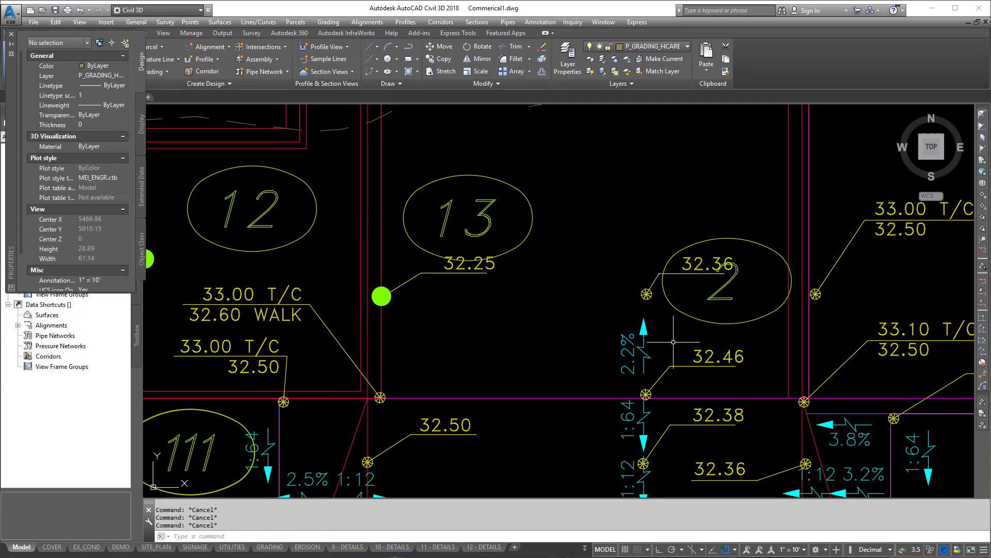
Step: Bring the lower grading labels into view and switch the annotation scale to 1" = 30'
middle_click_drag(651, 356, 618, 260)
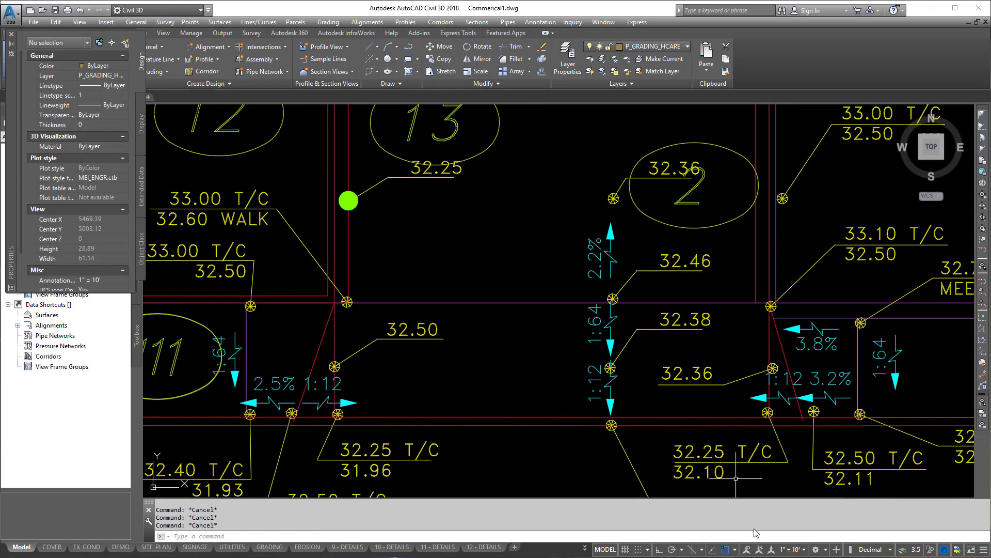
left_click(796, 551)
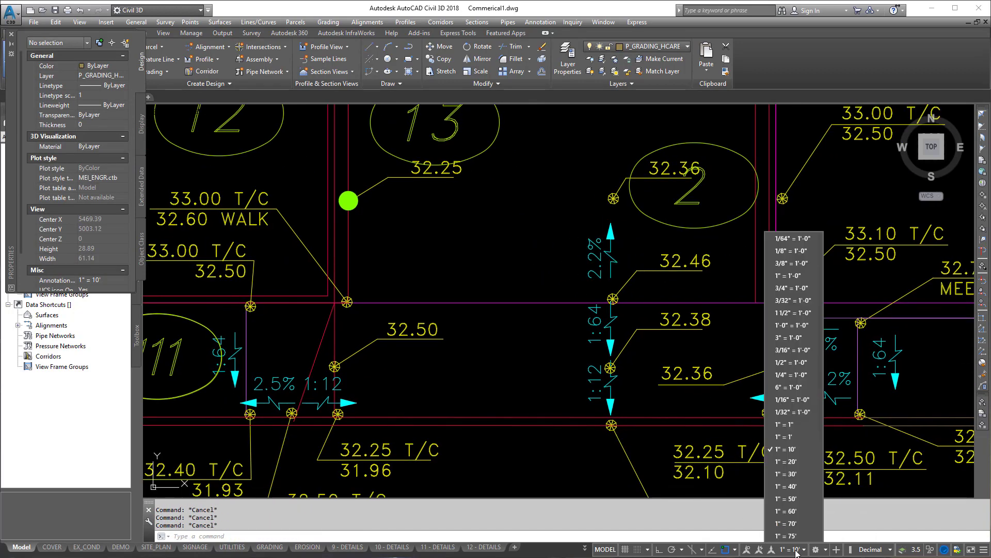
left_click(794, 474)
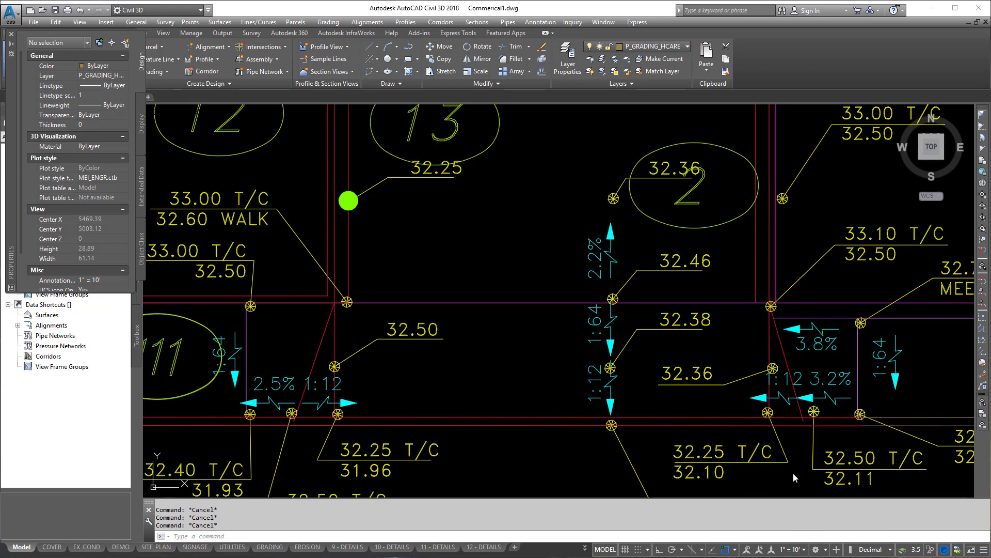
left_click(798, 550)
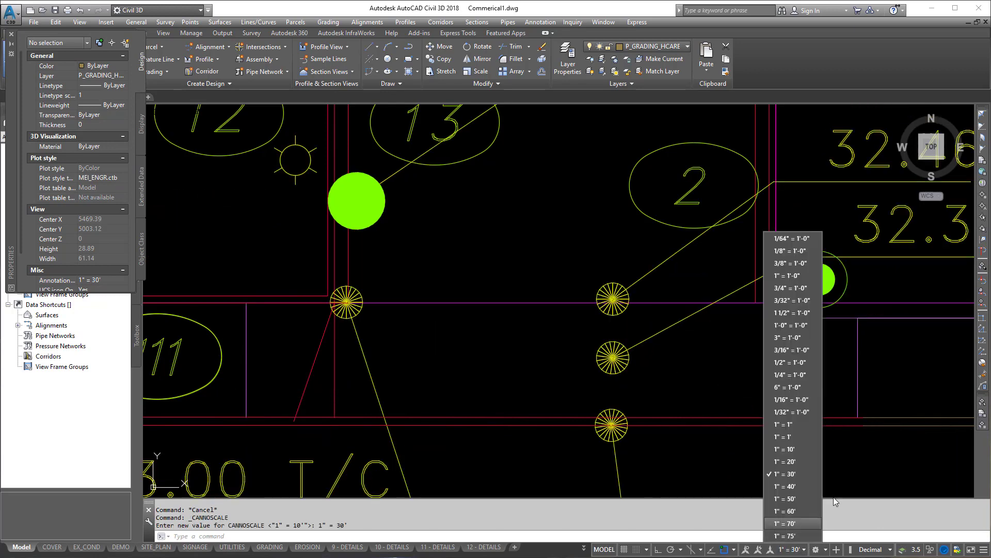
Step: Return to 1" = 10' and add the 1" = 30' scale to the 1:64 slope-arrow block
left_click(795, 449)
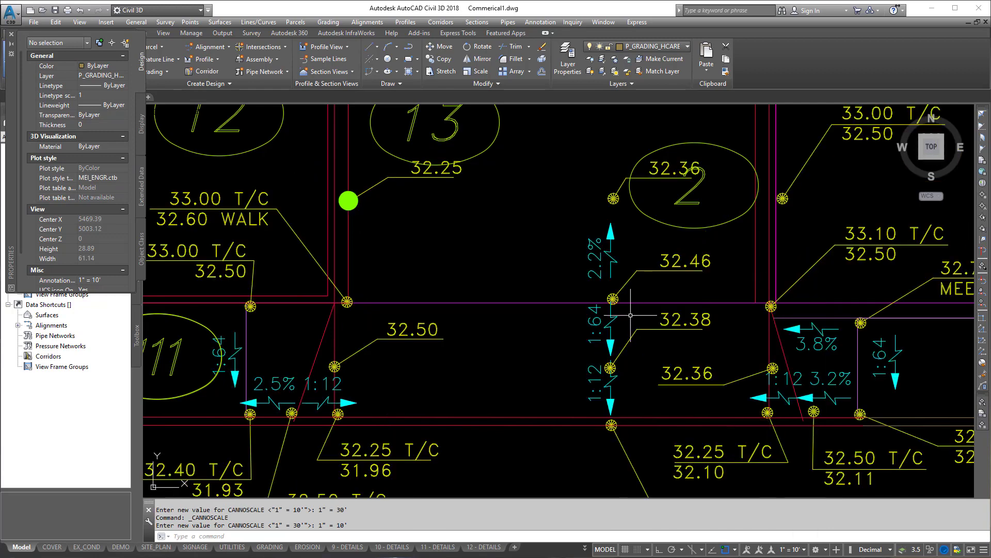
left_click(610, 321)
right_click(611, 321)
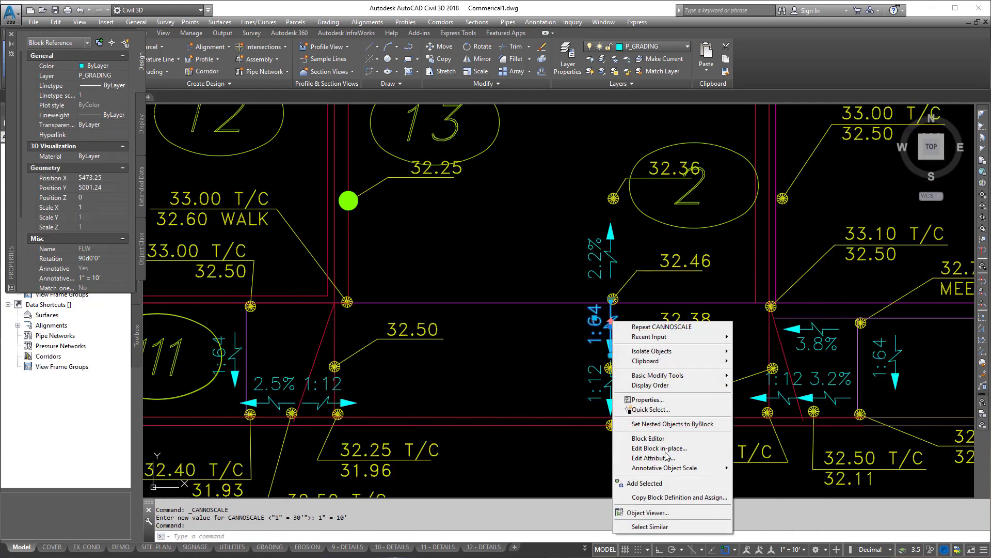
left_click(648, 401)
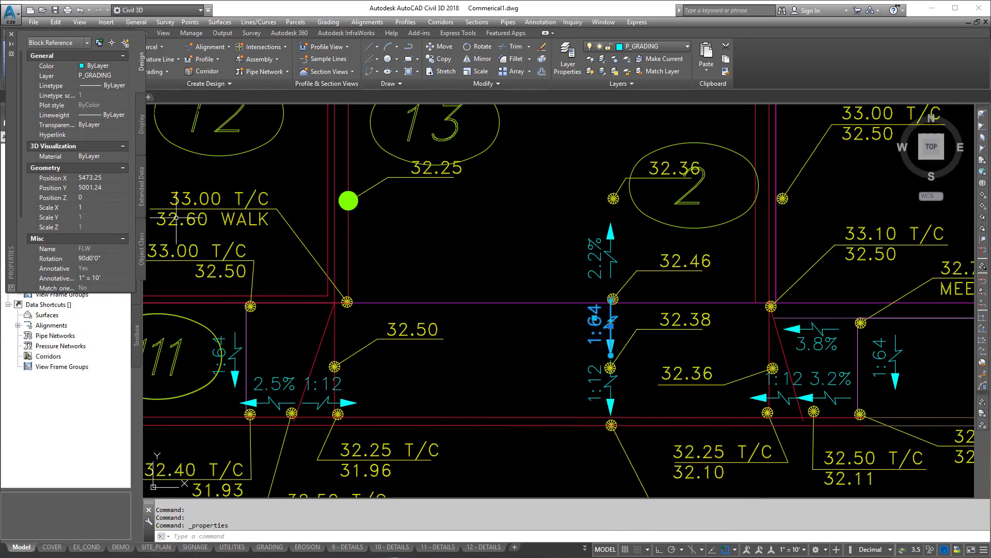
left_click(124, 278)
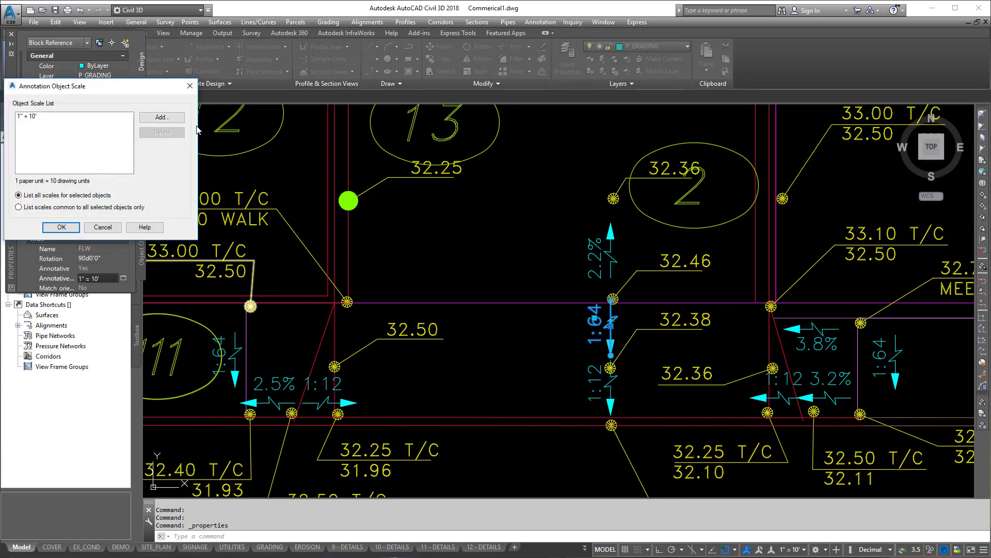
left_click(162, 117)
left_click_drag(162, 139, 159, 174)
left_click(55, 138)
left_click(50, 224)
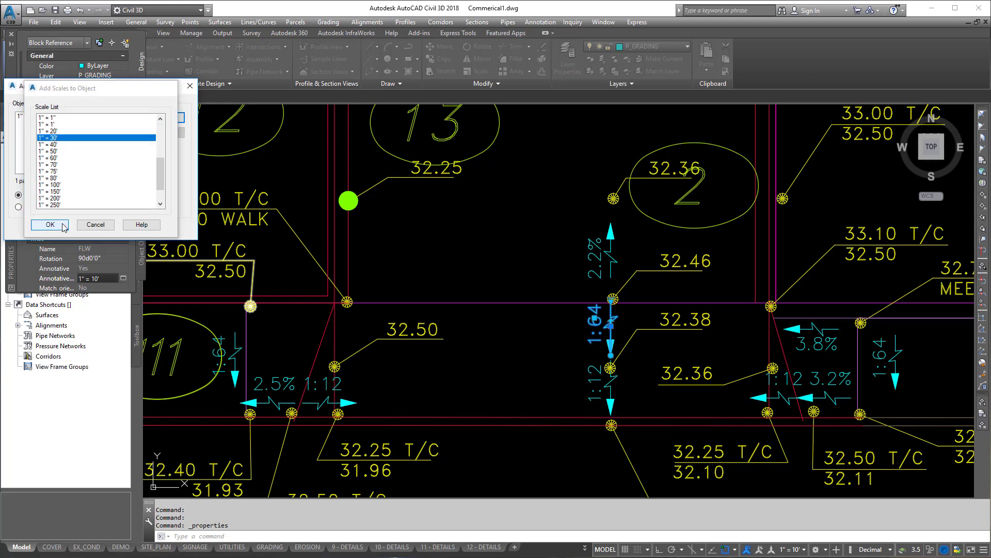
left_click(62, 224)
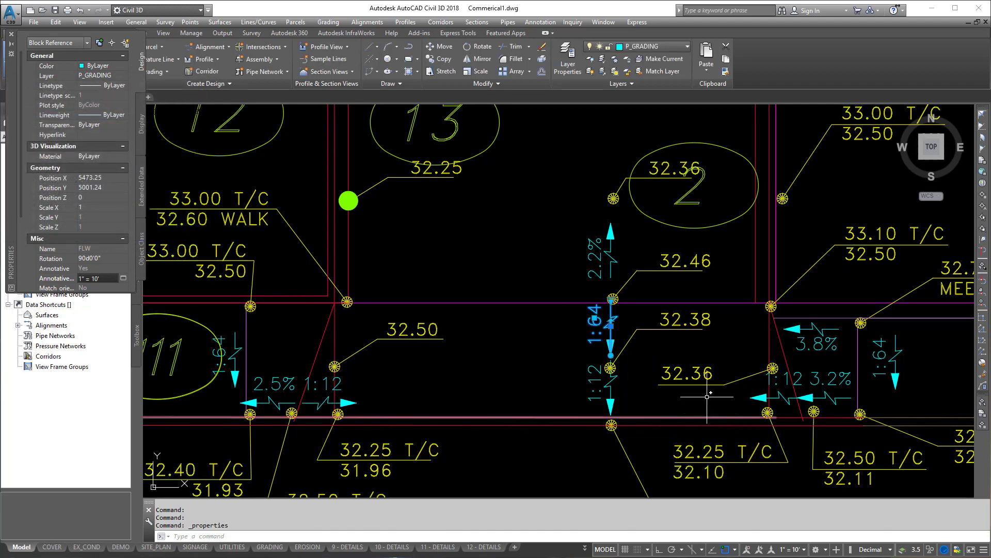
key("Escape")
key("Escape")
Step: At 1" = 30', remove the 1" = 30' scale from the flow arrow block
left_click(801, 549)
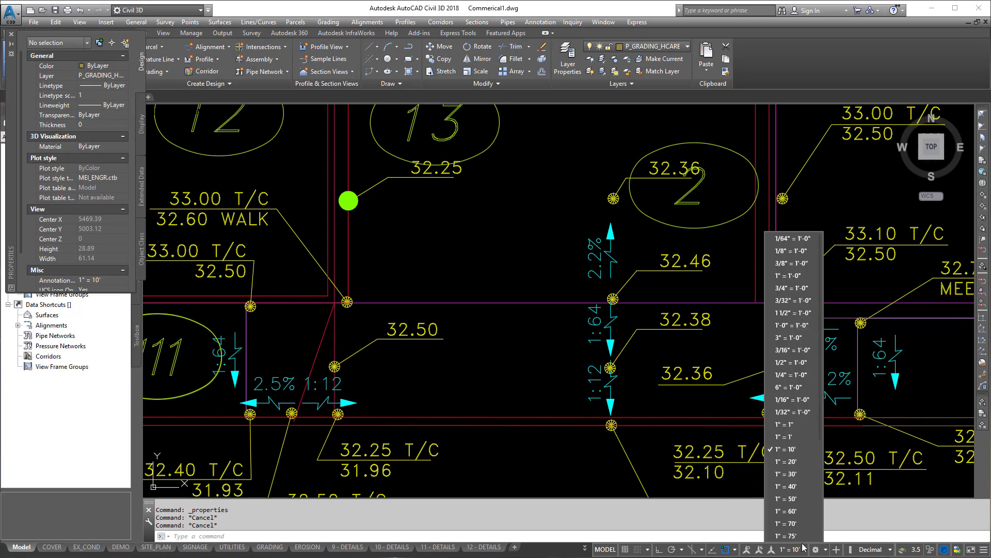
left_click(800, 473)
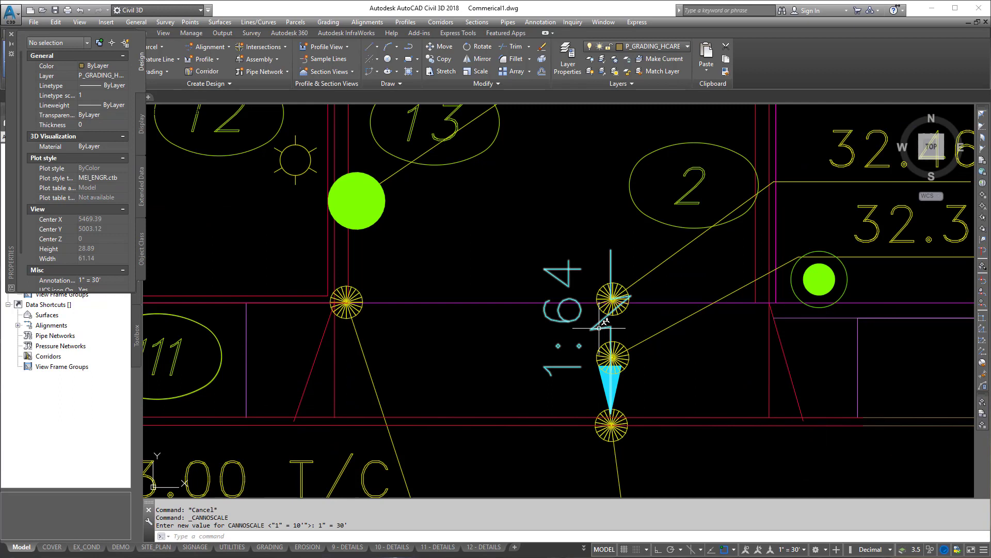
left_click(599, 327)
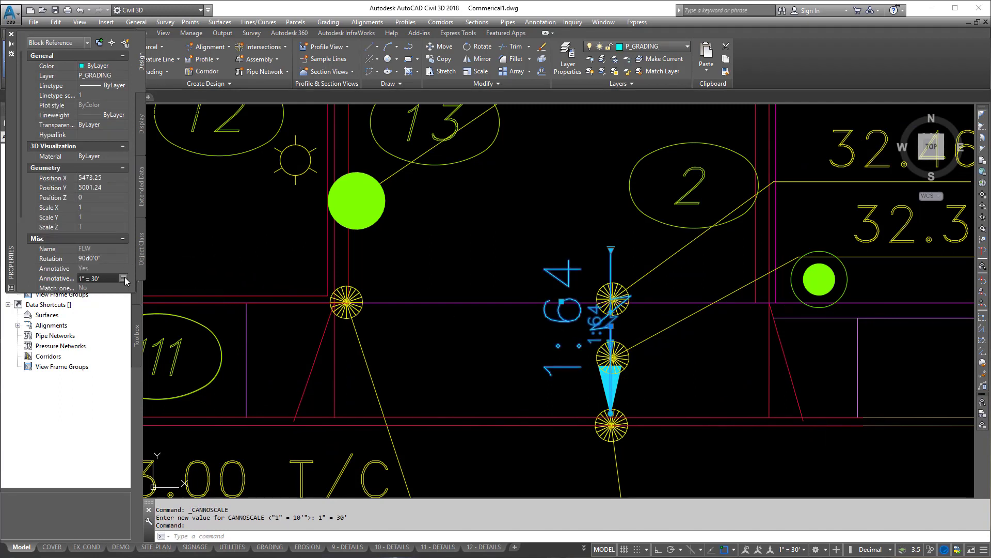
left_click(124, 278)
left_click(51, 123)
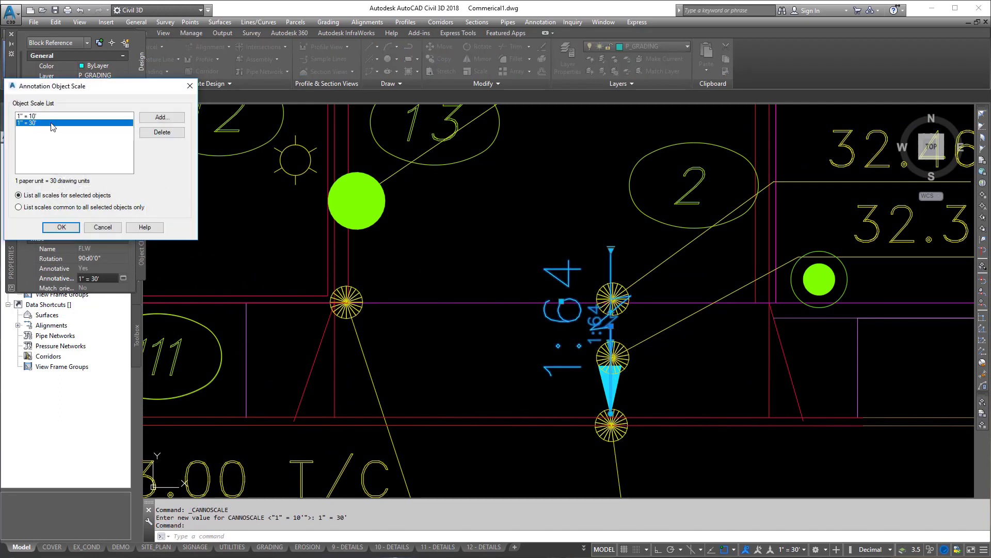
left_click(163, 132)
left_click(60, 227)
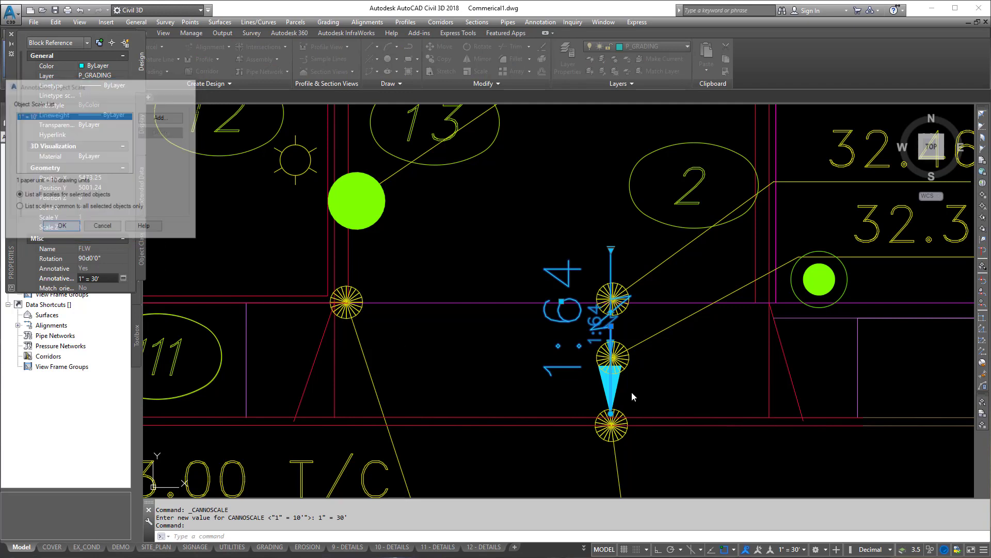
key("Escape")
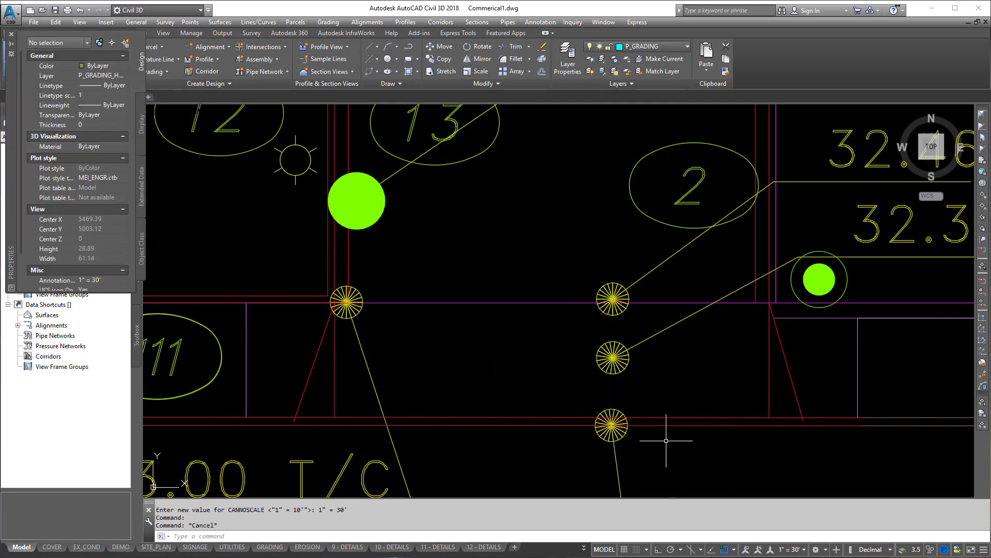
Step: Set the annotation scale to 1" = 10', check the circled 2 block, and return to the GRADING layout
left_click(796, 549)
left_click(796, 448)
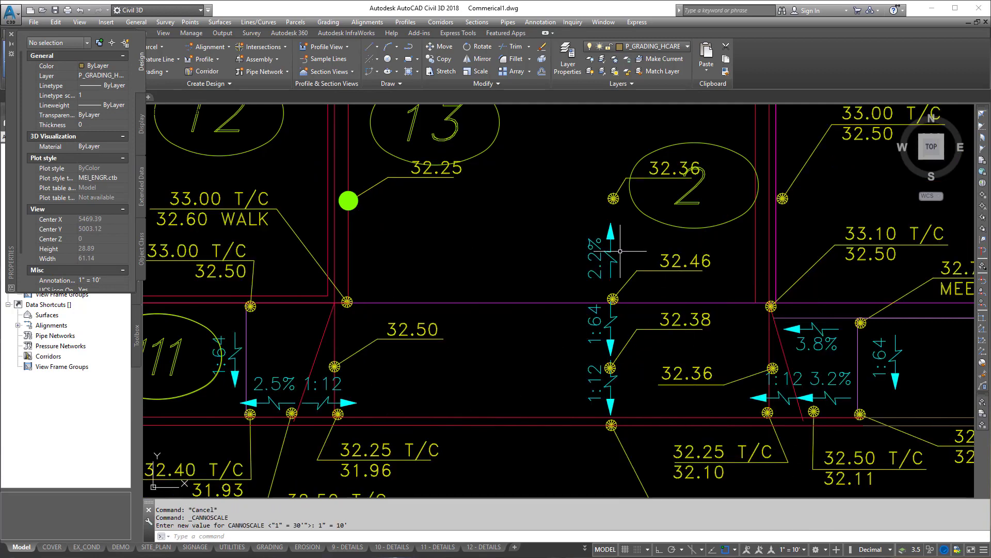
left_click(666, 221)
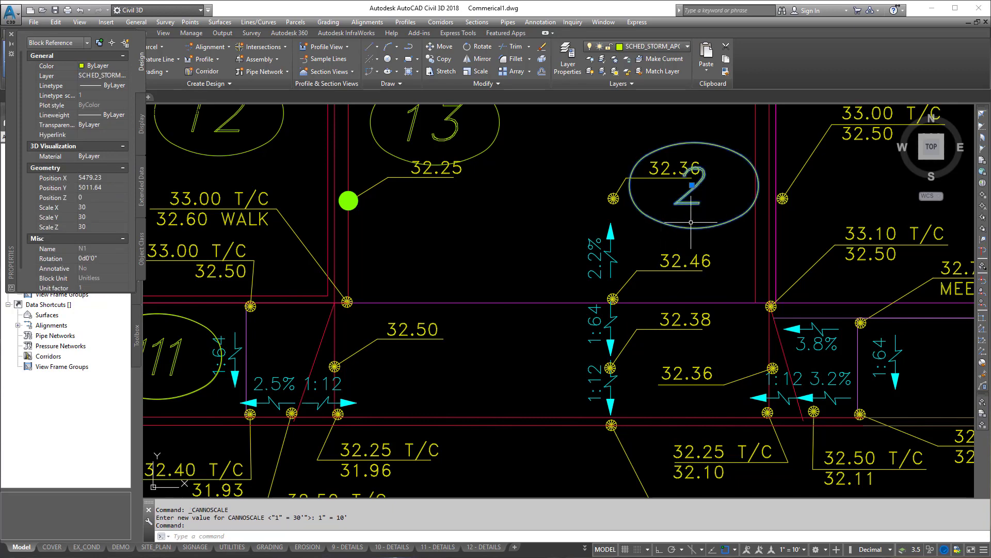
scroll(691, 222, "down", 2)
key("Escape")
key("Escape")
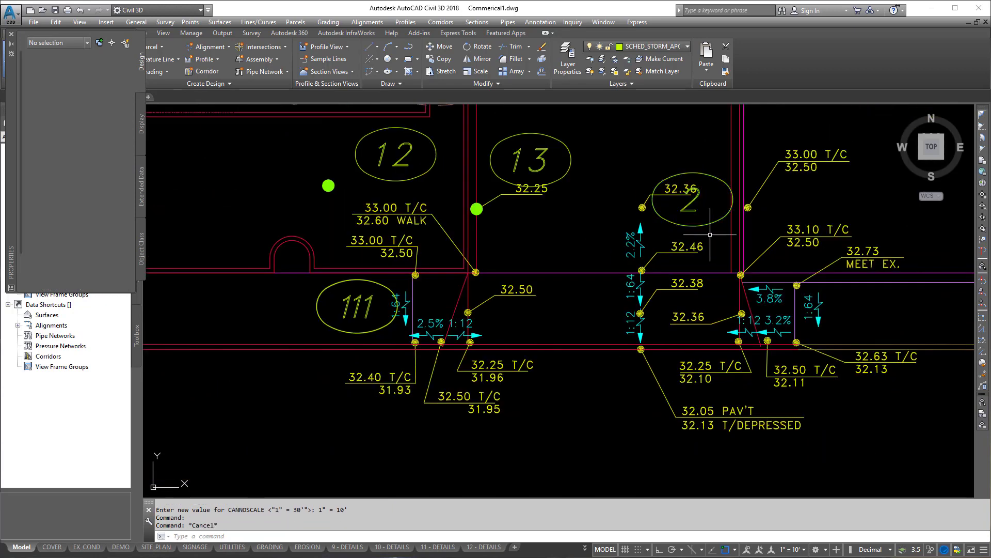
middle_click_drag(647, 184, 642, 236)
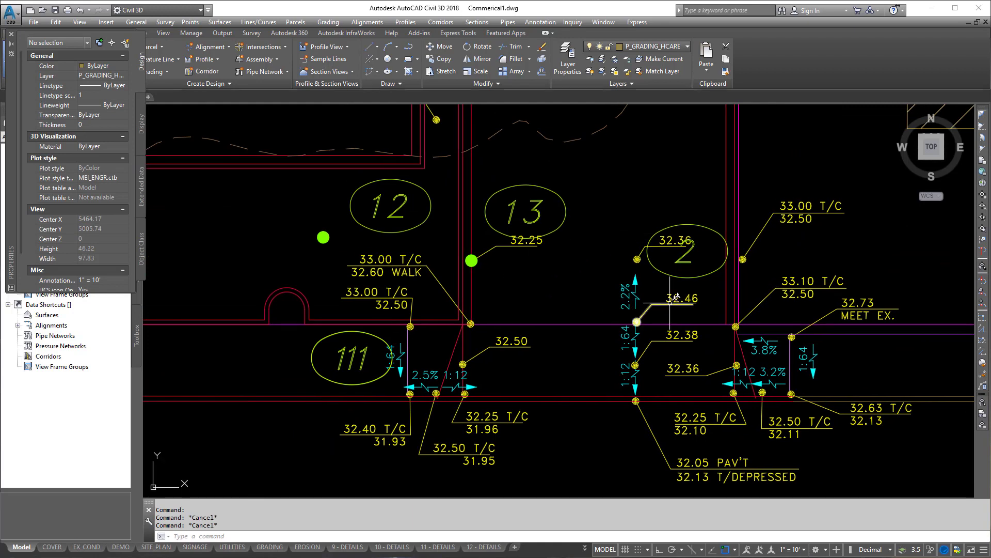
mouse_move(671, 302)
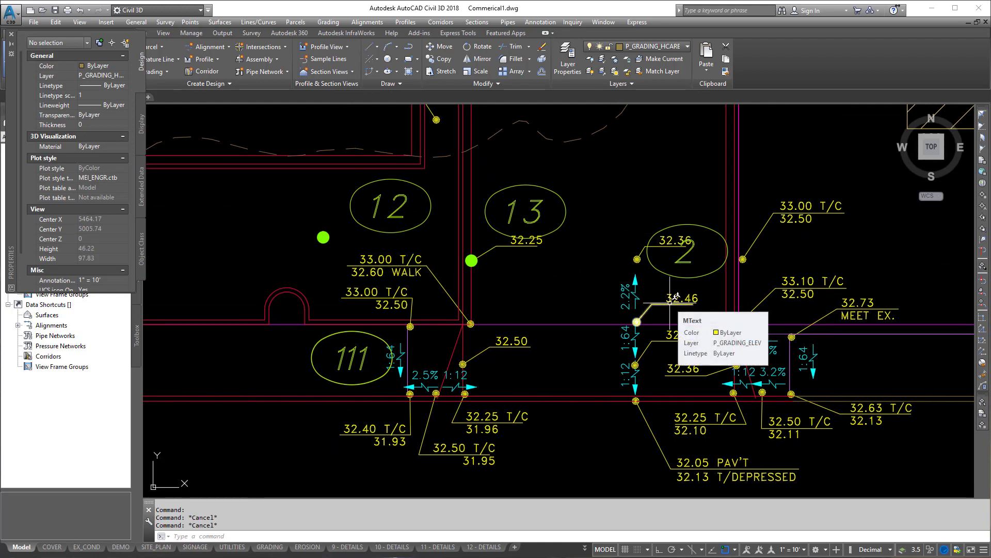
left_click(270, 548)
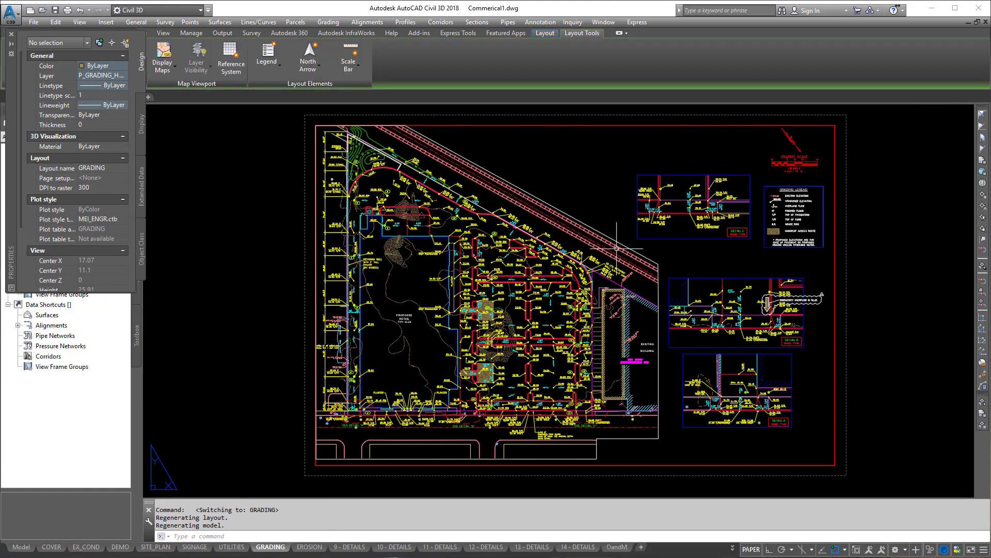
Step: Zoom and pan around the GRADING layout to inspect Details A and B
scroll(823, 351, "up", 8)
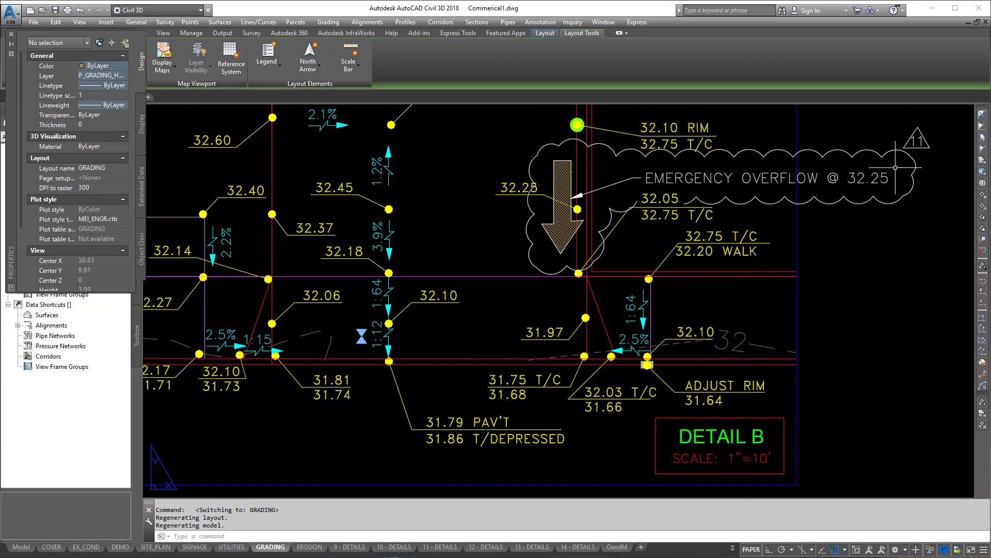
scroll(763, 270, "down", 7)
scroll(655, 327, "up", 4)
scroll(655, 327, "up", 4)
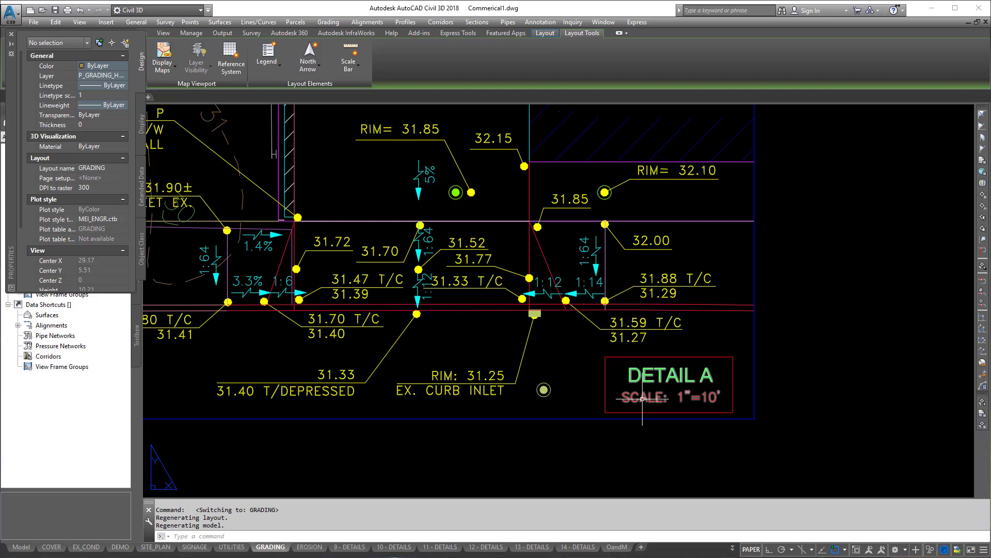
middle_click_drag(427, 245, 470, 383)
middle_click_drag(449, 262, 529, 163)
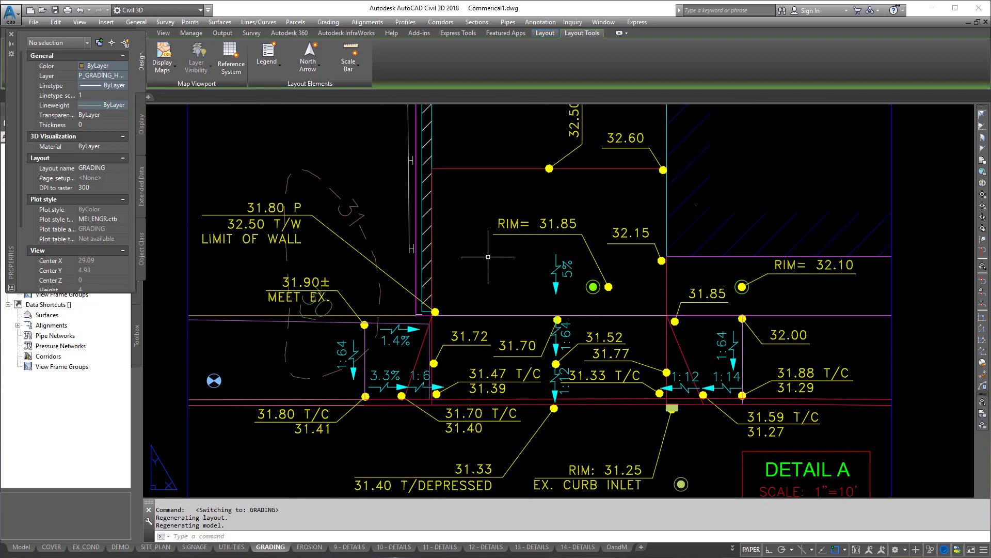
scroll(605, 263, "up", 2)
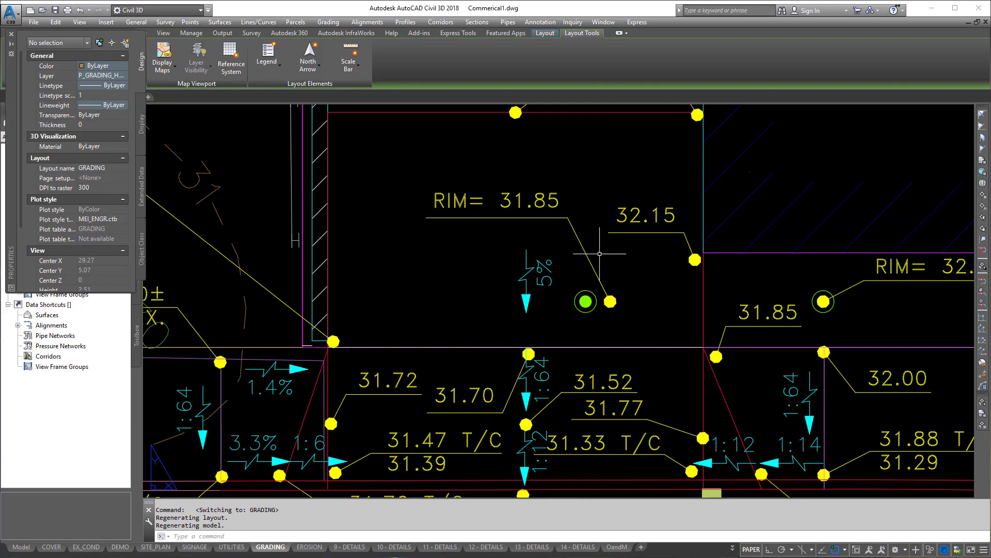
scroll(600, 258, "down", 6)
scroll(599, 266, "up", 4)
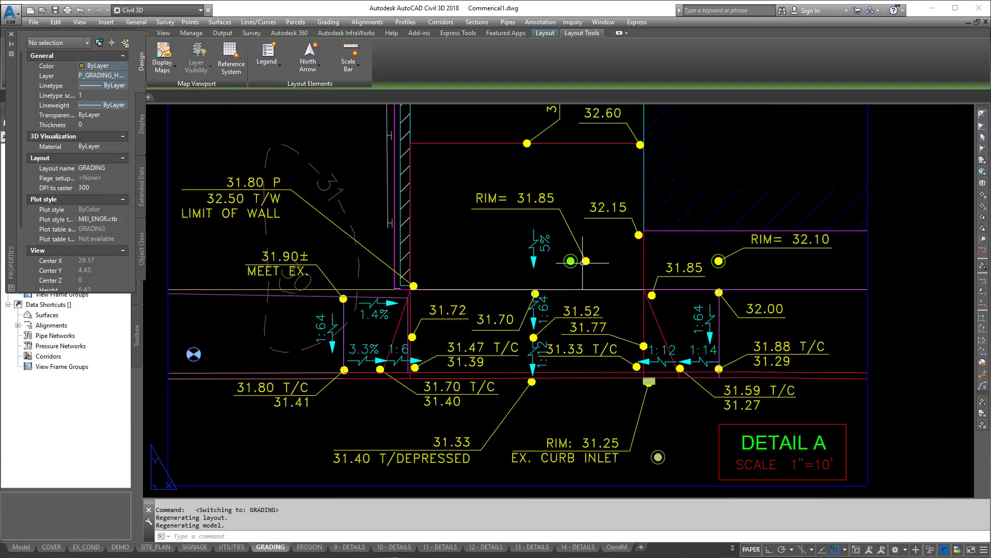
left_click(589, 261)
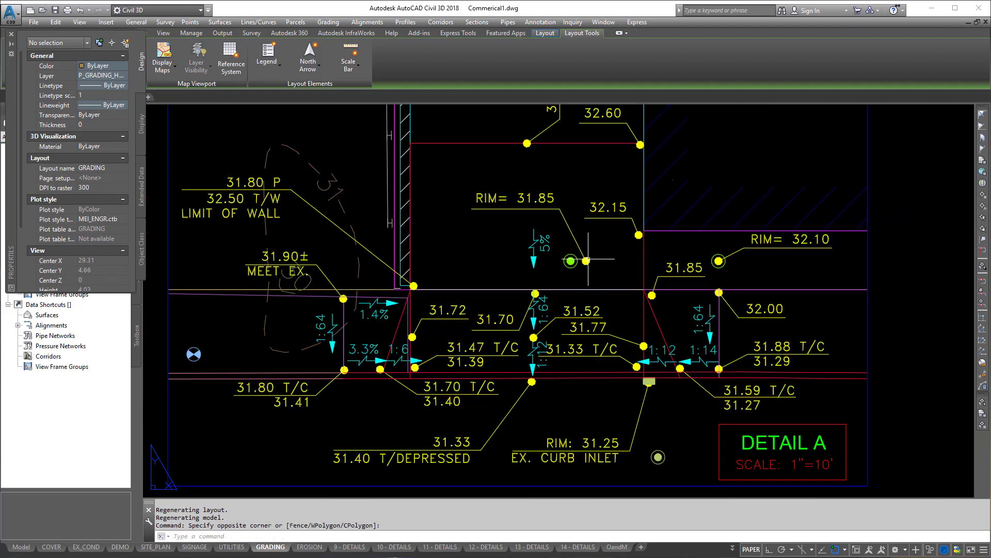
Step: Pan the sheet across and settle the view on Detail A's grade labels
scroll(640, 263, "down", 6)
scroll(384, 279, "up", 1)
scroll(357, 274, "up", 6)
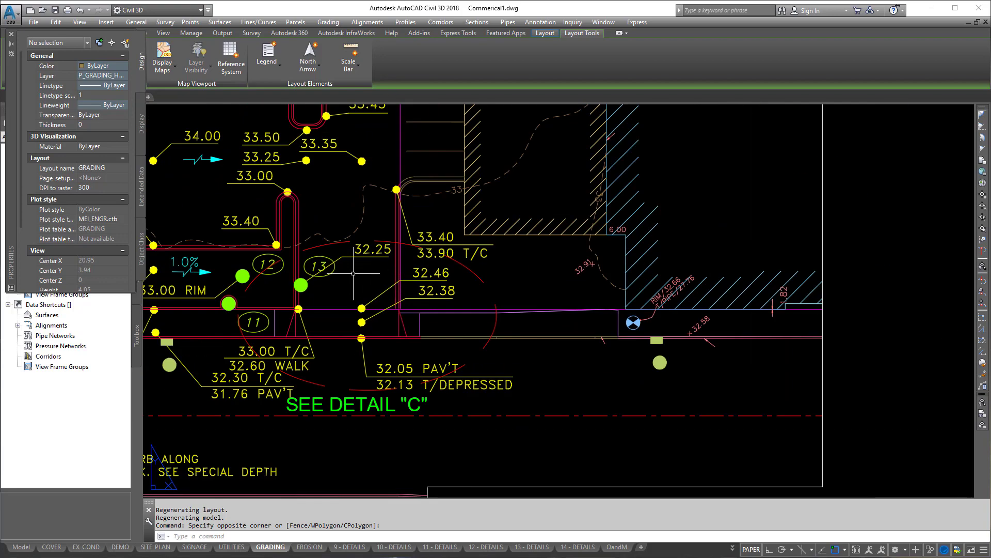
scroll(445, 274, "down", 5)
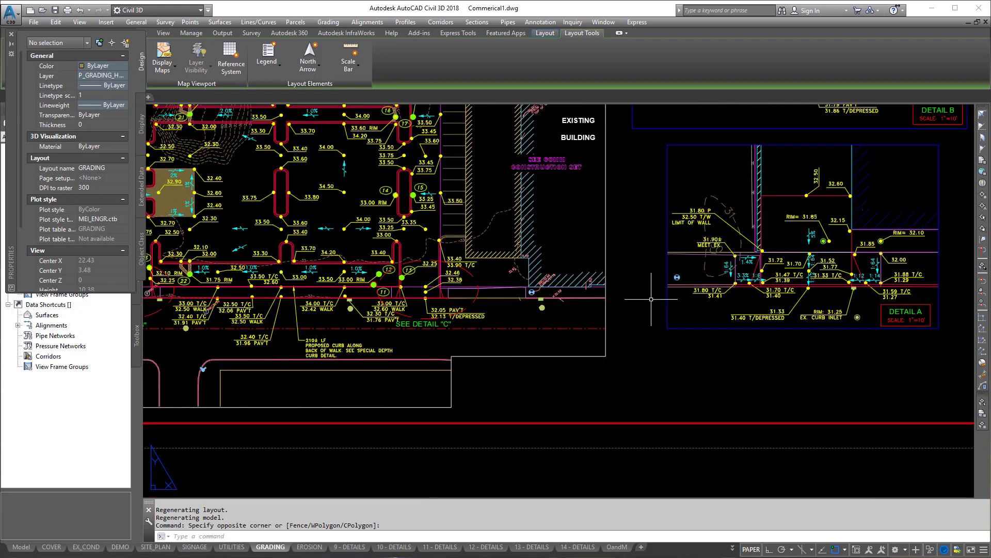
middle_click_drag(359, 305, 632, 310)
middle_click_drag(383, 318, 506, 308)
scroll(451, 285, "up", 5)
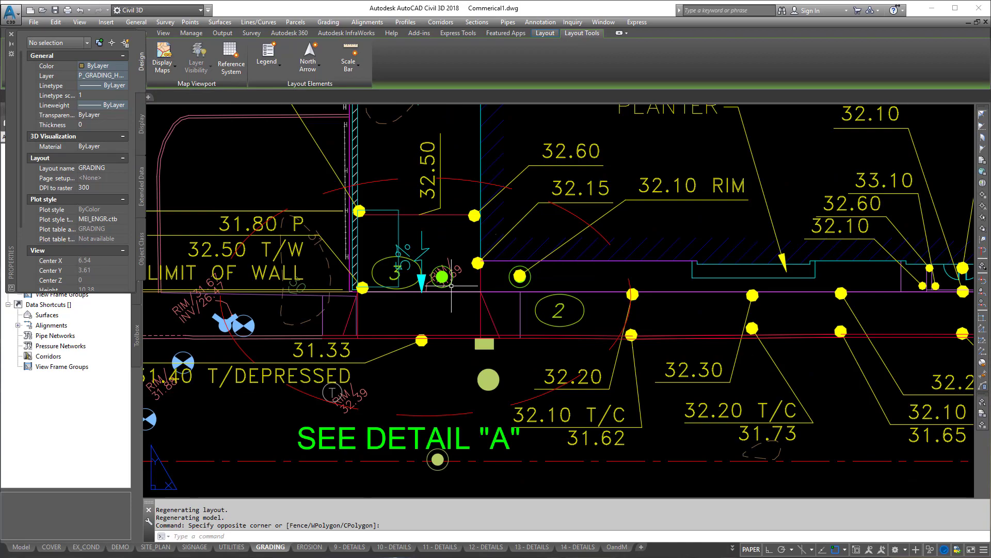
scroll(460, 305, "up", 3)
scroll(473, 313, "down", 2)
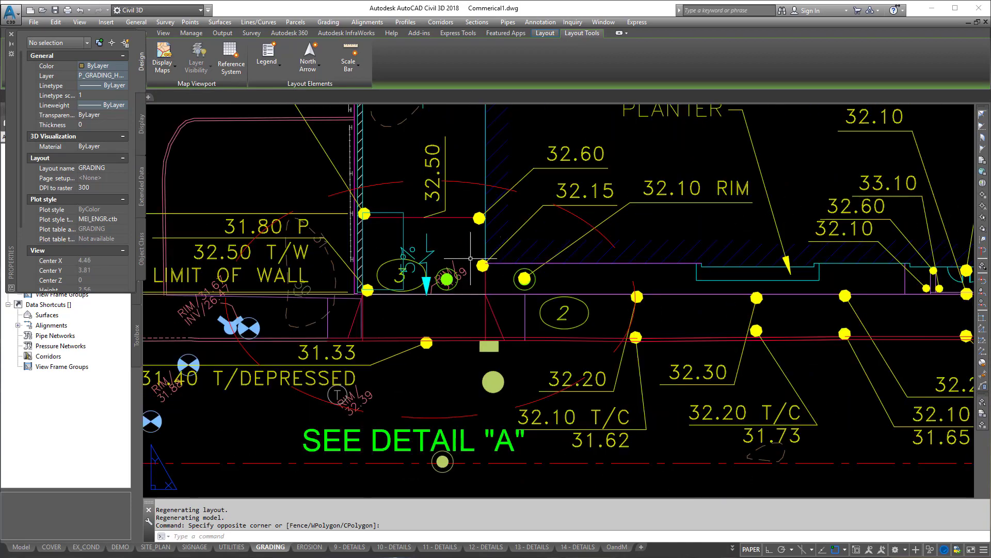
scroll(453, 281, "down", 5)
scroll(461, 283, "down", 3)
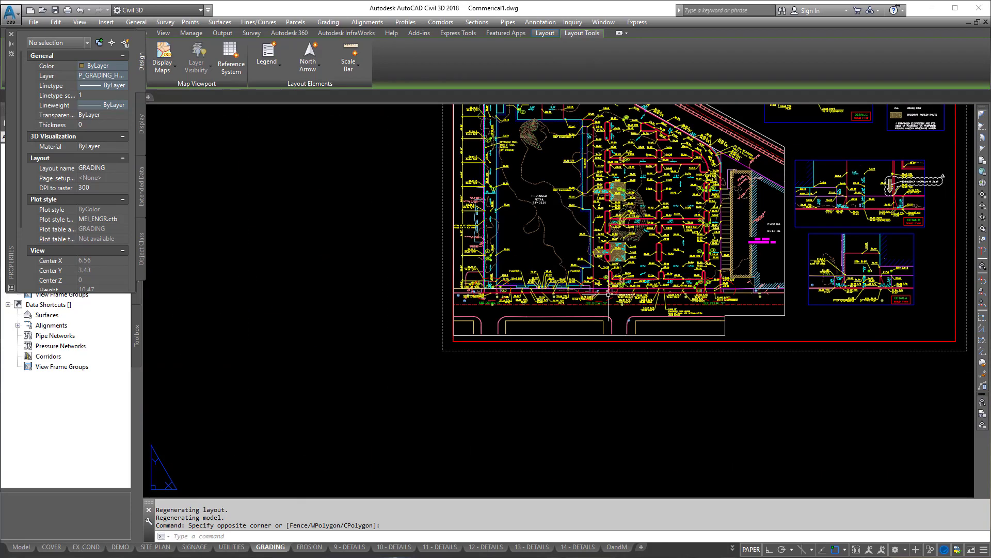
scroll(599, 198, "up", 8)
middle_click_drag(599, 198, 597, 269)
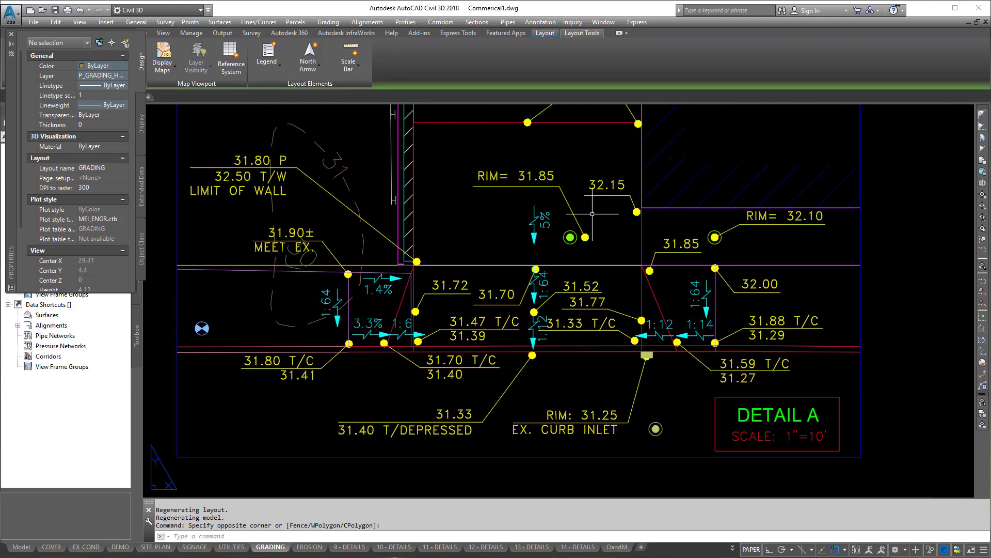
Step: Move the RIM = 31.85 leader's arrow end onto Detail A's rim circle, then return to paper space
double_click(589, 227)
left_click(585, 237)
left_click(585, 237)
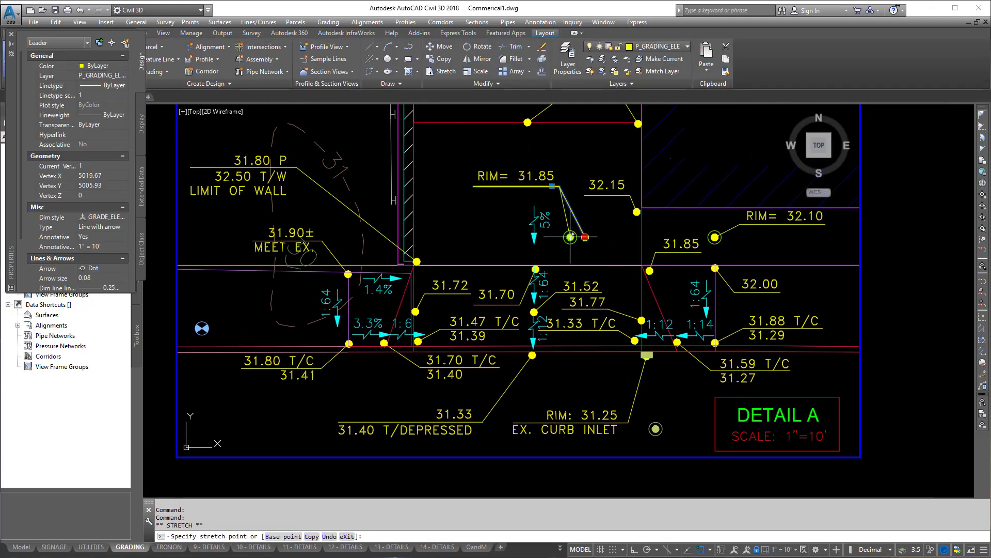
scroll(573, 233, "up", 4)
left_click(573, 233)
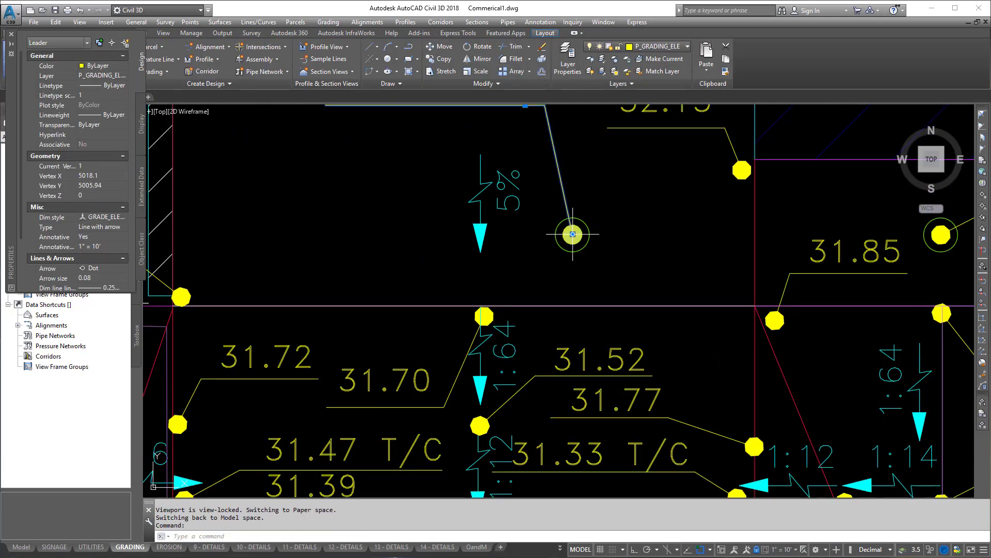
scroll(572, 232, "down", 4)
key("Escape")
key("Escape")
key("Escape")
key("Escape")
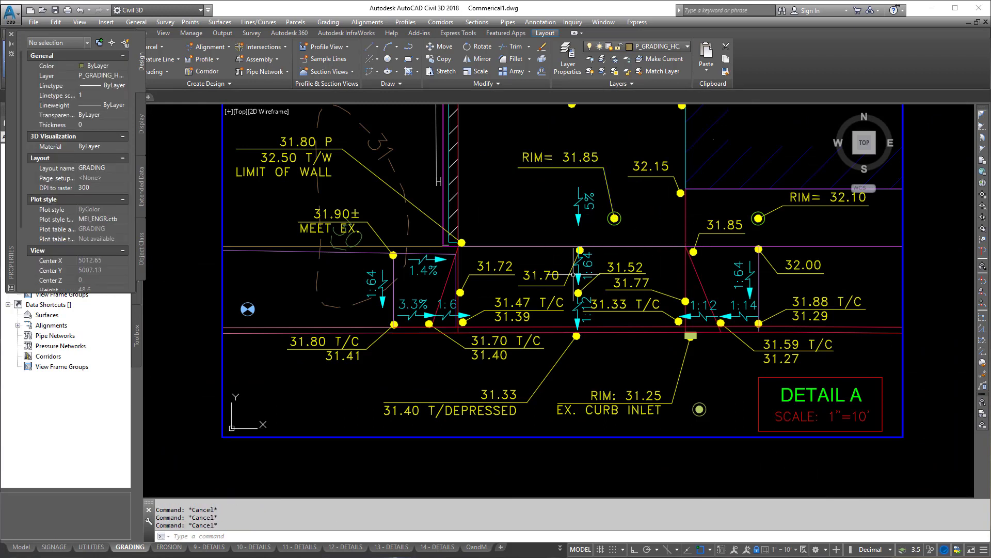
double_click(930, 367)
Step: Enter the detail viewport to select a leader, then go back to paper space
scroll(372, 327, "down", 6)
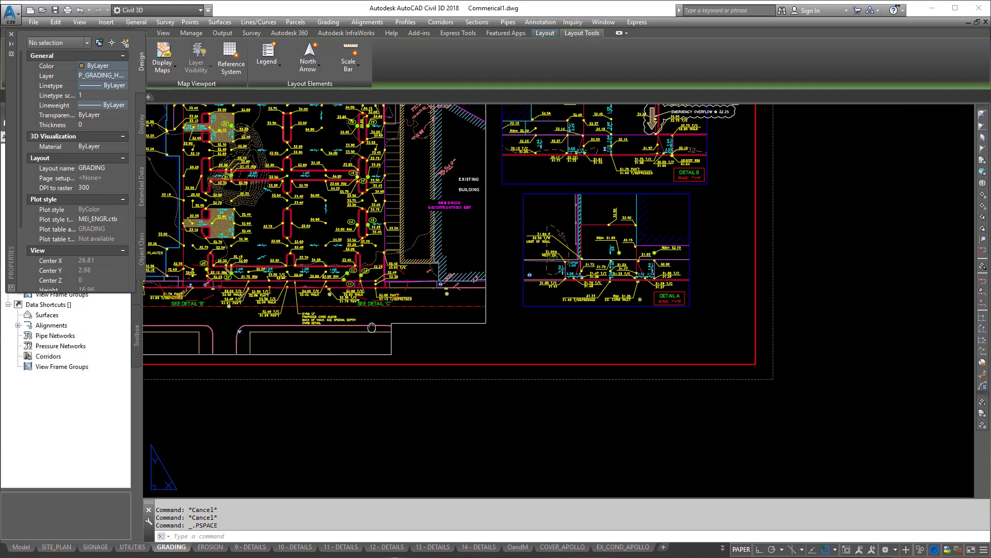
scroll(310, 292, "up", 6)
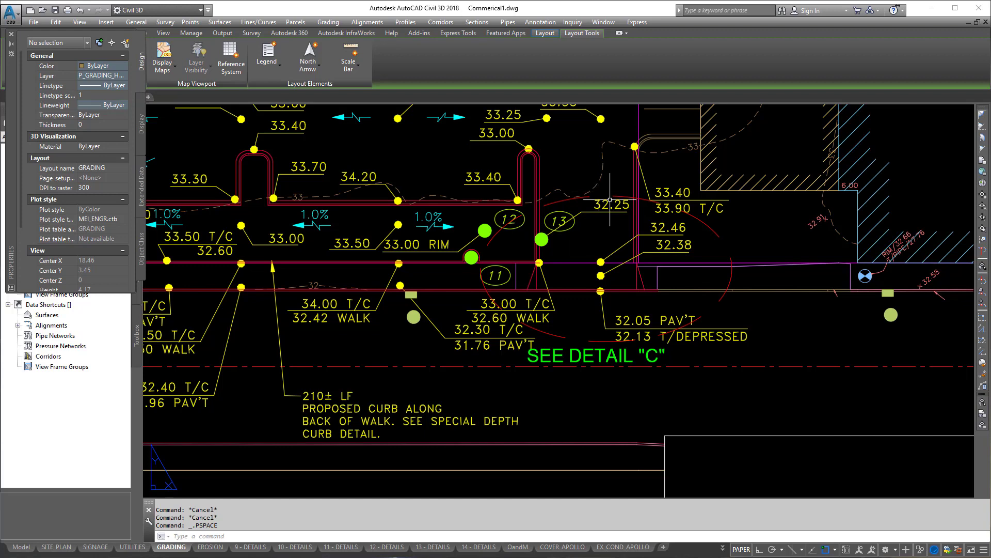
left_click(600, 206)
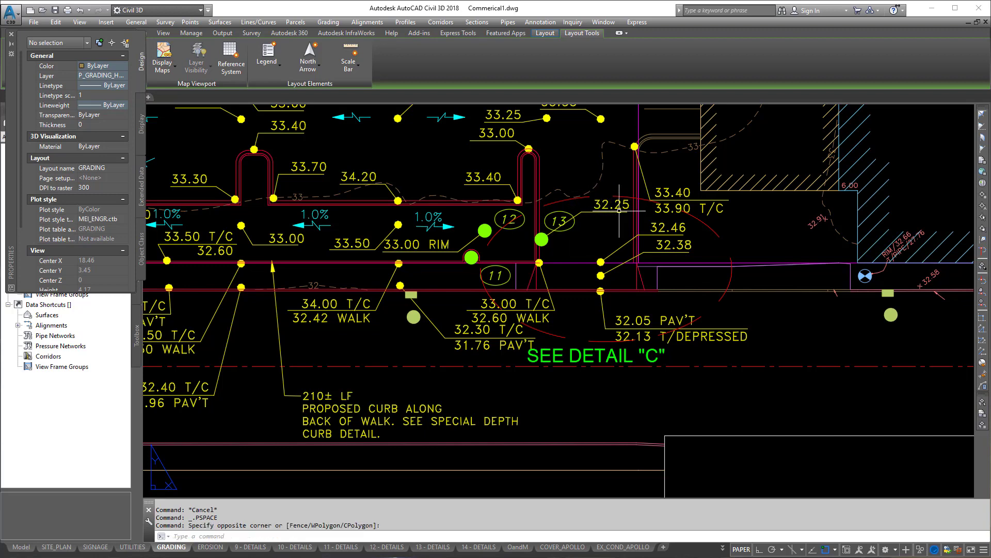
double_click(605, 218)
left_click(606, 212)
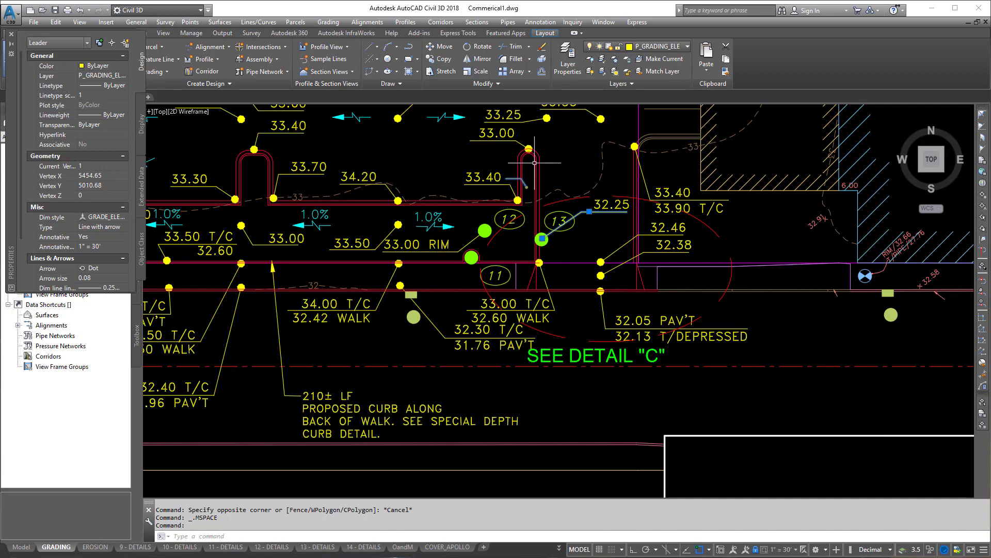
double_click(717, 463)
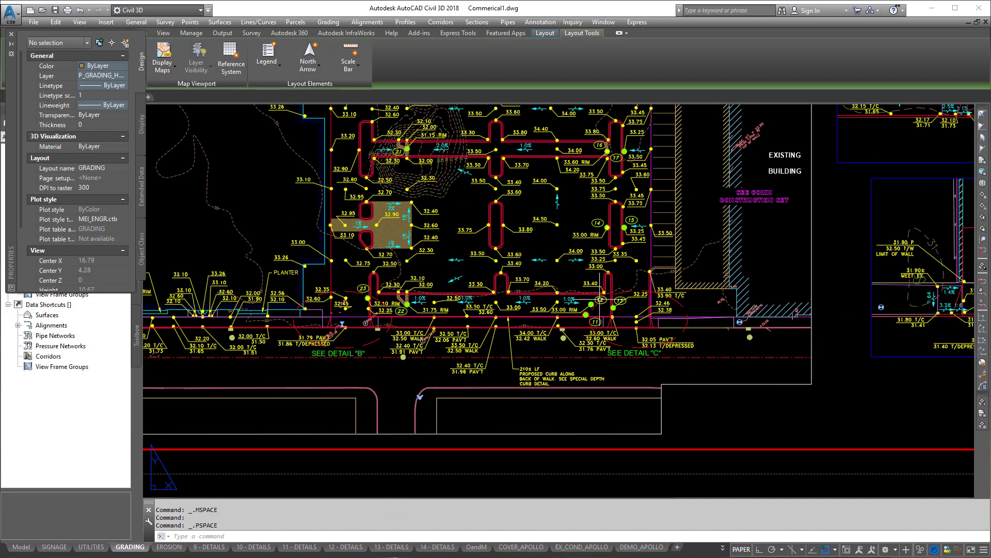
Step: Pan and zoom the layout to review the site plan's grade labels beside Details A and B
middle_click_drag(459, 264, 629, 292)
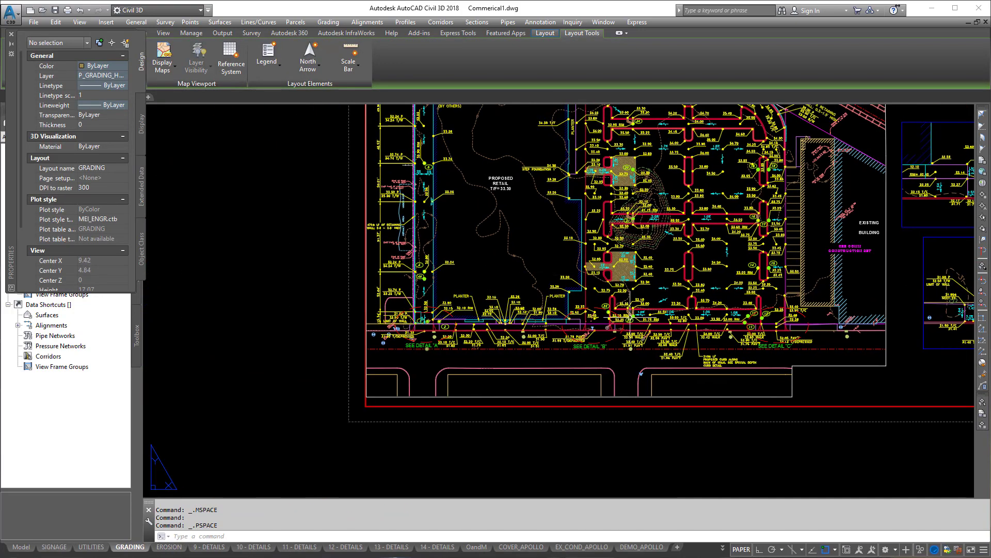
middle_click_drag(735, 296, 374, 304)
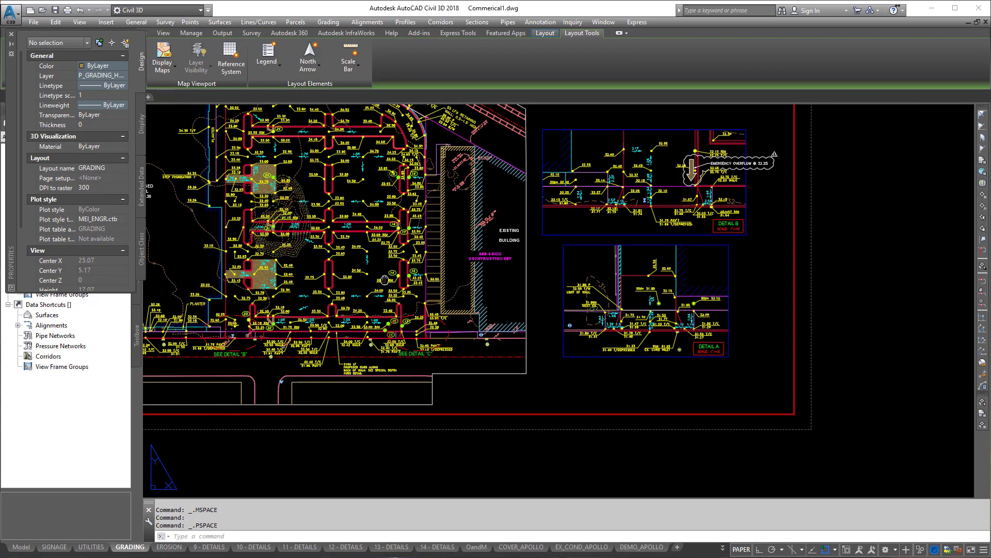
middle_click_drag(385, 279, 487, 276)
mouse_move(377, 312)
left_mouse_down()
mouse_move(324, 334)
mouse_move(305, 323)
left_mouse_up()
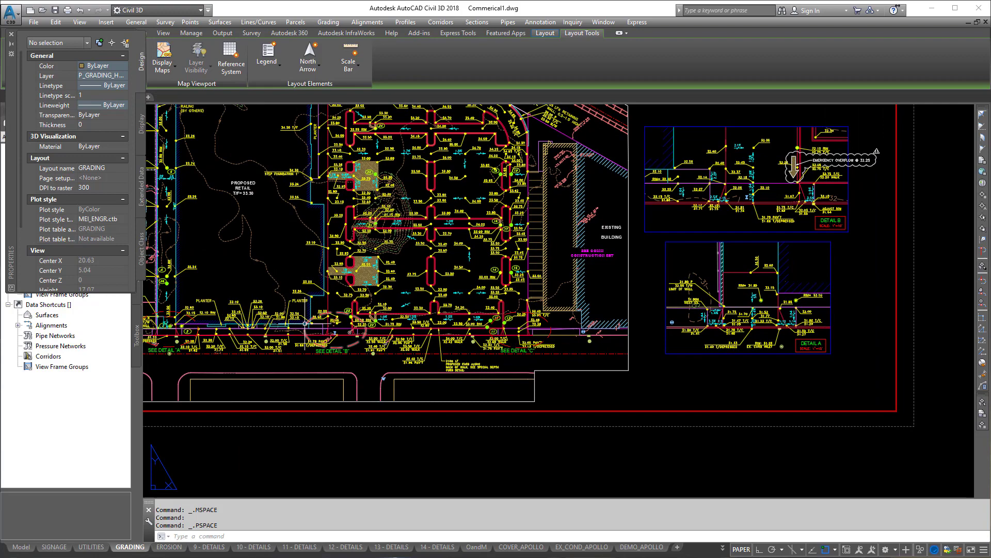
left_click_drag(367, 318, 368, 319)
scroll(367, 320, "up", 4)
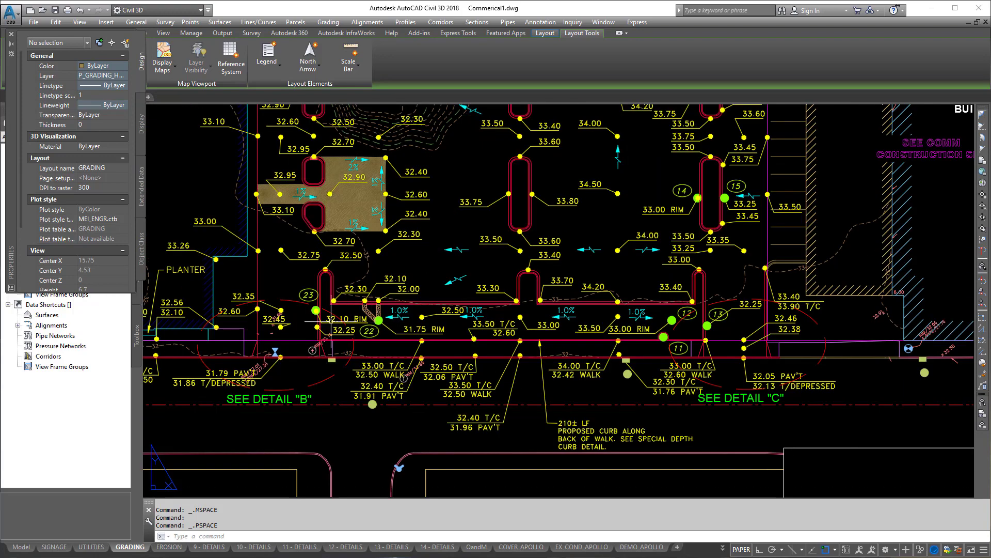
middle_click_drag(304, 333, 351, 327)
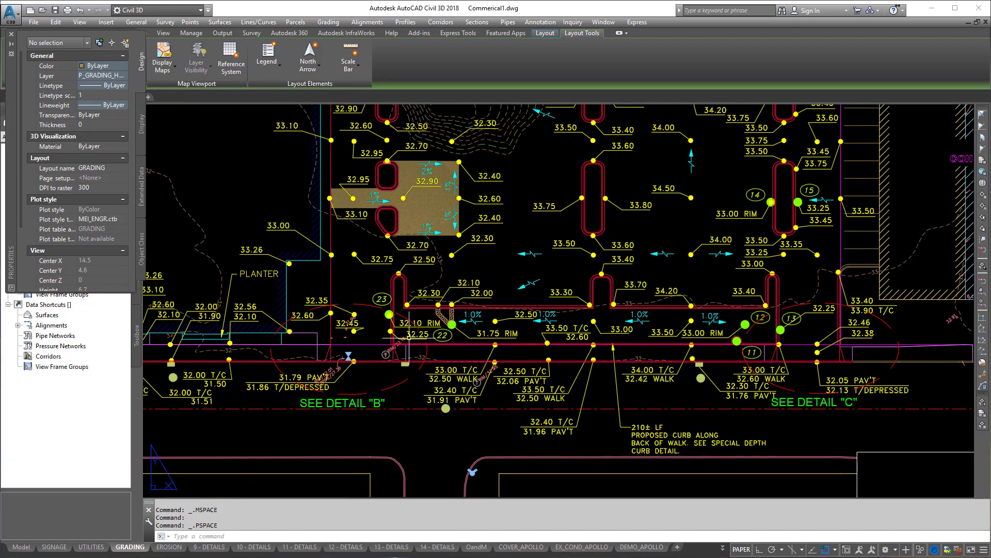
middle_click_drag(502, 286, 507, 405)
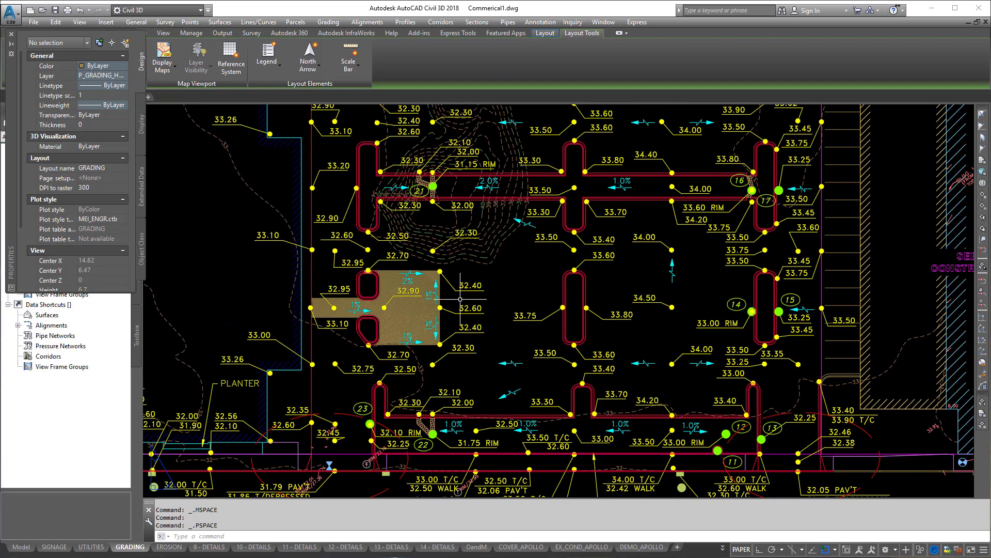
middle_click_drag(582, 172, 566, 290)
scroll(566, 291, "down", 4)
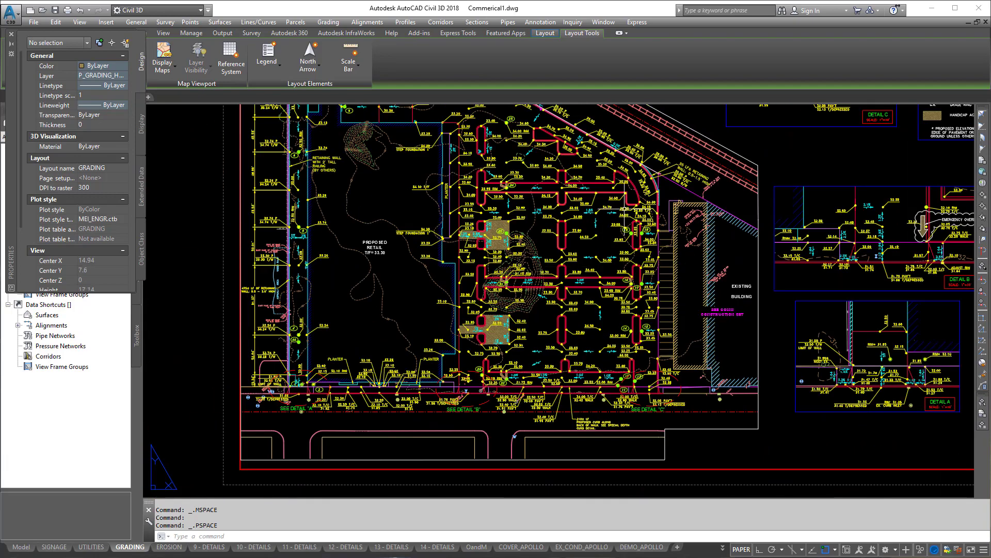
middle_click_drag(589, 107, 614, 176)
middle_click_drag(622, 377, 598, 260)
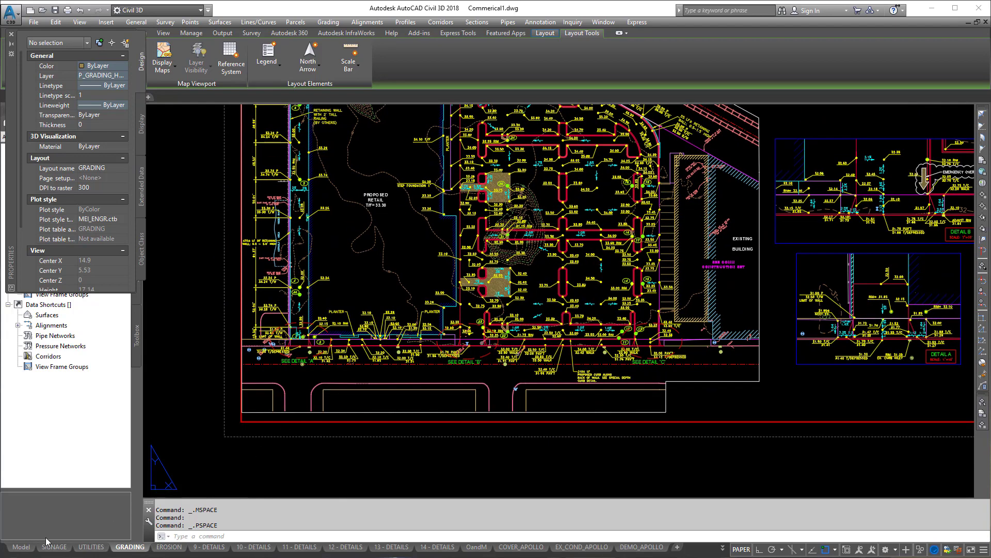
Step: Switch to model space and select the storm structure near structure 3
left_click(21, 547)
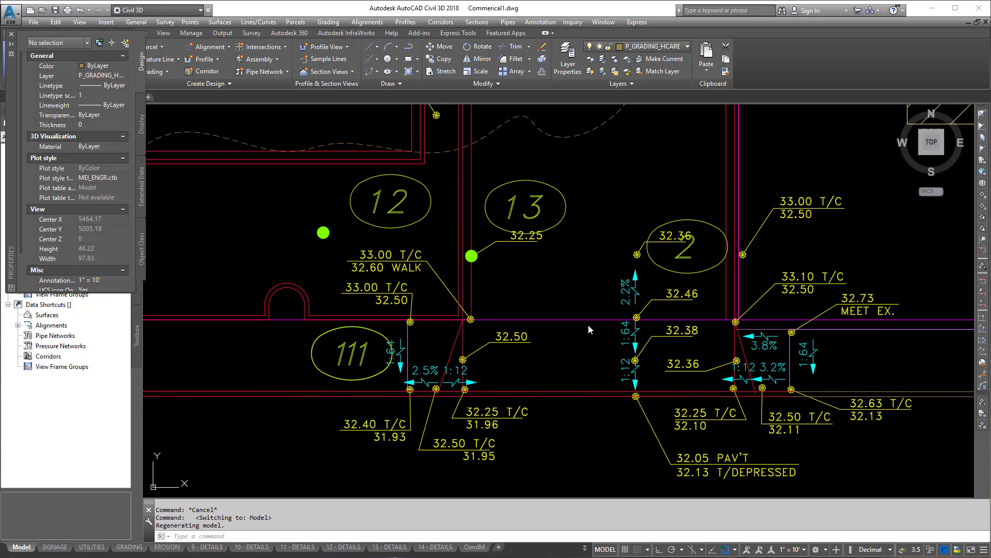
left_click(497, 262)
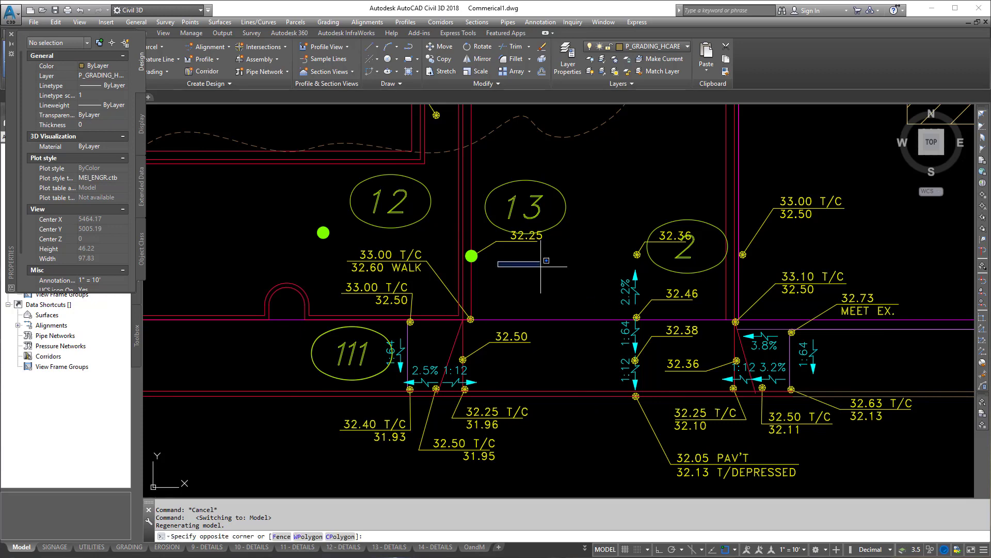
scroll(516, 274, "down", 6)
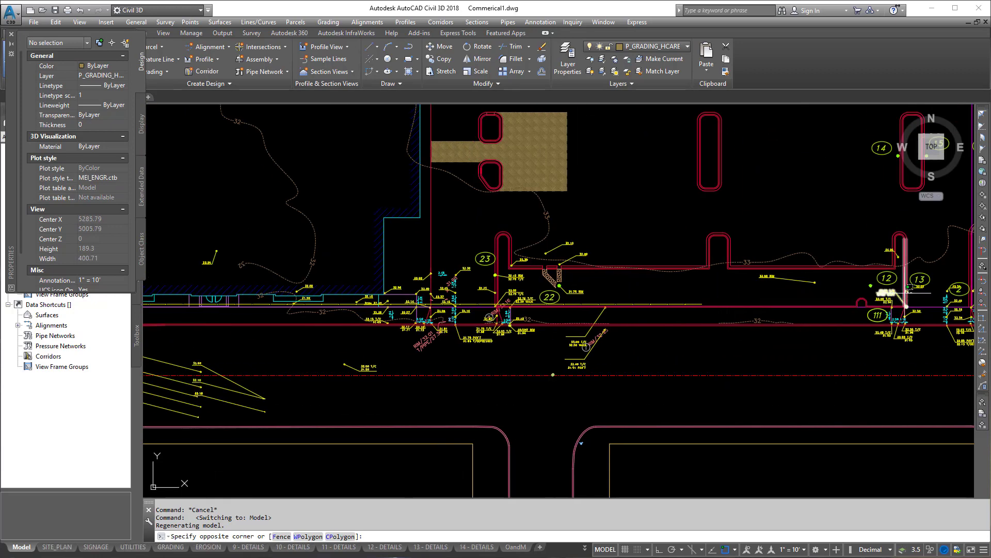
left_click(903, 291)
middle_click_drag(380, 285, 530, 300)
scroll(448, 305, "up", 10)
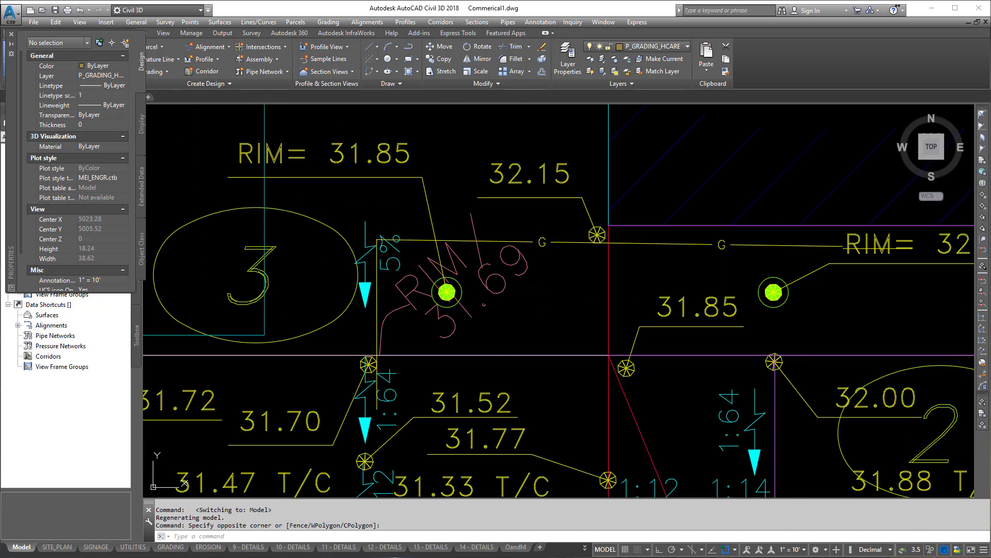
left_click(461, 287)
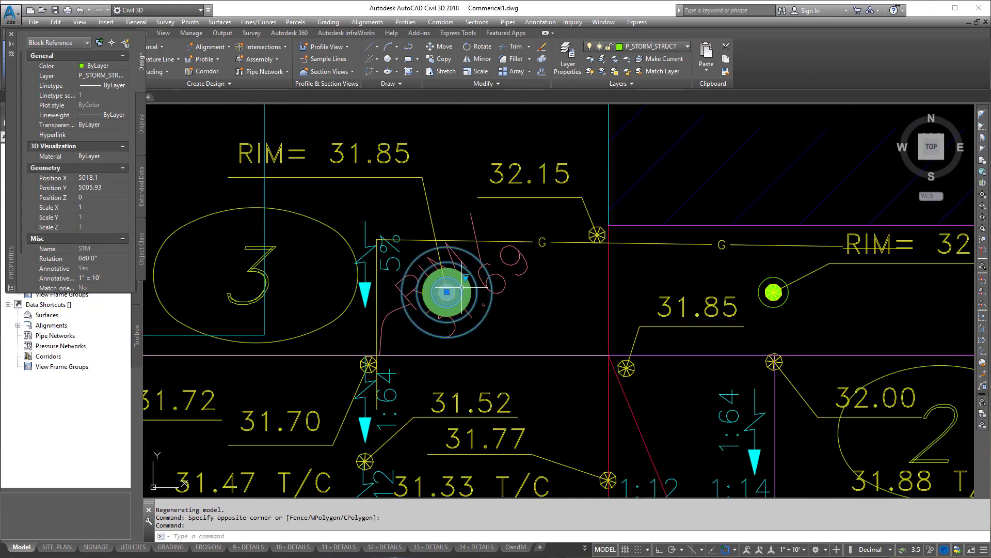
Step: Delete the 1" = 30' annotation scale from the structure's annotative scales and confirm
left_click(121, 280)
left_click(123, 279)
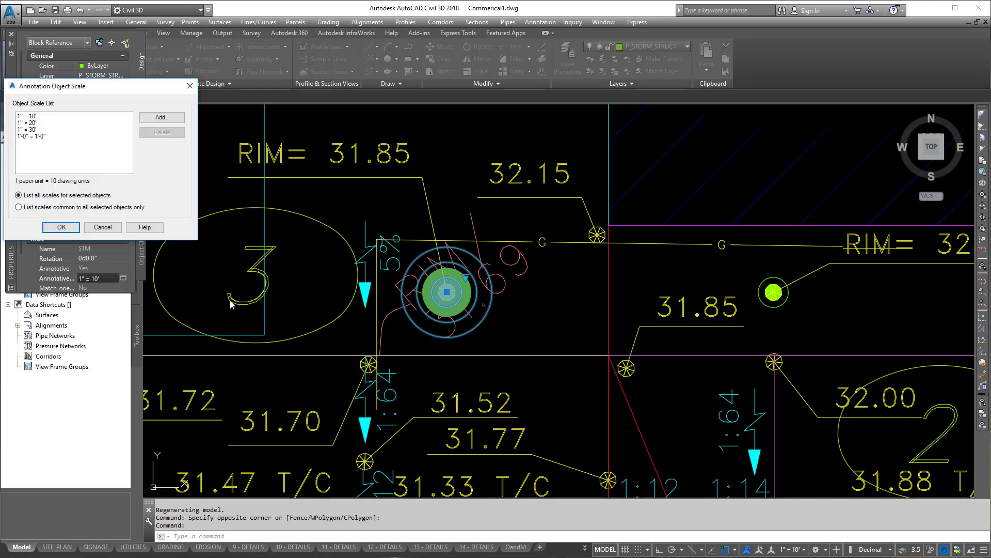
left_click(48, 137)
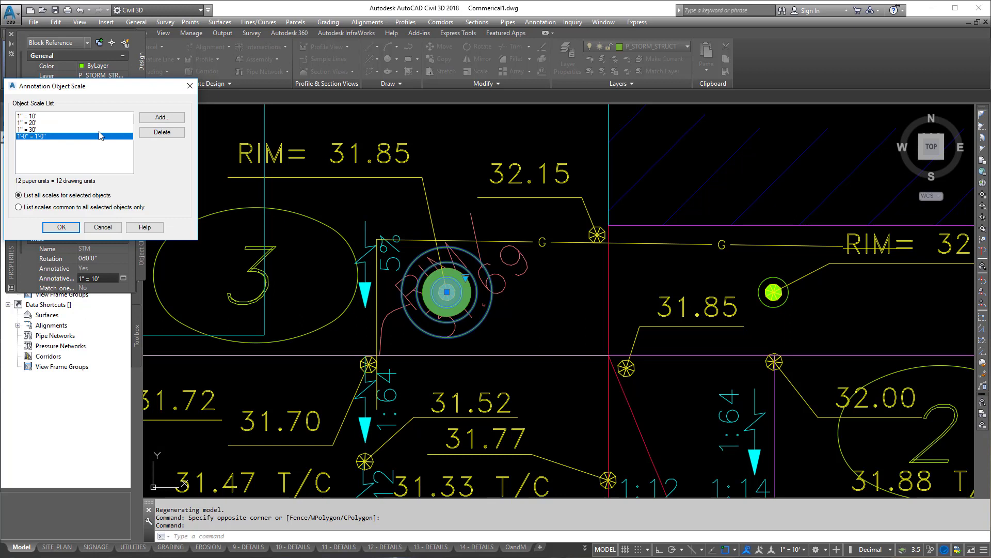
left_click(33, 130)
left_click(35, 123)
left_click(36, 116)
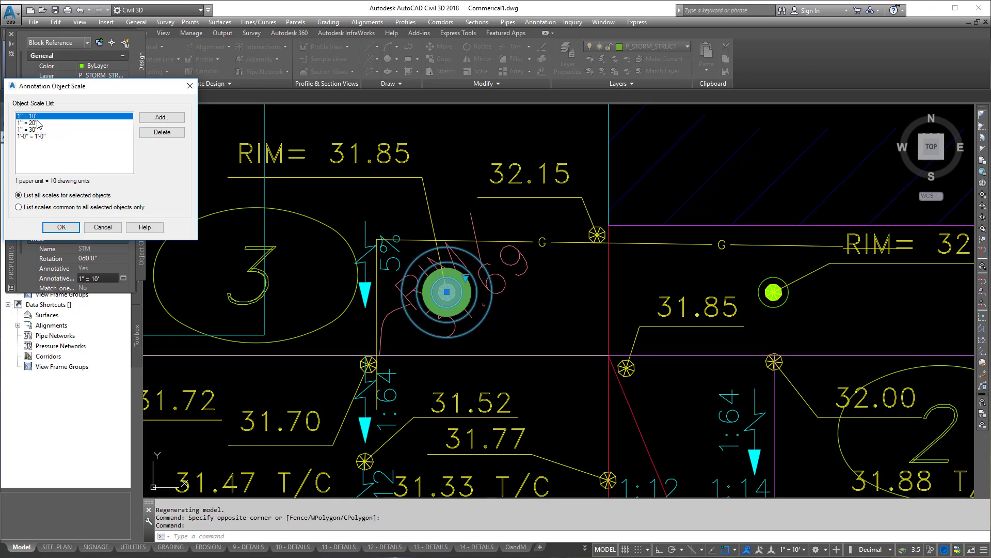
left_click(37, 124)
left_click(39, 130)
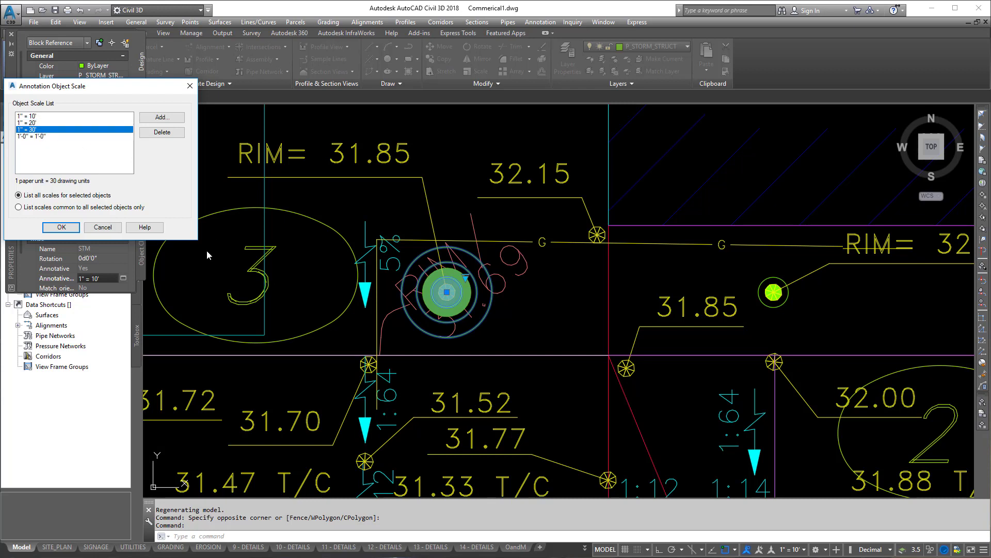
left_click(36, 123)
left_click(35, 116)
left_click(38, 130)
left_click(162, 133)
left_click(76, 227)
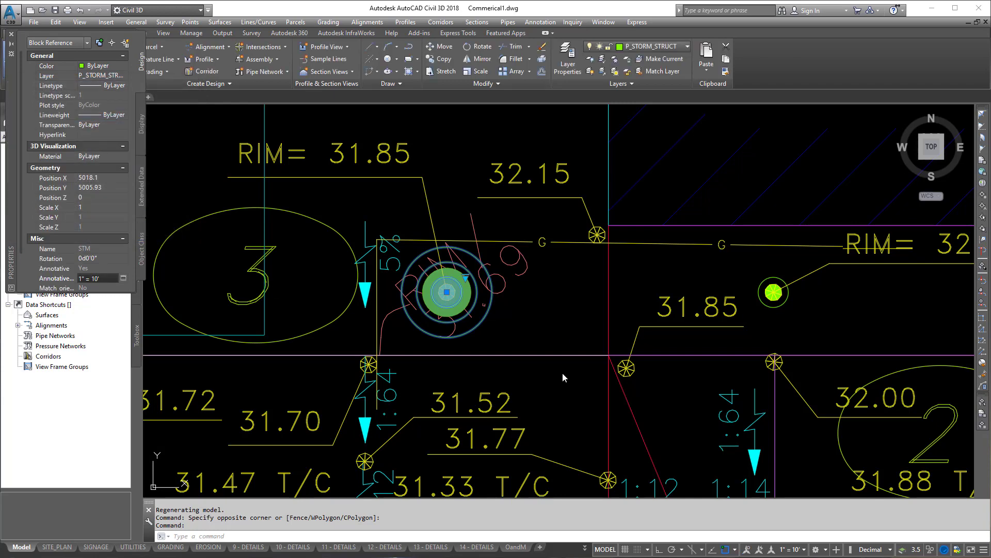
Step: Switch the current annotation scale to 1" = 30', then back to 1" = 10'
left_click(804, 549)
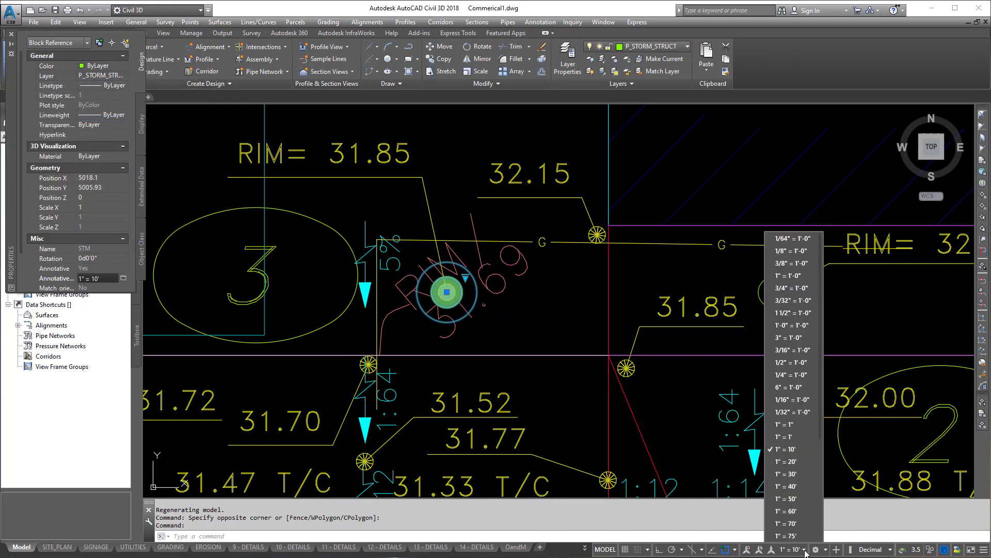
left_click(795, 476)
scroll(528, 280, "down", 4)
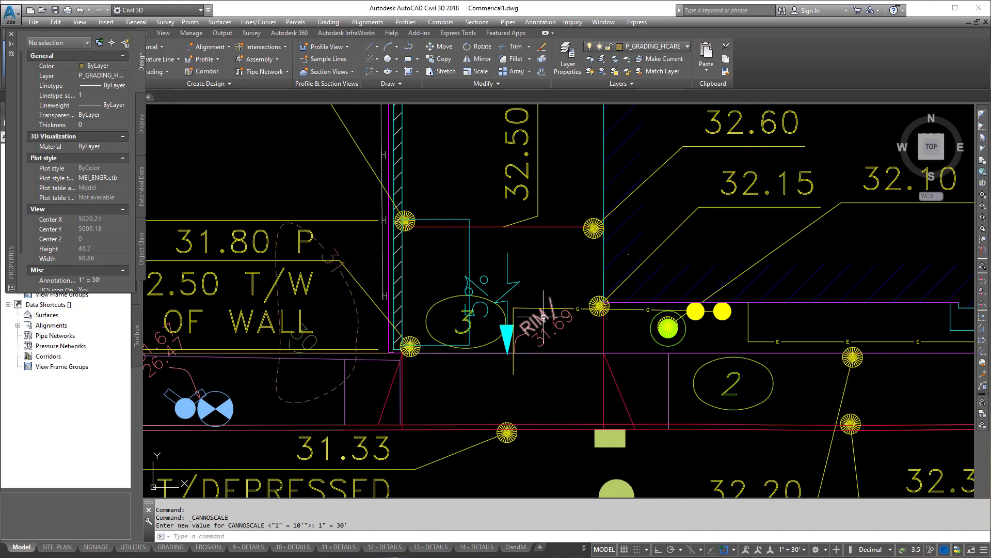
left_click(799, 549)
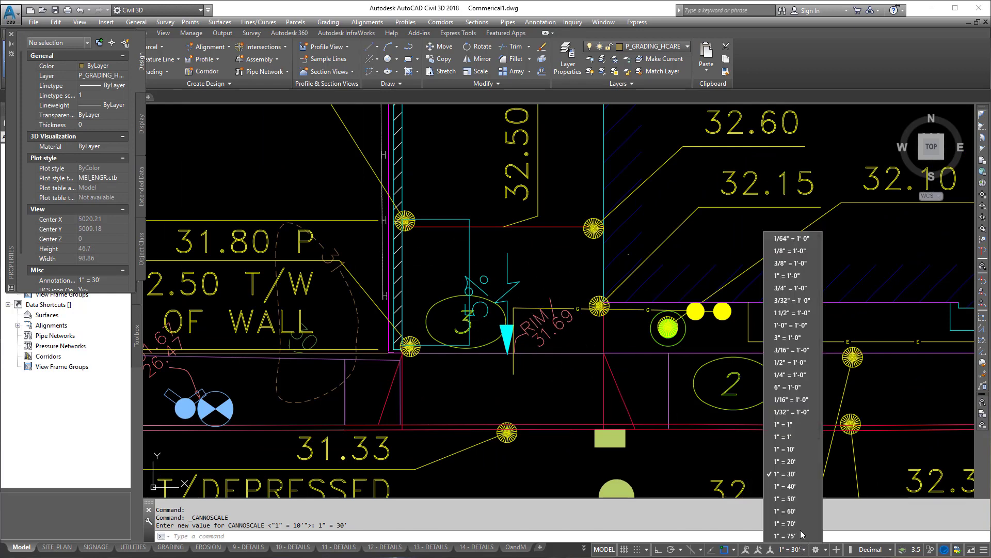
left_click(795, 452)
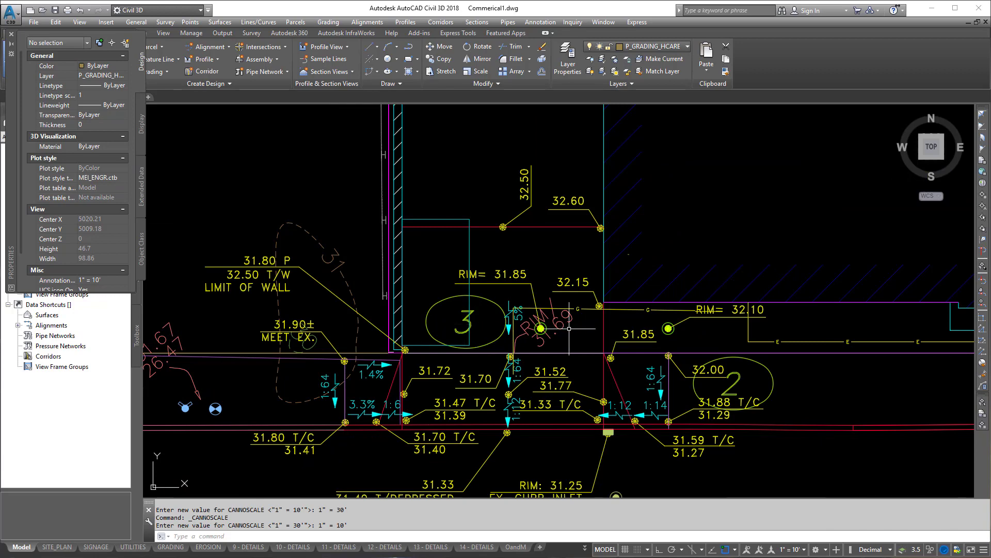
scroll(545, 331, "up", 6)
Step: Add the 1" = 30' annotation scale back to the green manhole structure in Properties
left_click(550, 320)
right_click(550, 319)
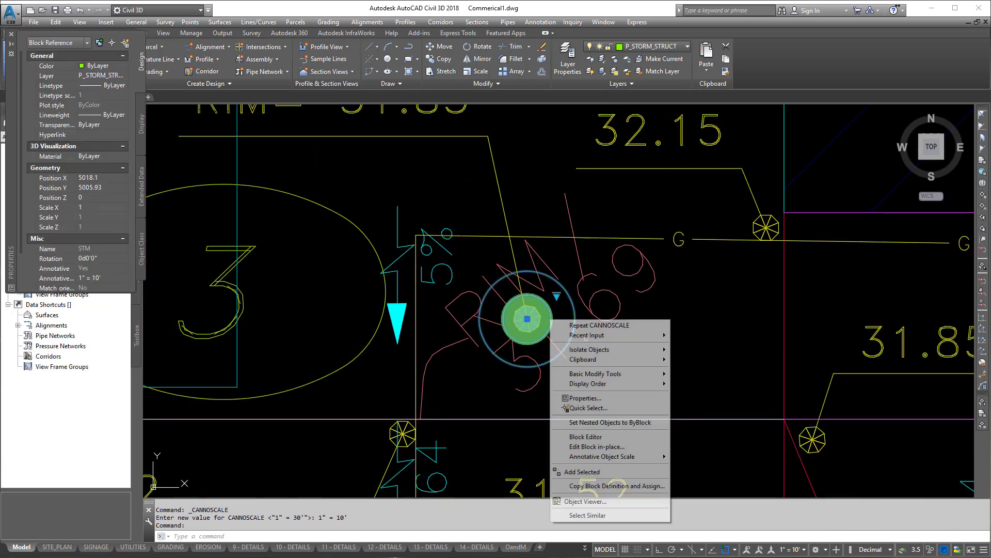
left_click(589, 398)
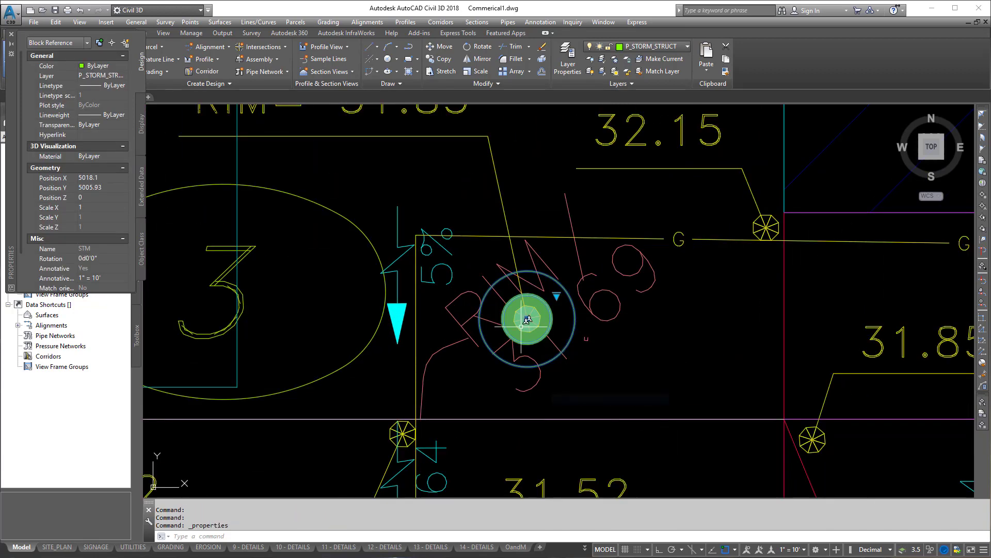
left_click(103, 278)
left_click(123, 277)
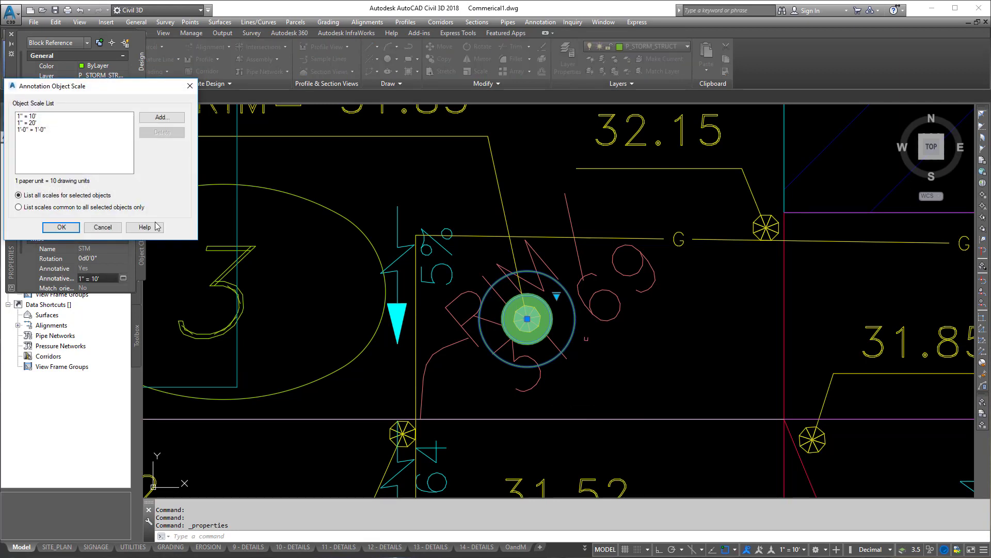
left_click(162, 119)
left_click_drag(163, 133, 154, 161)
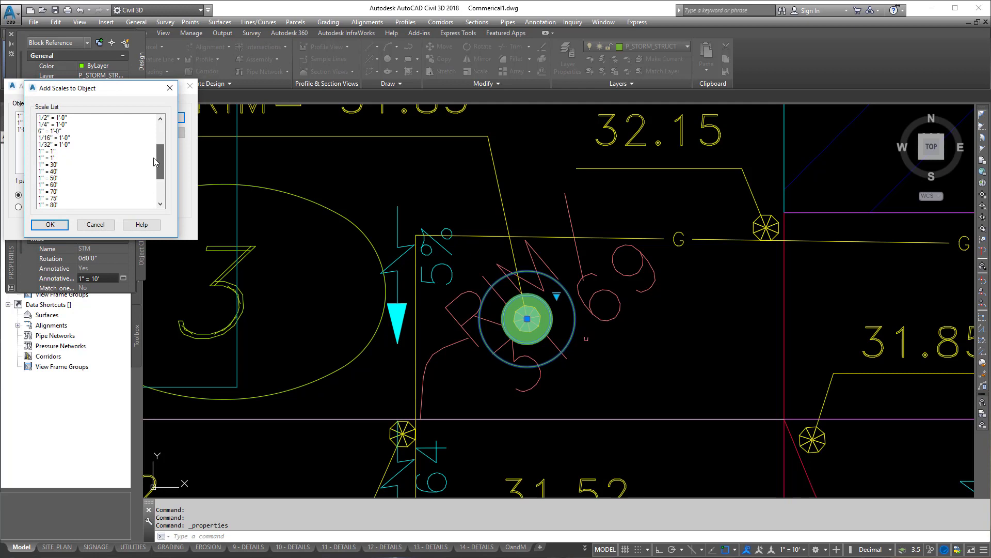
left_click(58, 165)
left_click(50, 227)
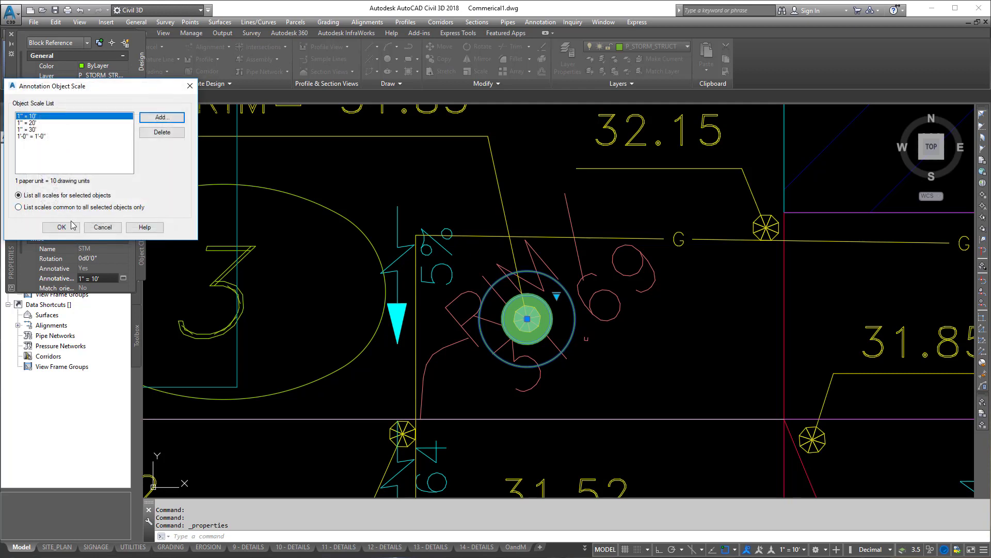
left_click(61, 227)
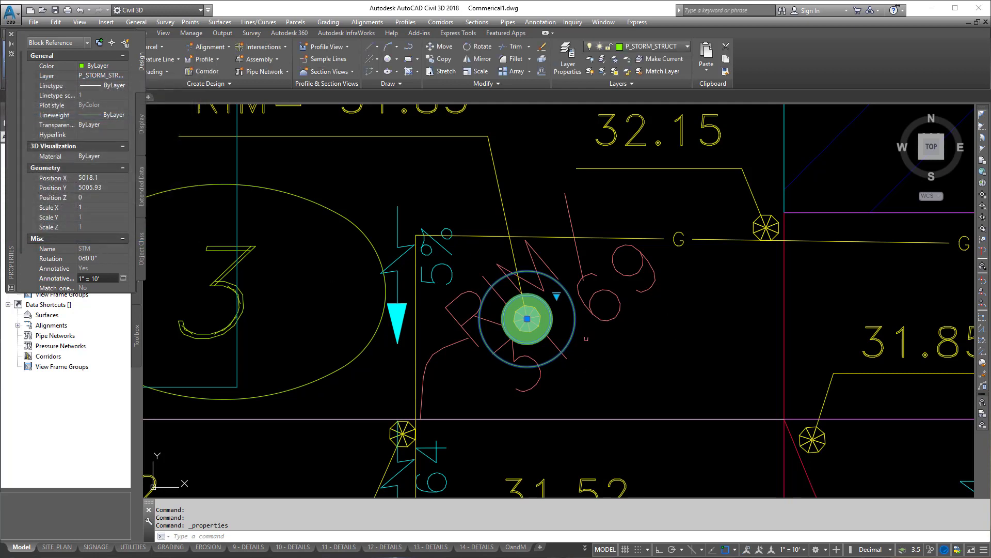
Step: Clear the selection, set the annotation scale to 1" = 30', and zoom out over the site plan
key("Escape")
key("Escape")
key("Escape")
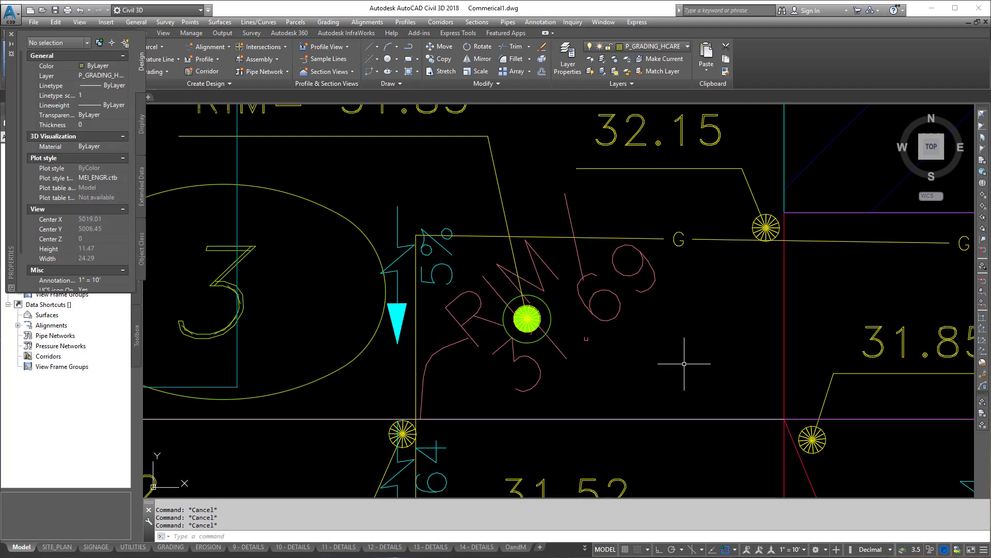
scroll(677, 362, "down", 3)
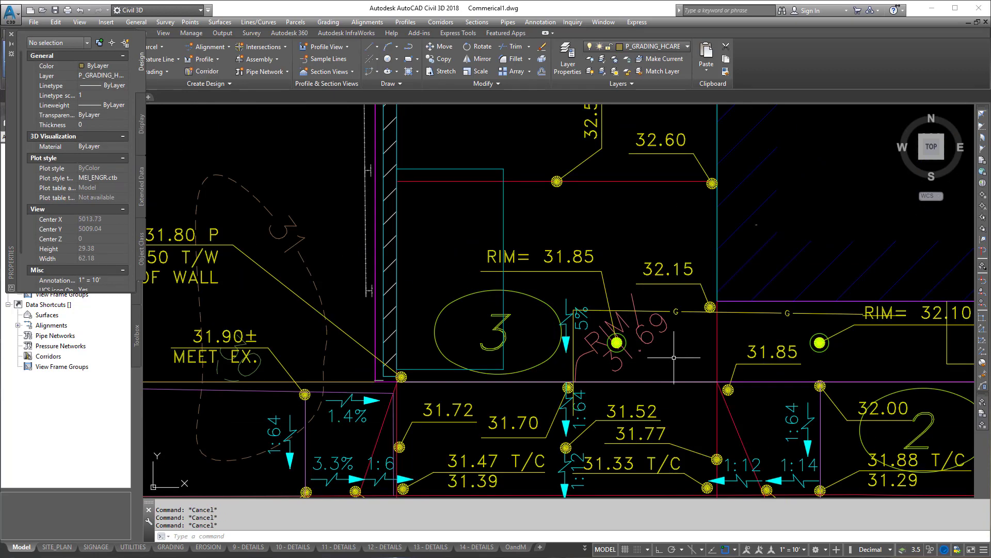
left_click(789, 550)
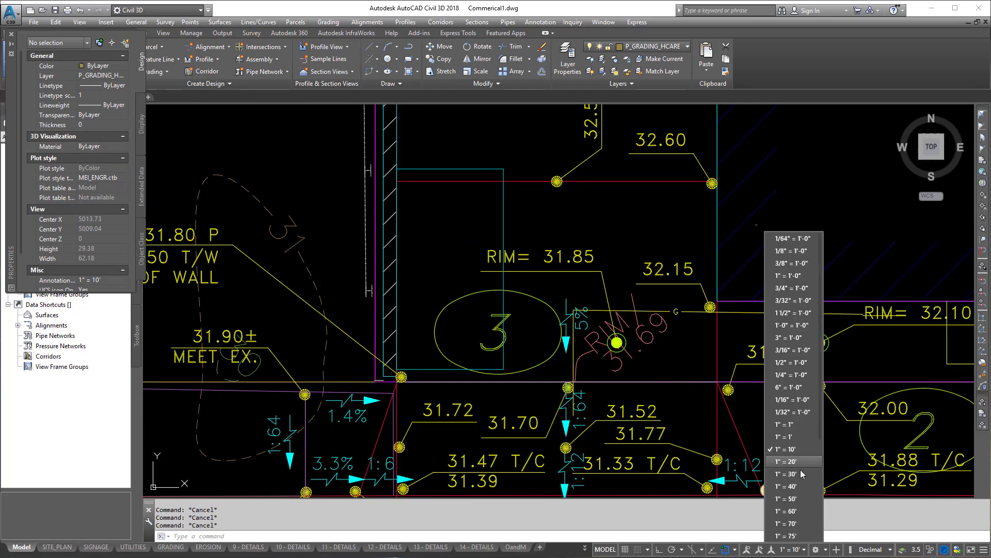
left_click(802, 474)
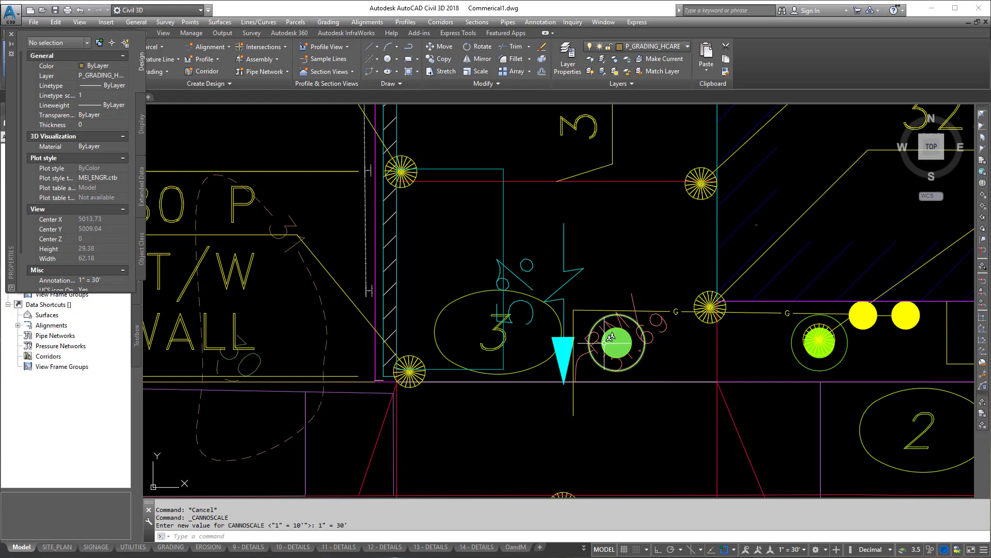
scroll(607, 339, "down", 4)
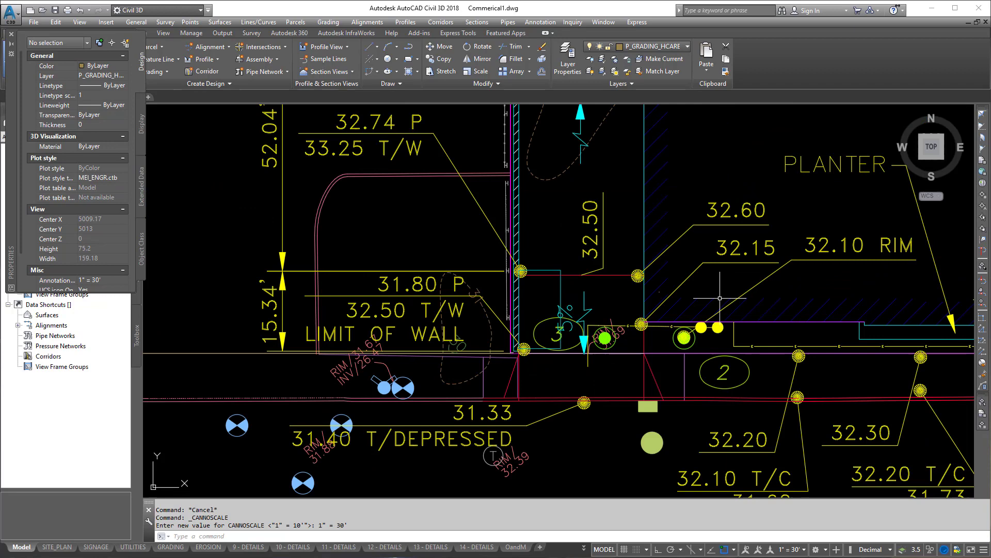
scroll(713, 283, "down", 2)
scroll(714, 283, "down", 3)
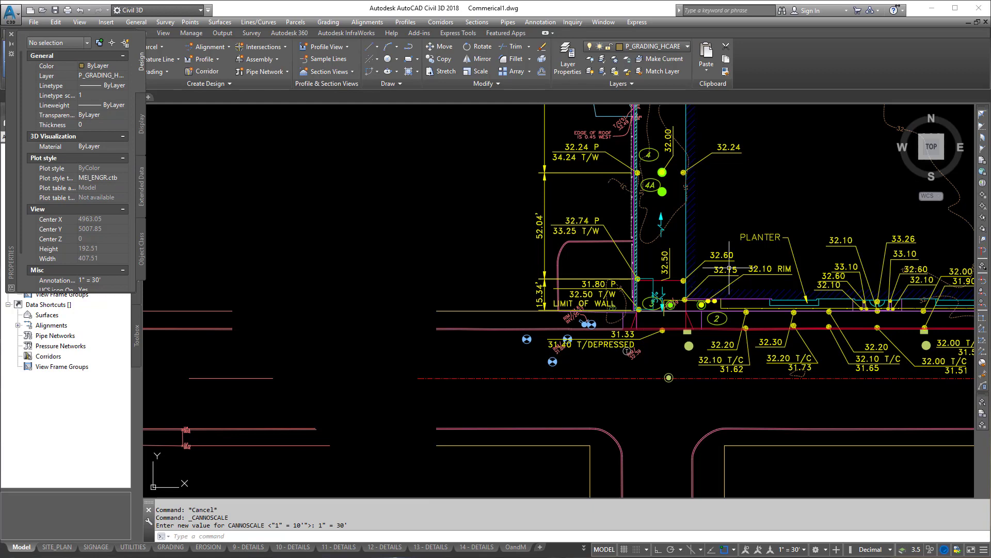
scroll(733, 264, "down", 4)
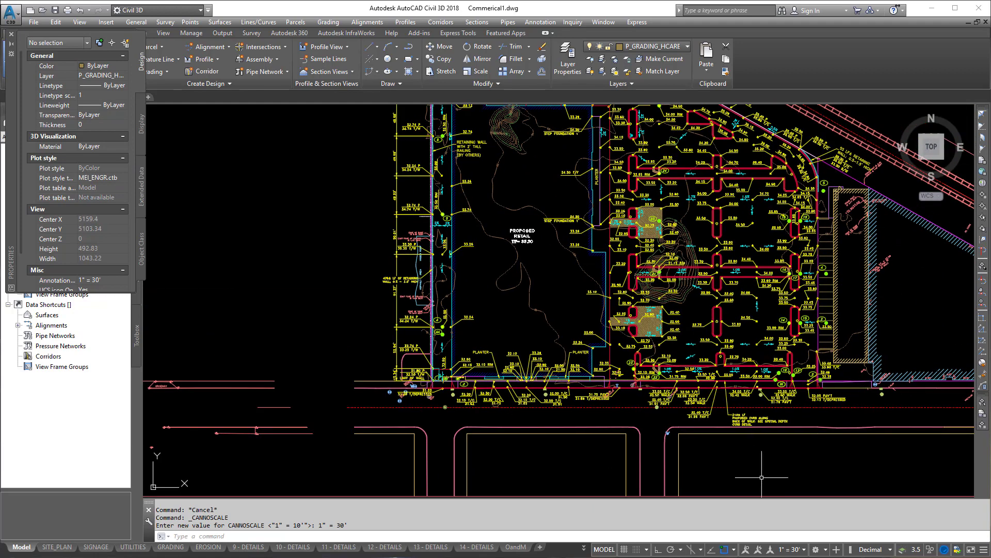
Step: Compare labels by switching the annotation scale to 1" = 10', 1" = 30', then back to 1" = 10'
left_click(793, 550)
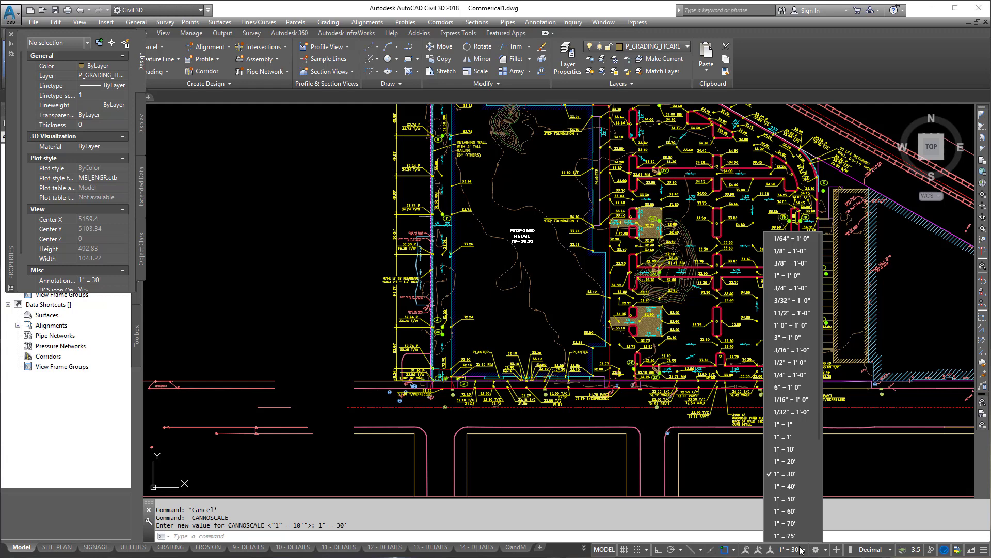
left_click(792, 449)
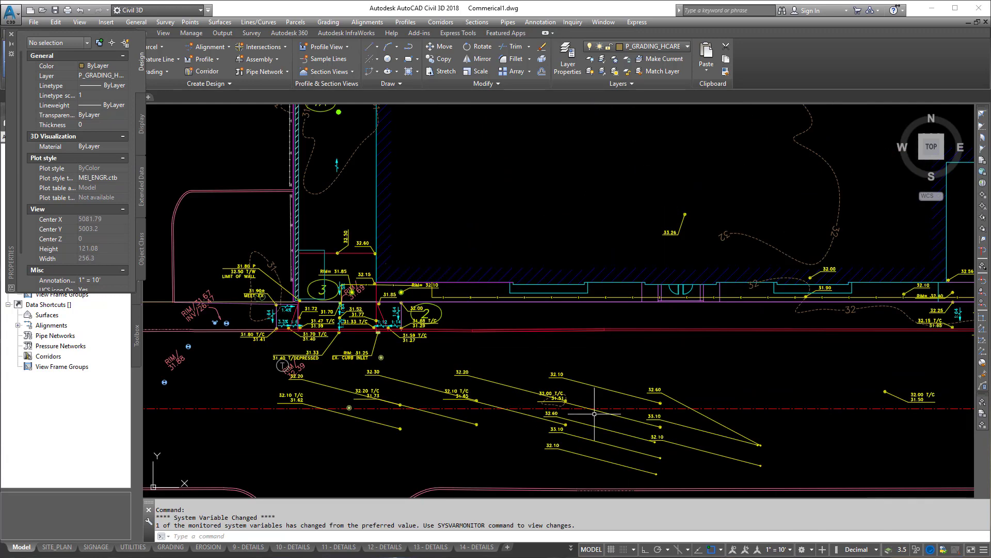
scroll(475, 403, "up", 6)
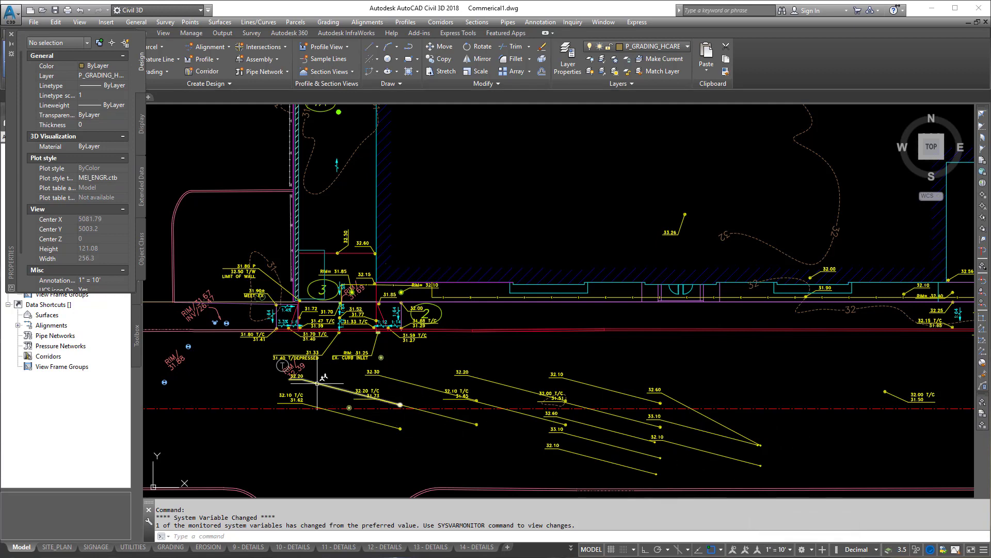
left_click(786, 551)
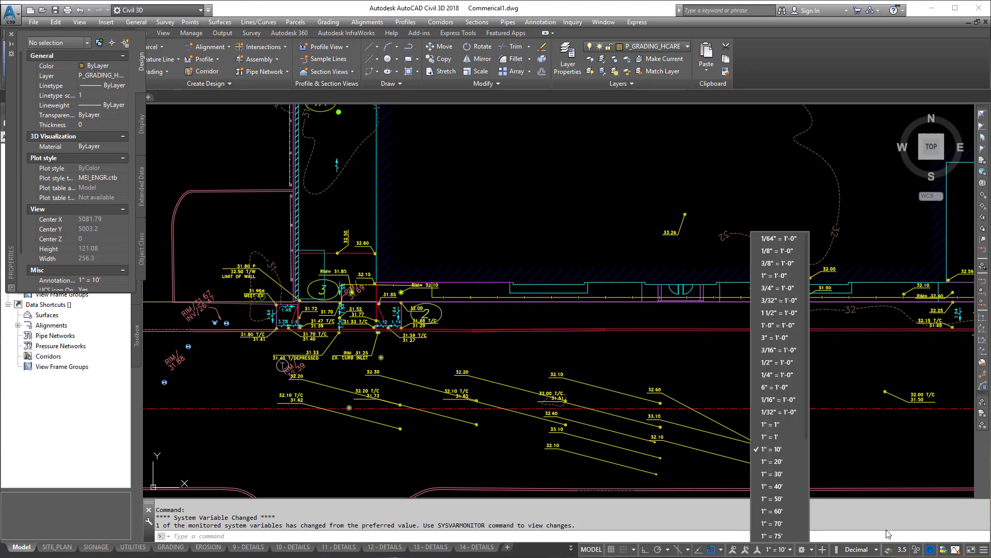
left_click(769, 474)
scroll(692, 448, "down", 3)
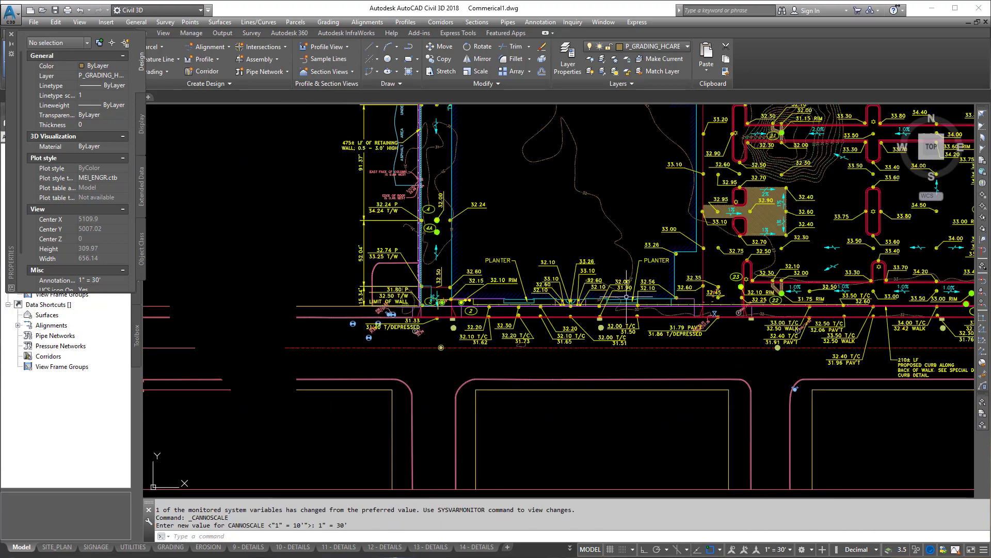
left_click(781, 551)
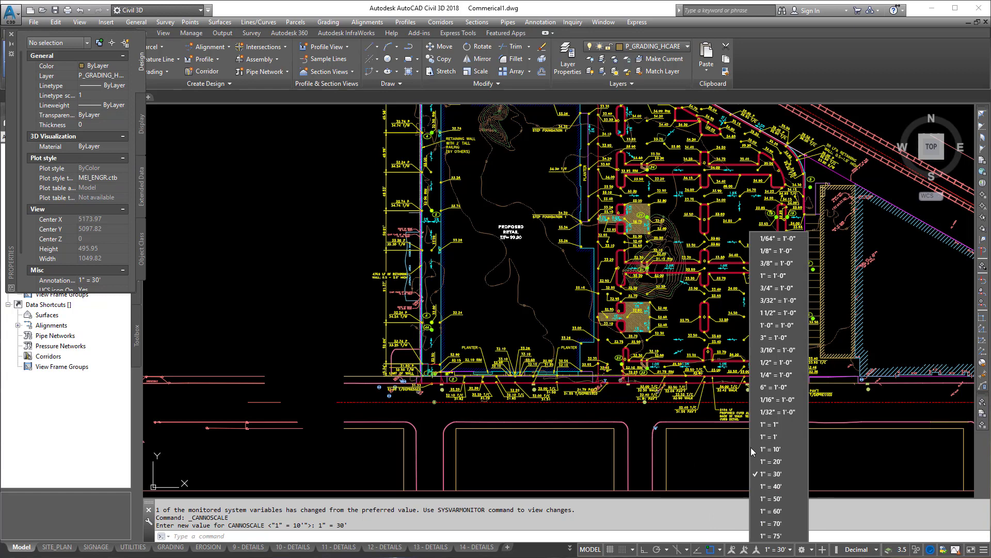
left_click(789, 450)
scroll(430, 397, "up", 8)
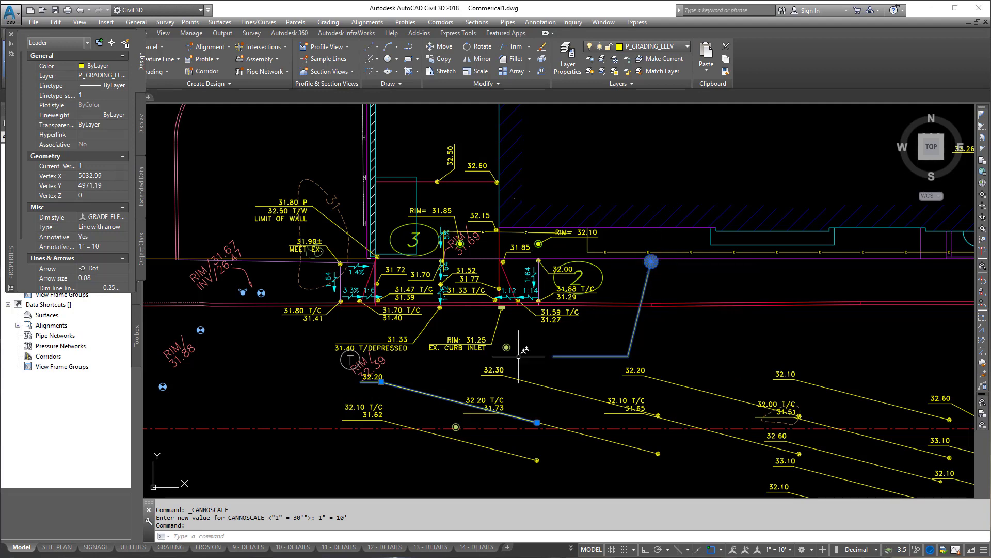
Step: Select the 32.10, 32.30 and 32.20 T/C grade labels and their leaders below the curb
middle_click_drag(803, 380, 630, 368)
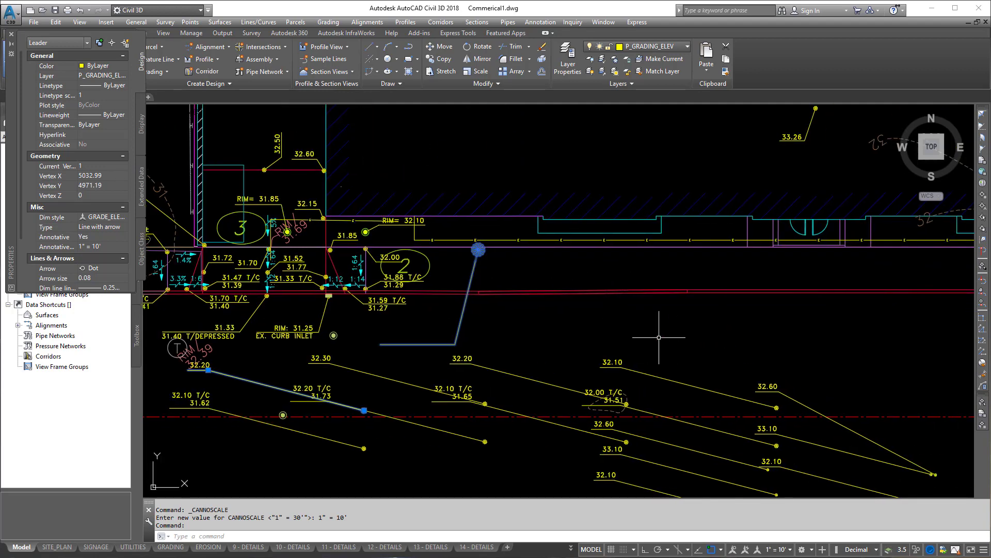
middle_click_drag(606, 287, 729, 222)
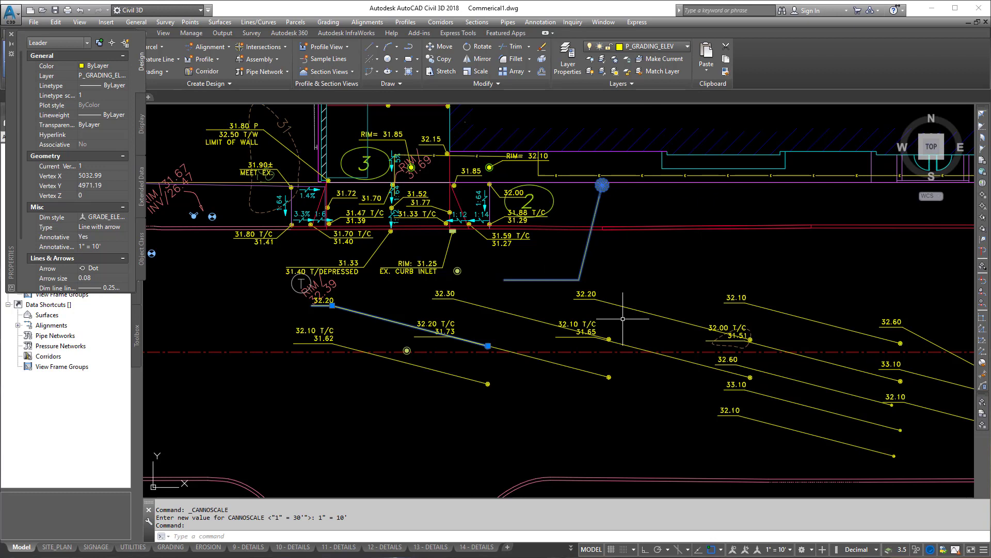
left_click(333, 340)
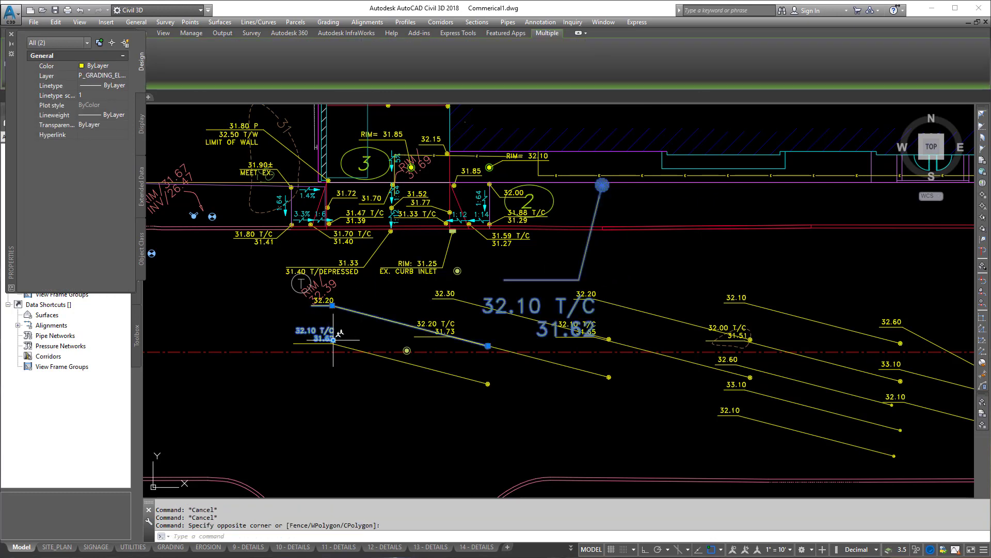
left_click(491, 293)
left_click(436, 339)
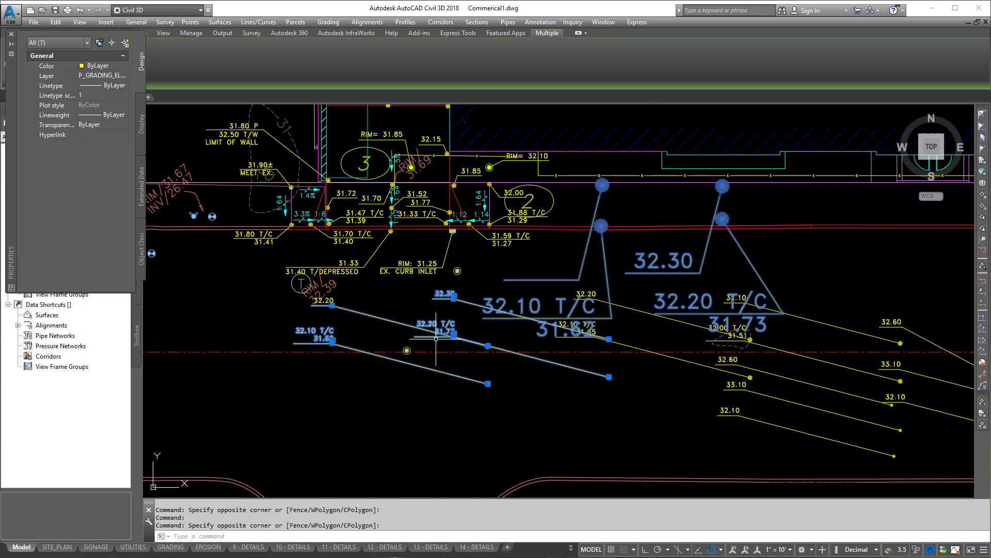
left_click(779, 271)
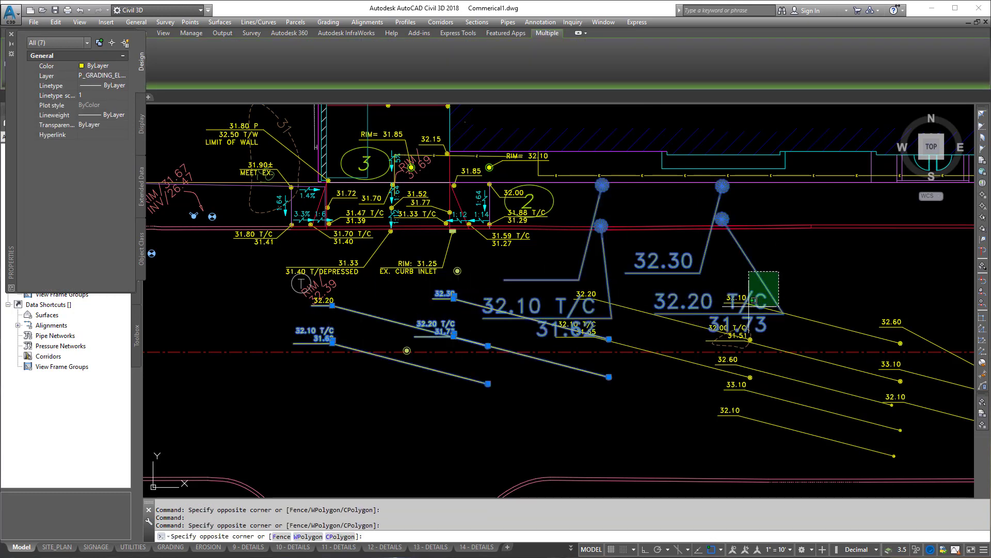
left_click(640, 311)
Step: Add the far-right labels near 32.60, 33.10, 32.20, 32.10 and remaining leaders, reaching 27 objects
left_click(909, 447)
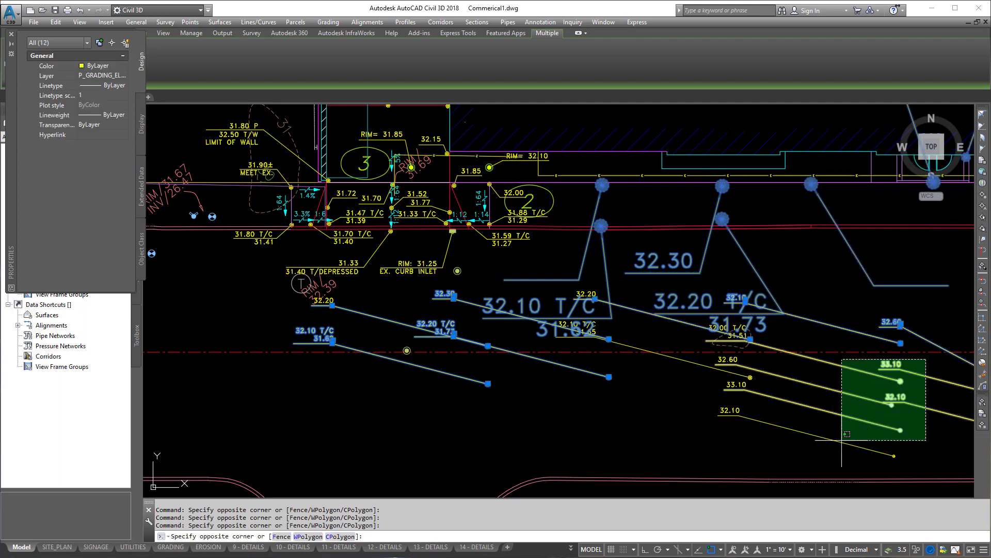
left_click(755, 350)
left_click(746, 337)
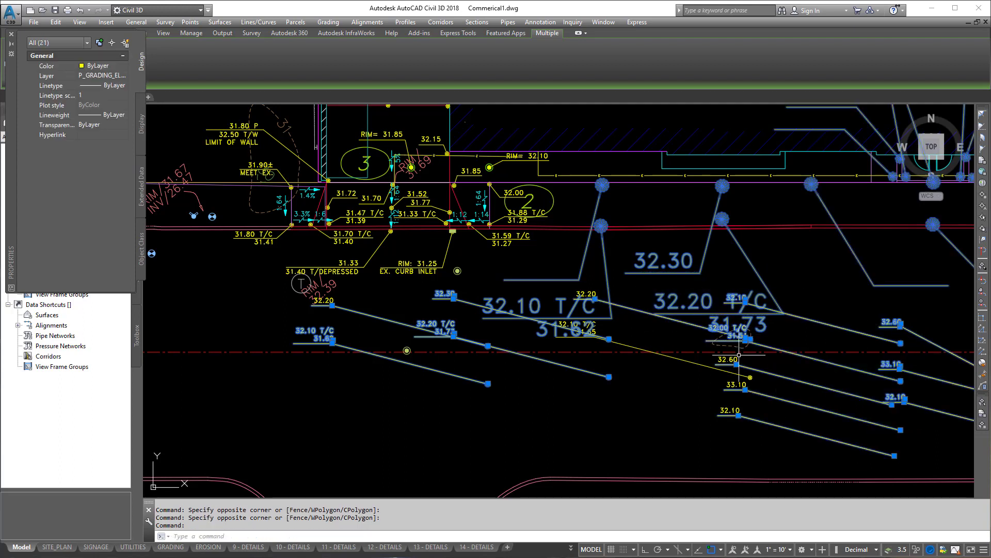
left_click(737, 364)
left_click(760, 371)
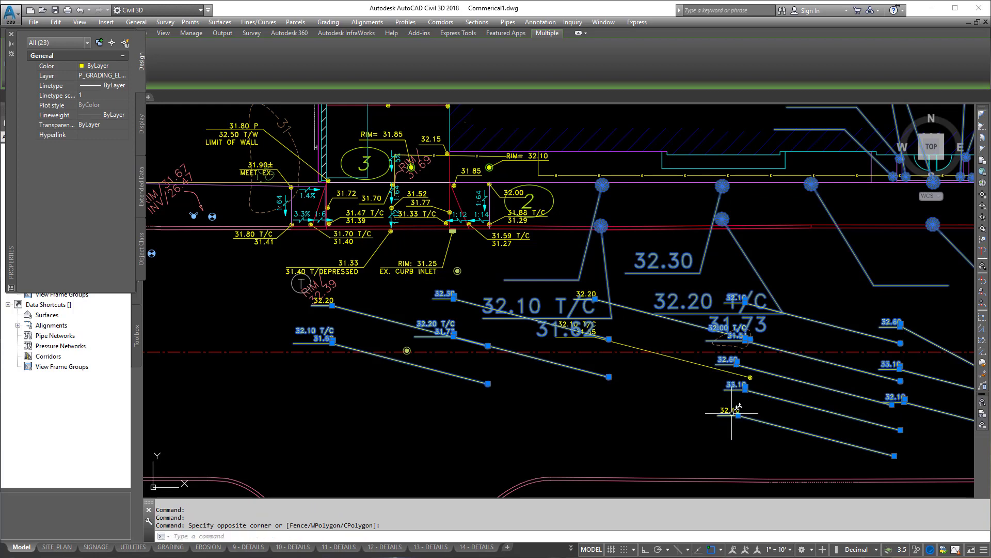
left_click(703, 439)
left_click(597, 294)
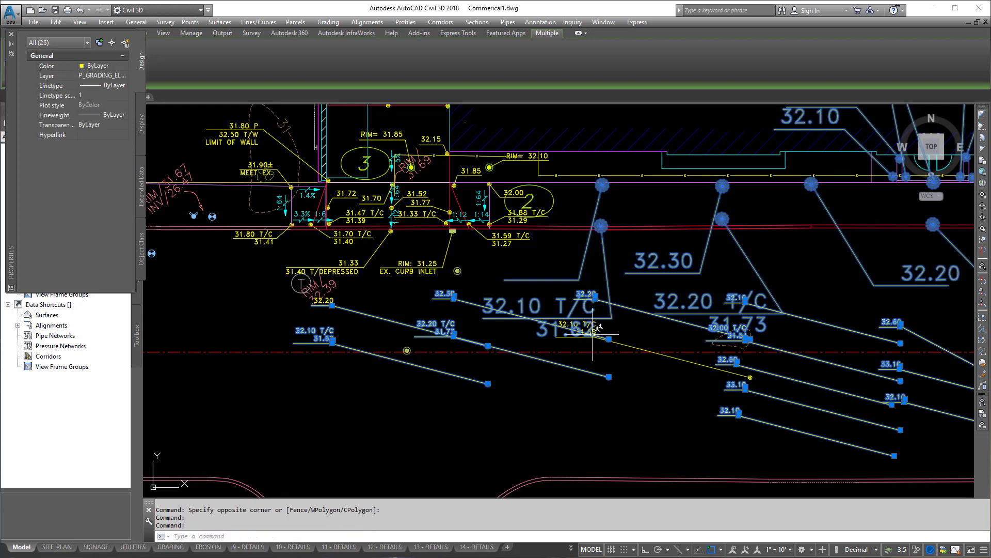
left_click(597, 334)
middle_click_drag(819, 340, 659, 319)
left_click(566, 348)
left_click(572, 353)
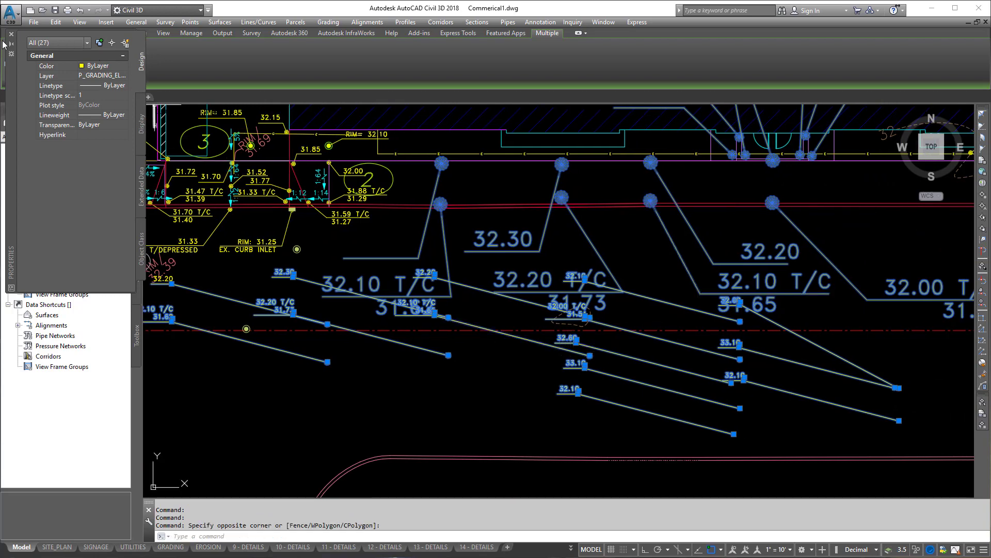
Step: Remove the 1"=10' annotation scale from the 13 selected MText labels, leaving only 1"=30'
left_click_drag(10, 77, 175, 91)
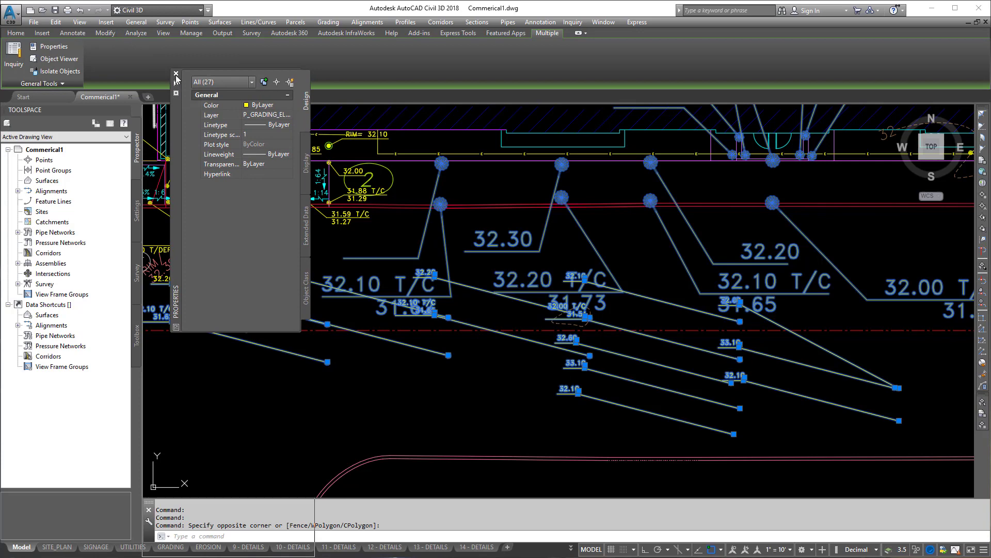
left_click(176, 74)
right_click(522, 302)
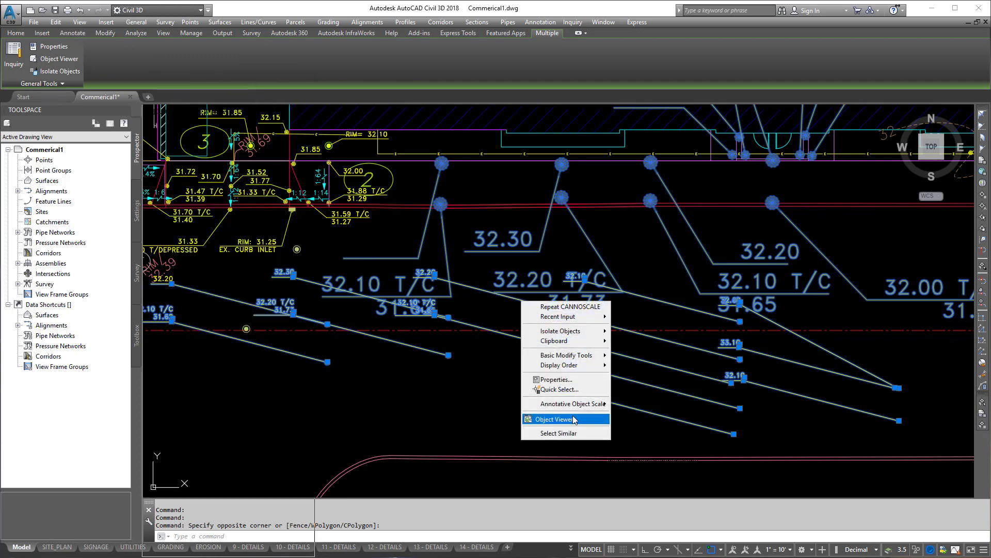
left_click(555, 379)
left_click(221, 82)
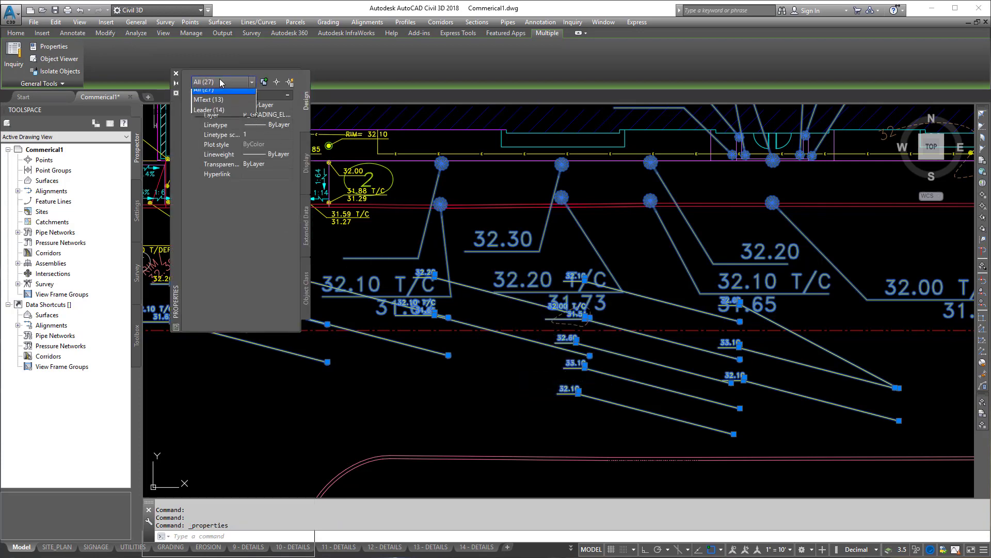
left_click(208, 99)
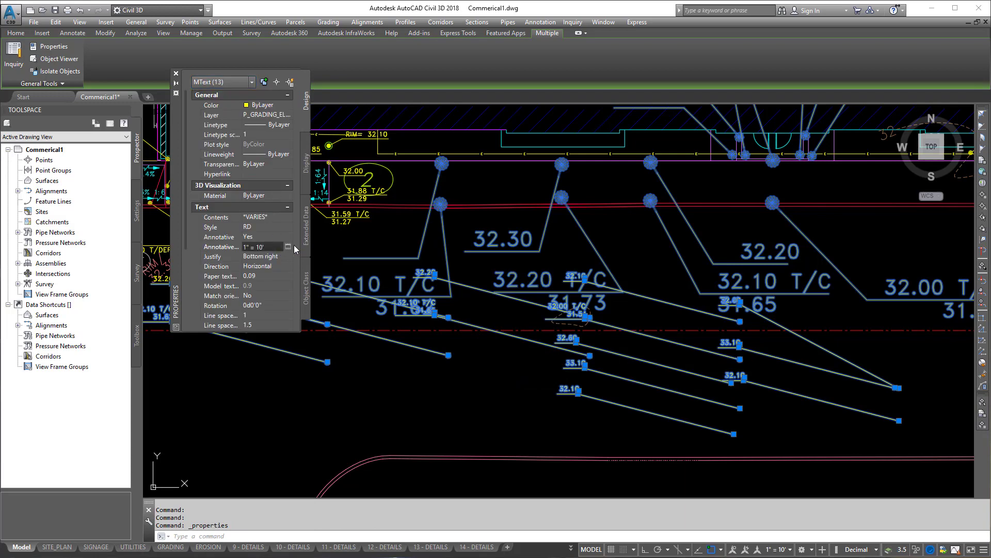
left_click(289, 246)
left_click(288, 246)
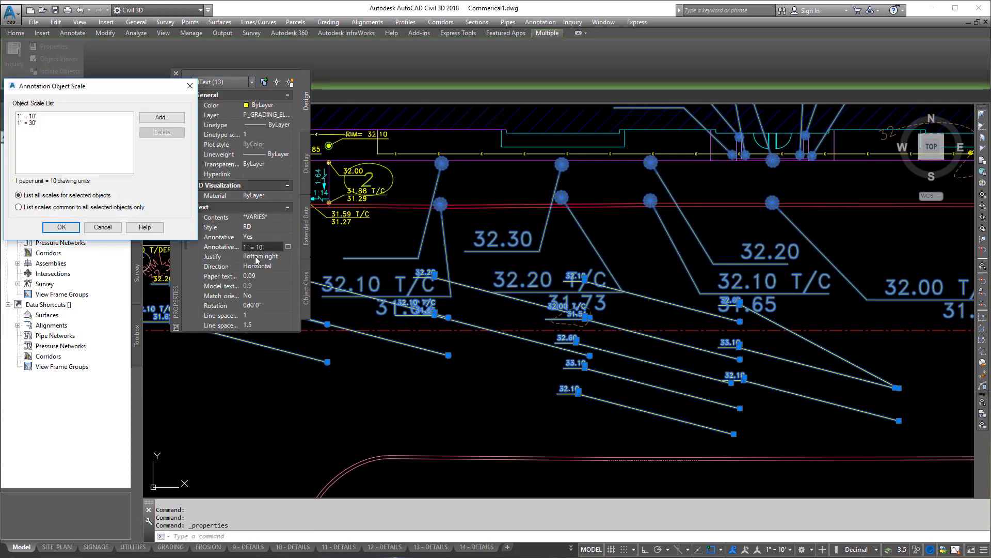
left_click(26, 117)
left_click(162, 132)
left_click(71, 230)
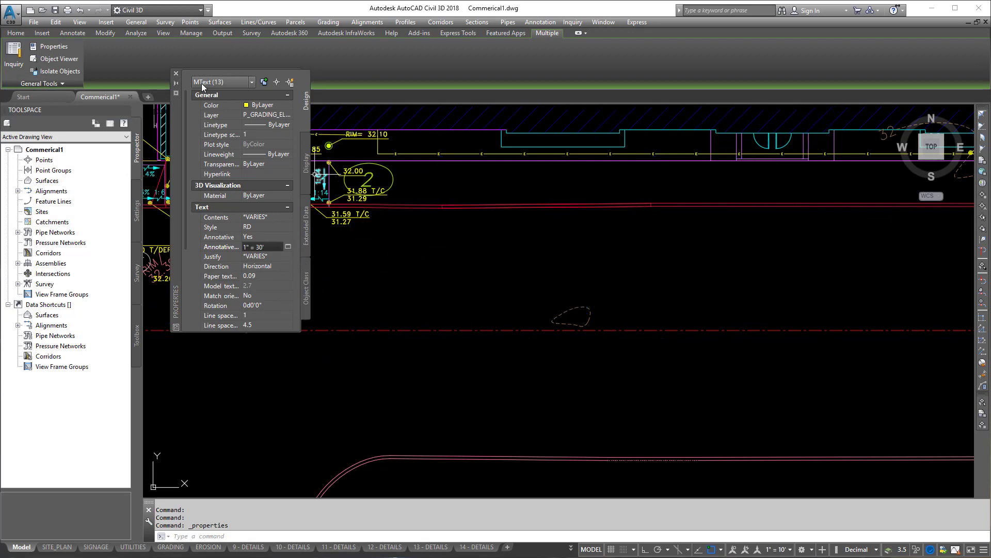
Step: Confirm the 14 leaders carry only 1"=30', then close Properties
left_click(223, 82)
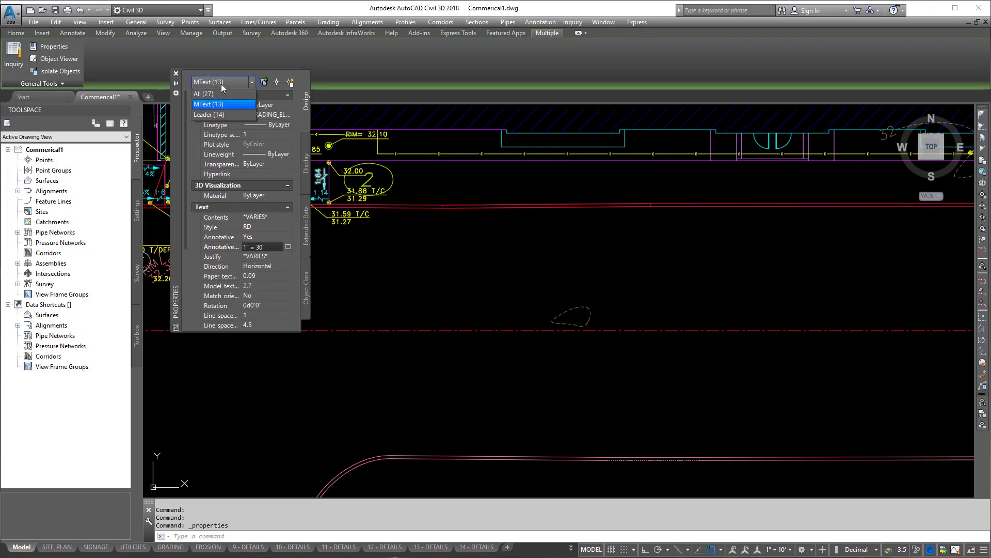
left_click(215, 115)
left_click(289, 236)
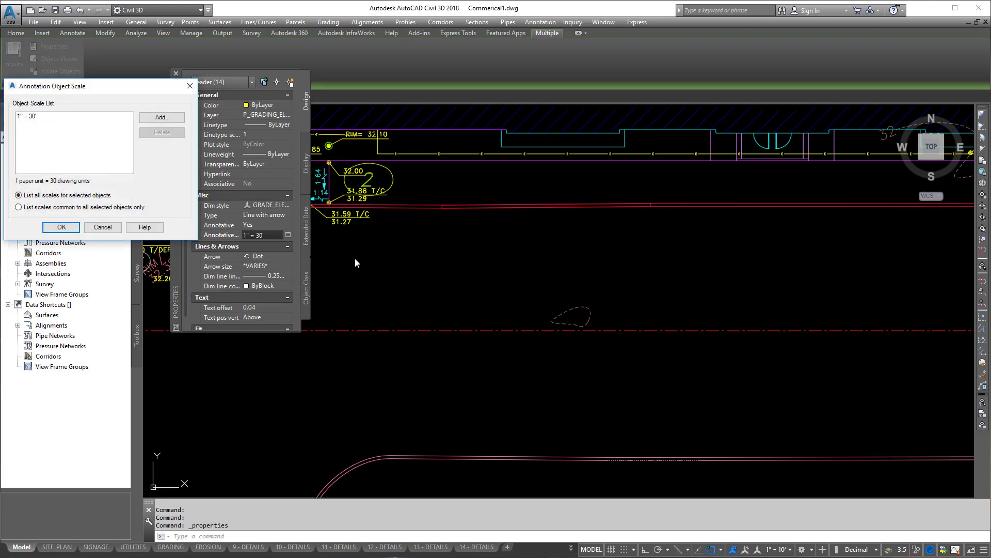
left_click(61, 228)
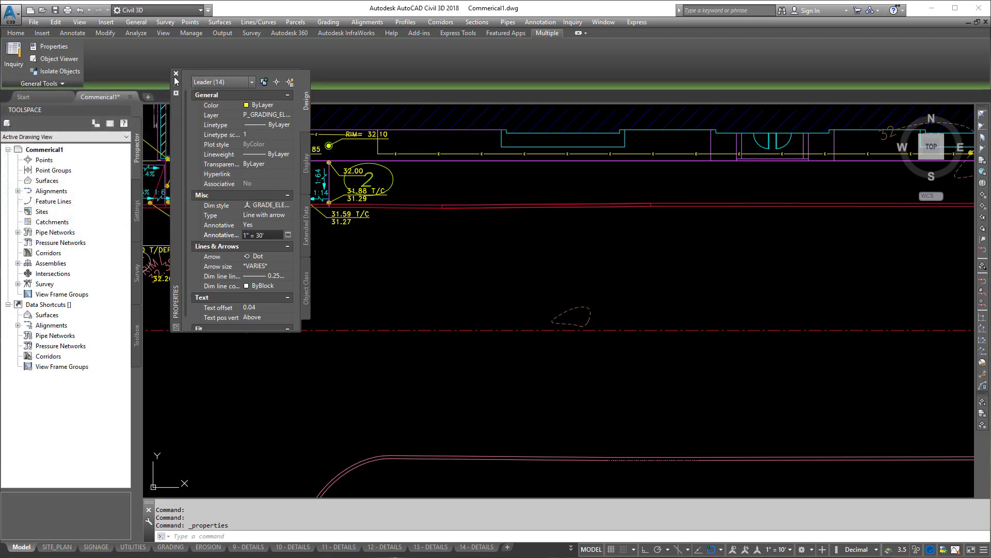
left_click(177, 73)
Step: Select the 32.00 T/C / 31.50 grade label with its leader and open its Properties
scroll(545, 291, "down", 5)
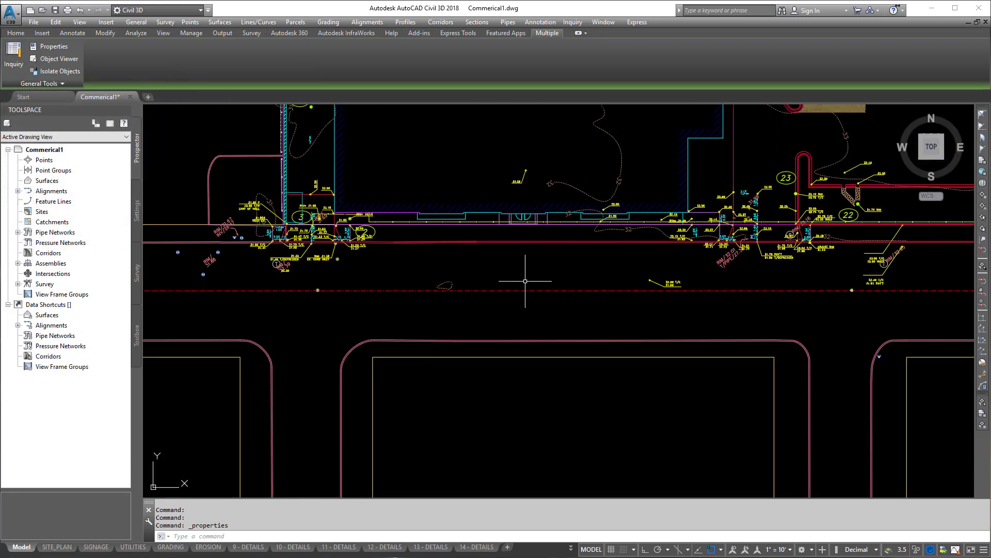
key("Escape")
scroll(663, 281, "up", 3)
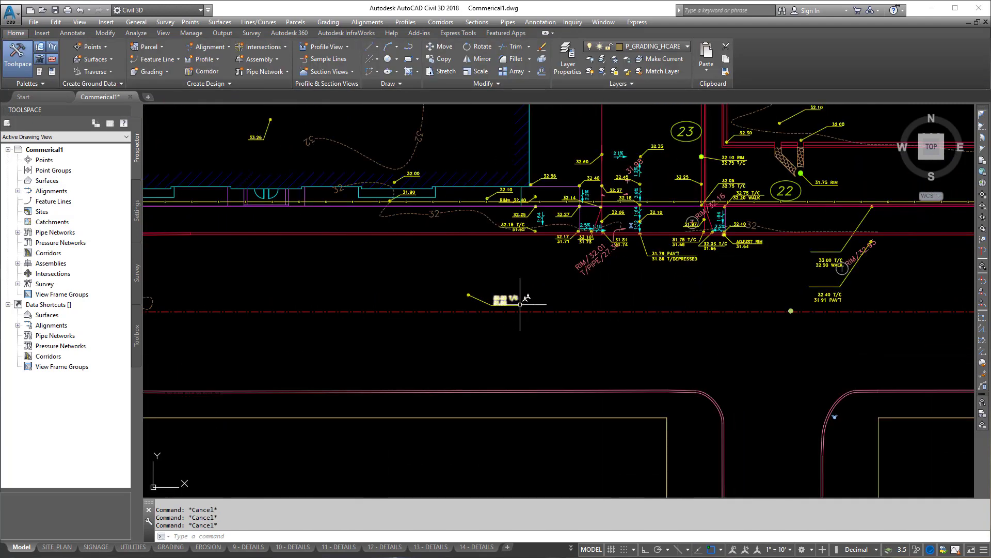
left_click(511, 299)
key("Escape")
key("Escape")
key("Escape")
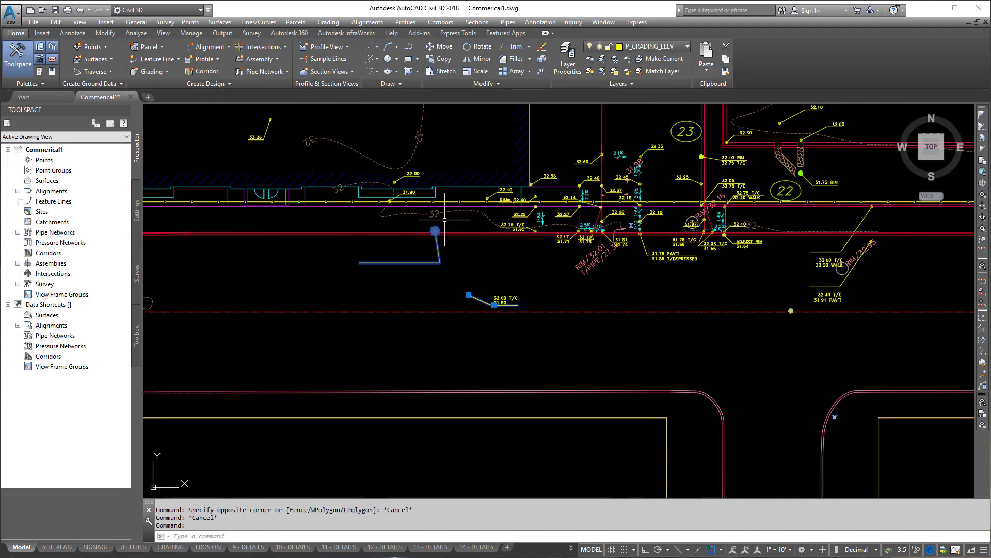
left_click(497, 296)
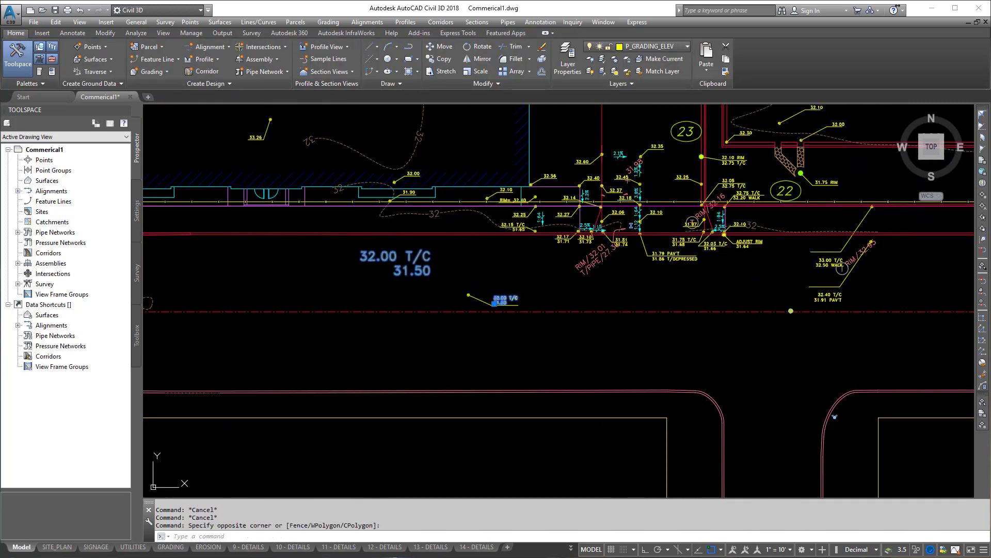
left_click(486, 299)
right_click(482, 301)
left_click(516, 379)
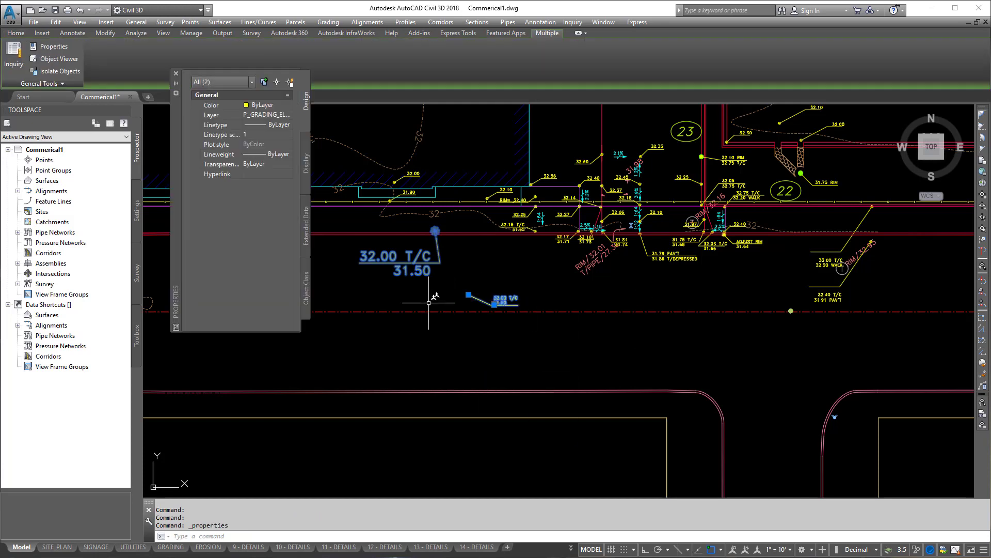
Step: Filter to MText and delete the 1"=10' annotation scale, leaving only 1"=30'
left_click(214, 81)
left_click(214, 98)
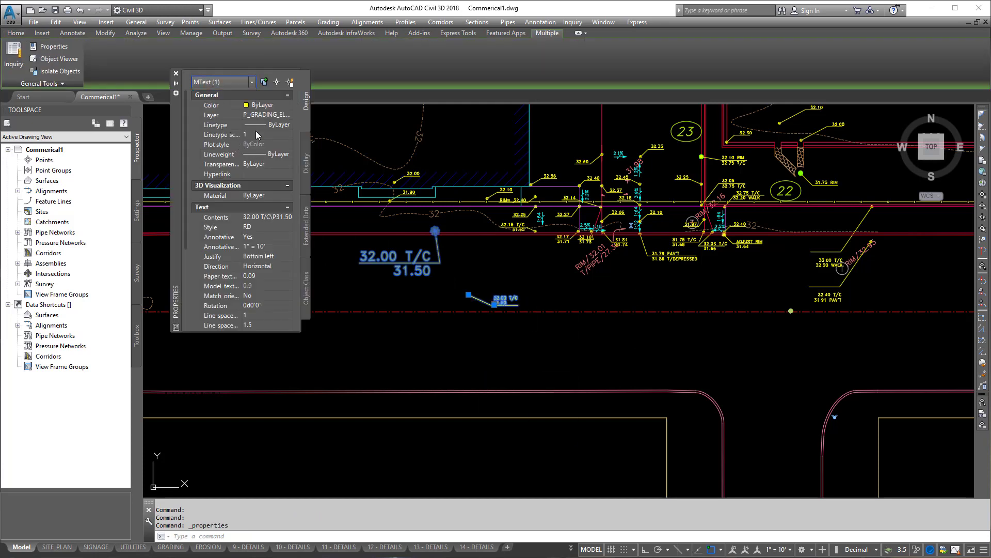
left_click(269, 246)
left_click(288, 246)
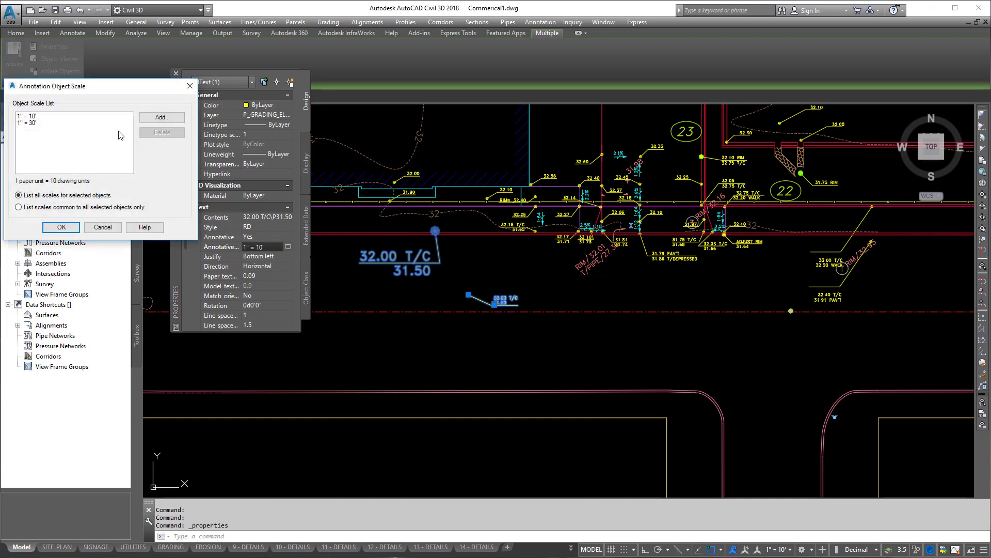
left_click(34, 117)
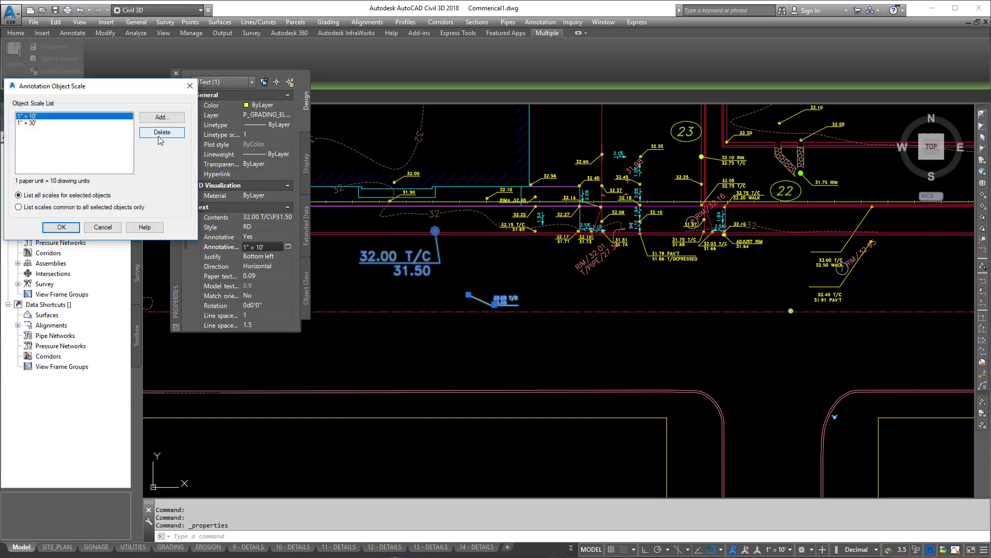
left_click(159, 134)
left_click(62, 226)
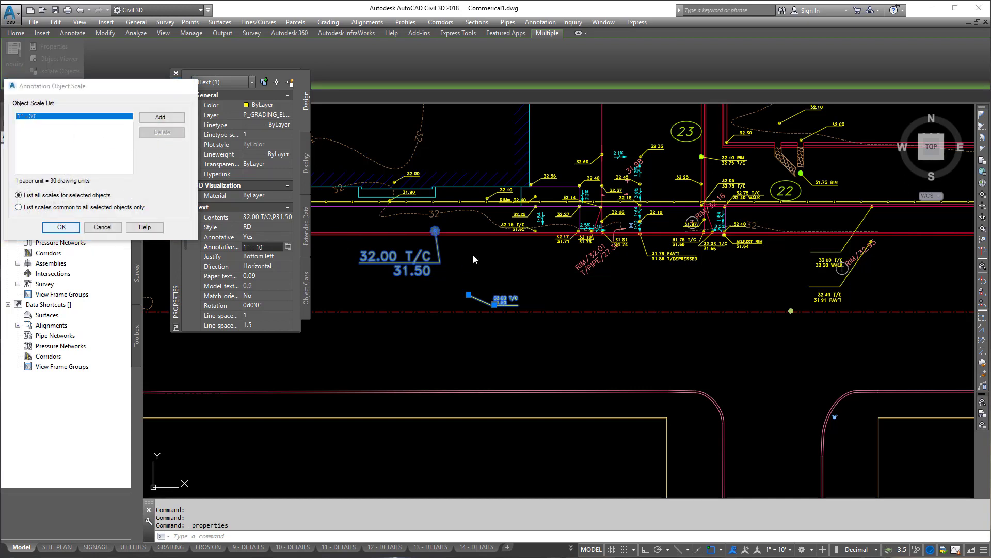
left_click(176, 73)
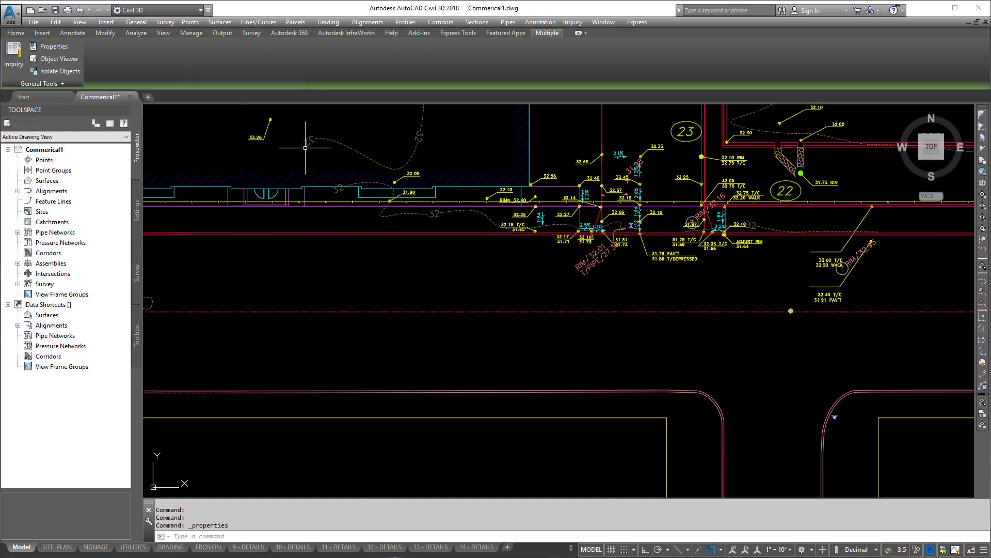
Step: Undo the last operation and pan to the storefront curb spot elevations
scroll(298, 263, "down", 4)
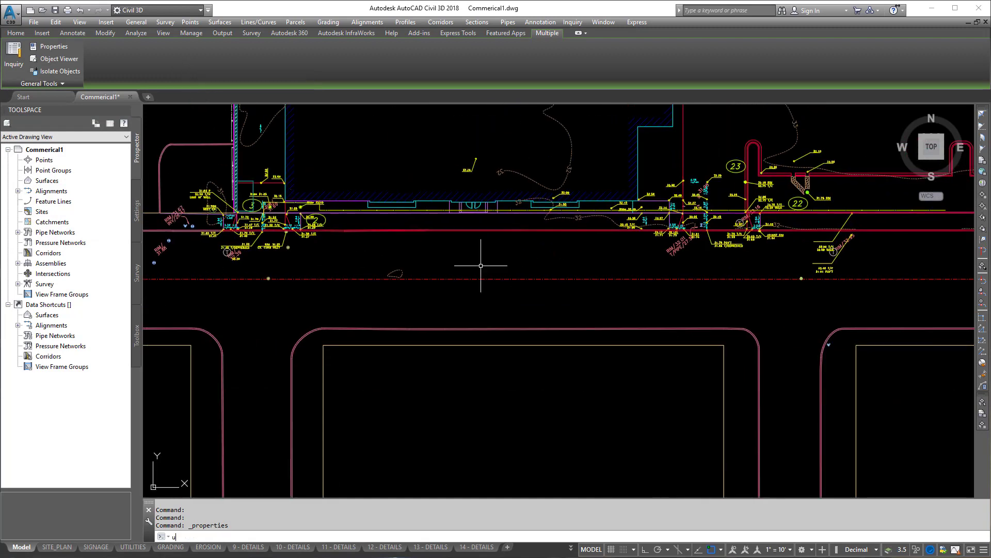
key("Return")
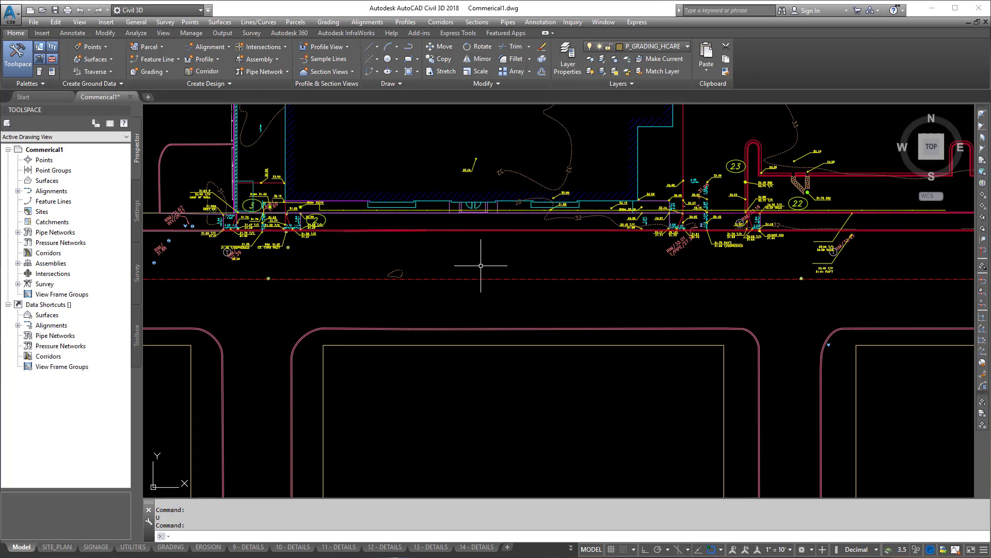
mouse_move(289, 247)
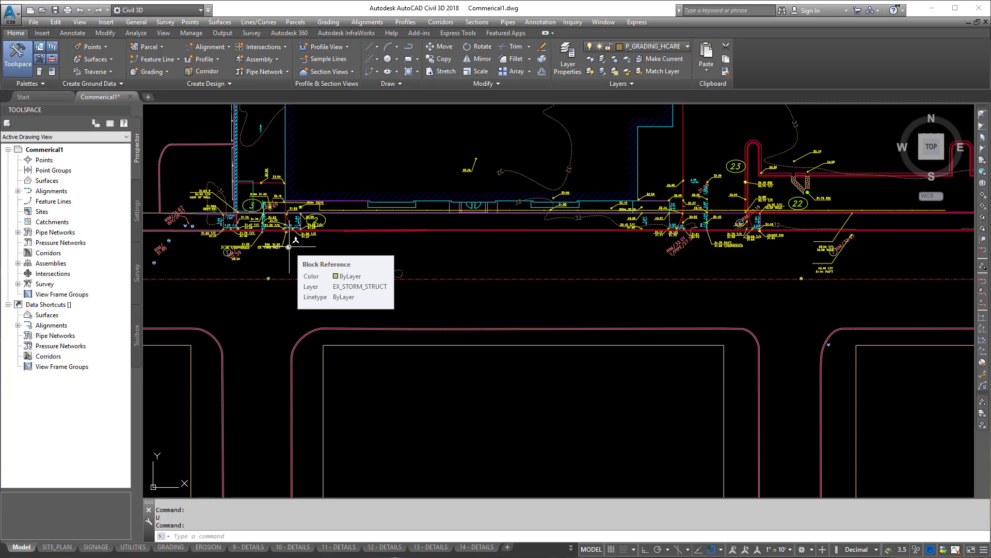
scroll(576, 284, "down", 4)
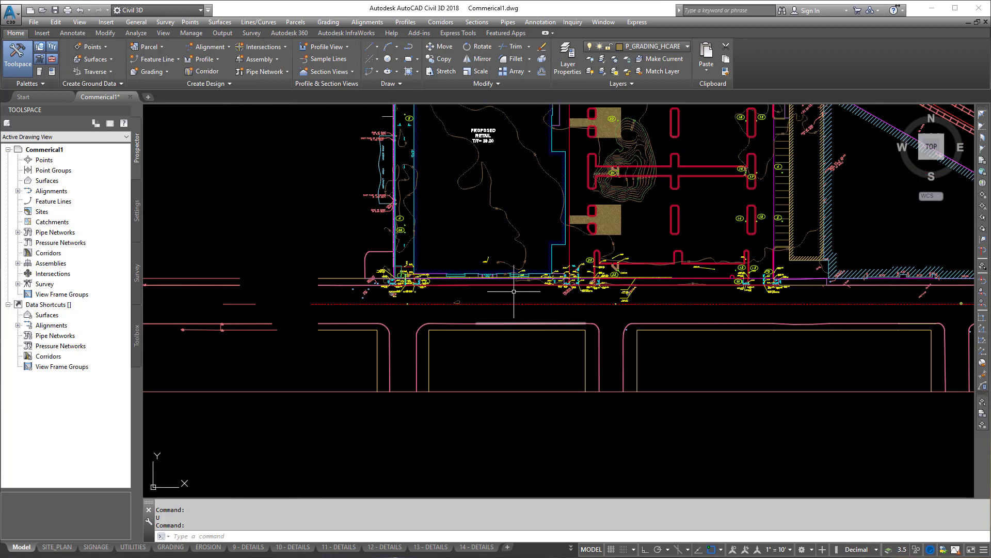
scroll(522, 354, "up", 4)
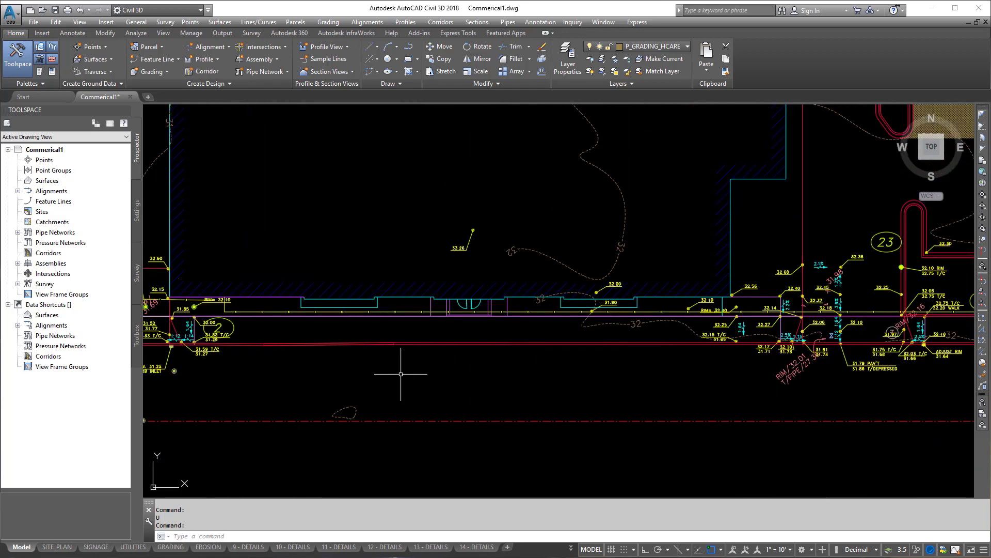
mouse_move(398, 361)
middle_mouse_down()
mouse_move(440, 354)
mouse_move(476, 332)
middle_mouse_up()
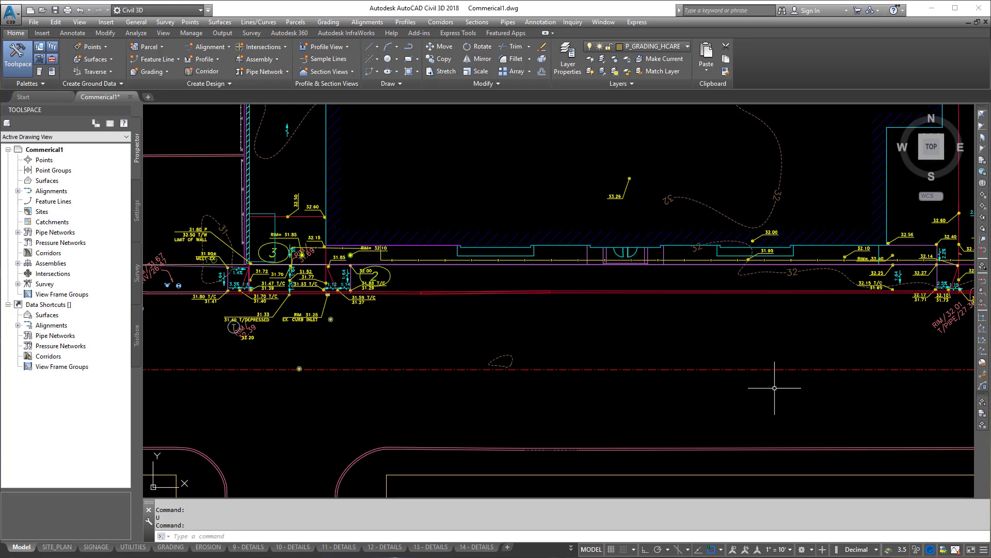
scroll(749, 382, "down", 2)
scroll(641, 390, "down", 3)
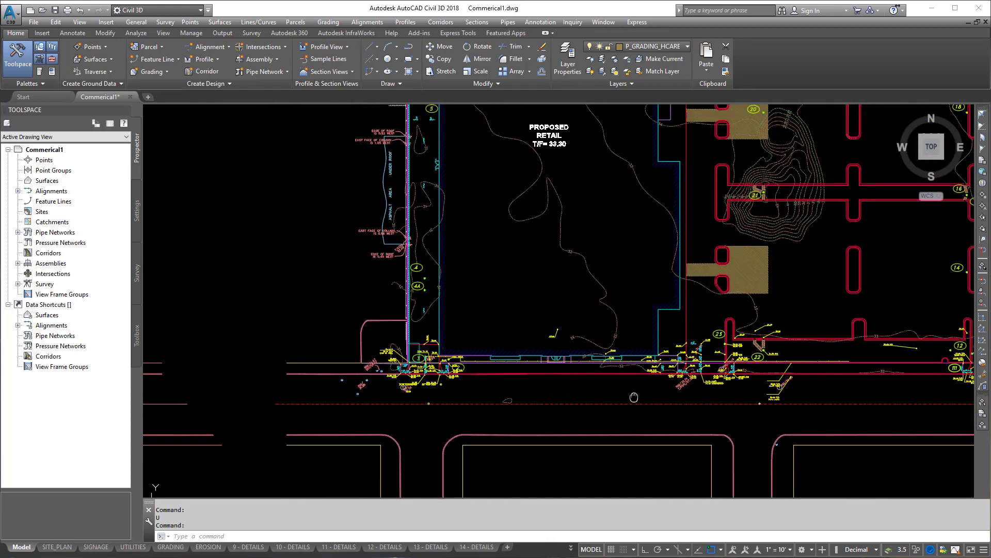
middle_click_drag(576, 238, 566, 290)
middle_click_drag(598, 380, 511, 314)
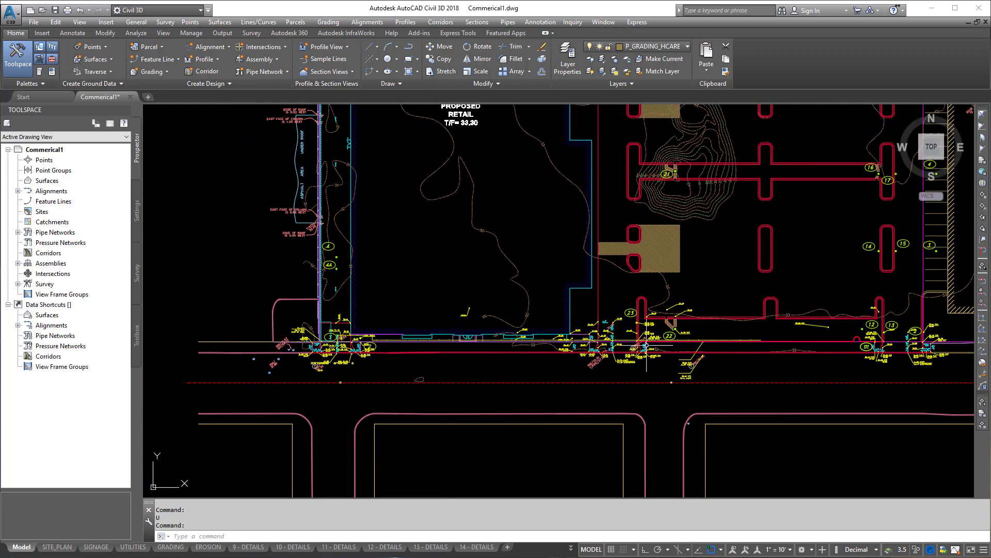
middle_click_drag(666, 330, 618, 321)
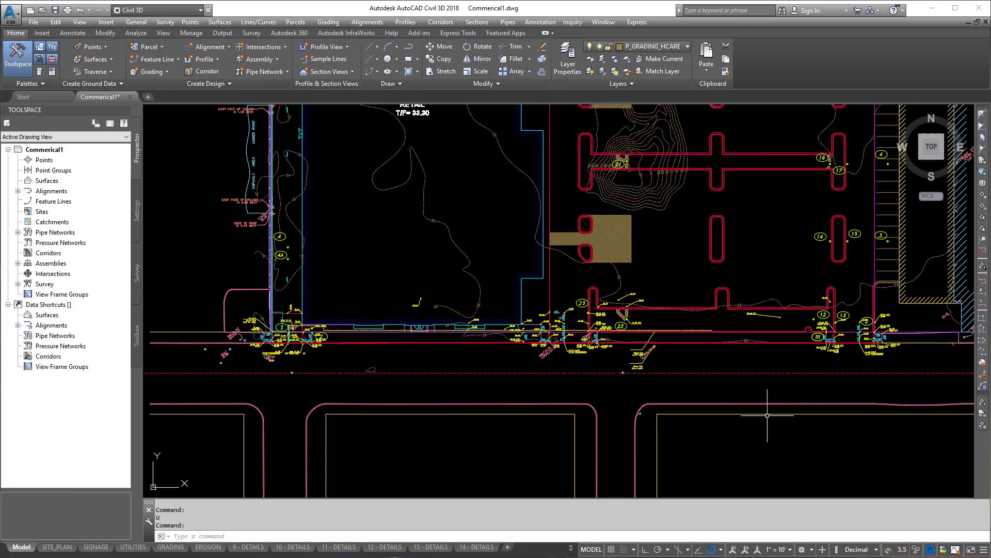
mouse_move(767, 415)
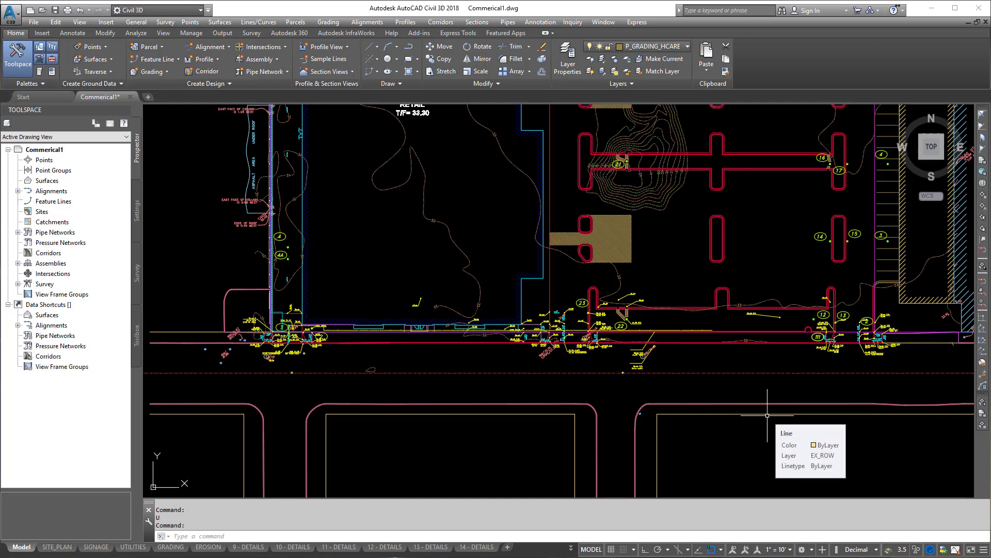